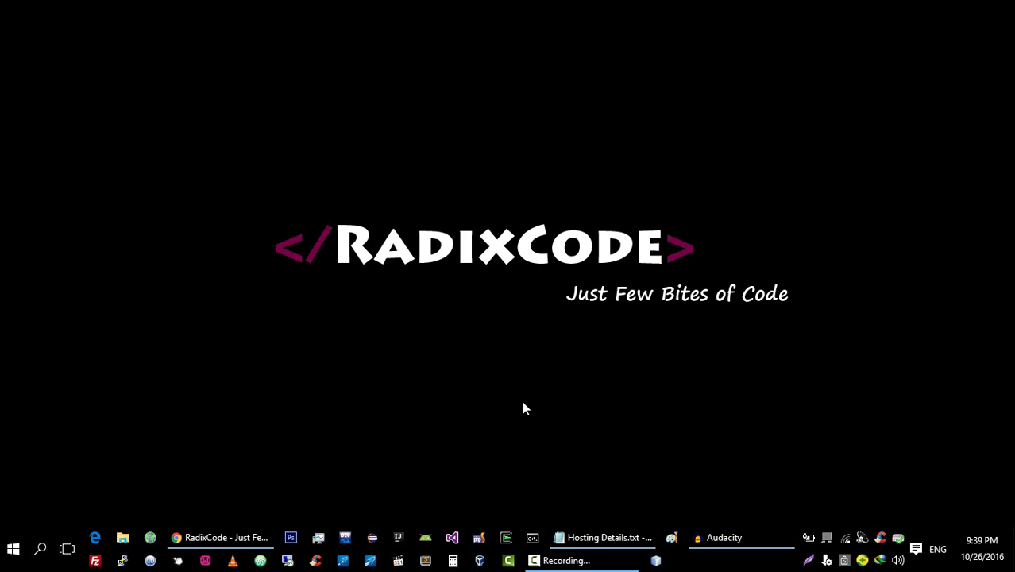
Restore the Chrome window showing the radixcode.com home page.
click(231, 537)
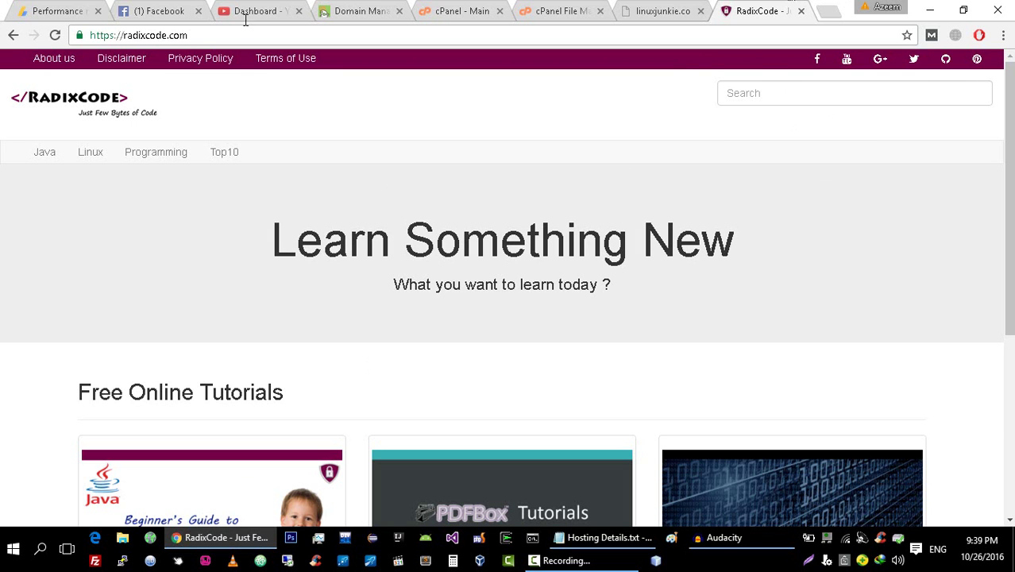
click(188, 35)
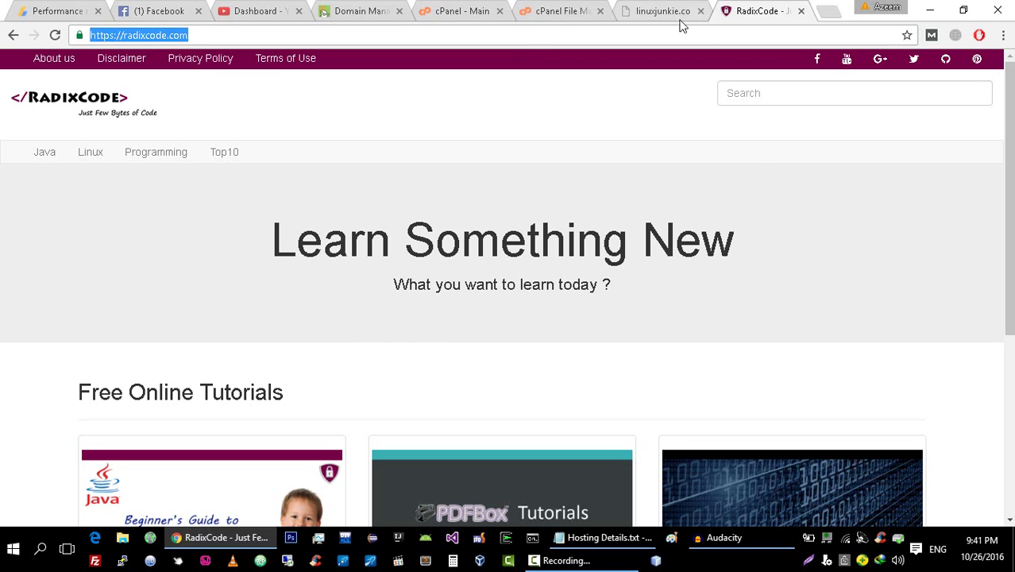
Reload linuxjunkie.co to retest its secure connection, then return to the cPanel main page.
click(632, 9)
click(447, 35)
key(Return)
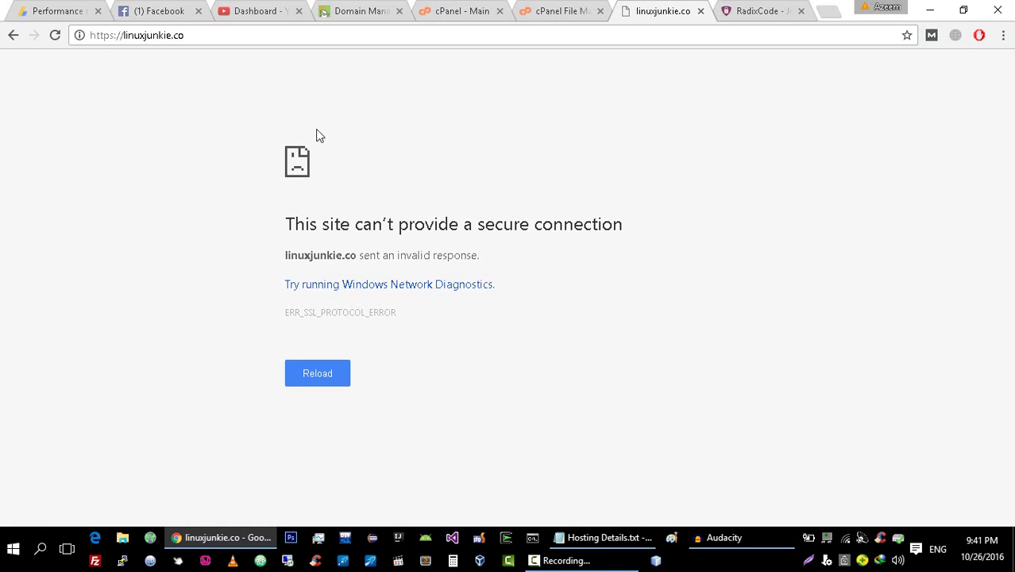
click(455, 12)
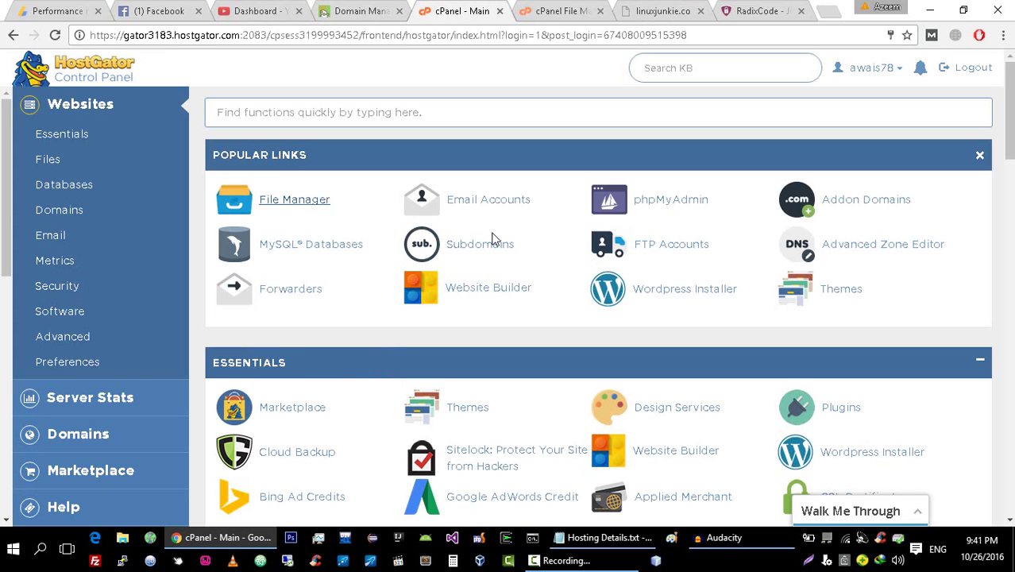
scroll(427, 297, down, 5)
scroll(500, 149, up, 5)
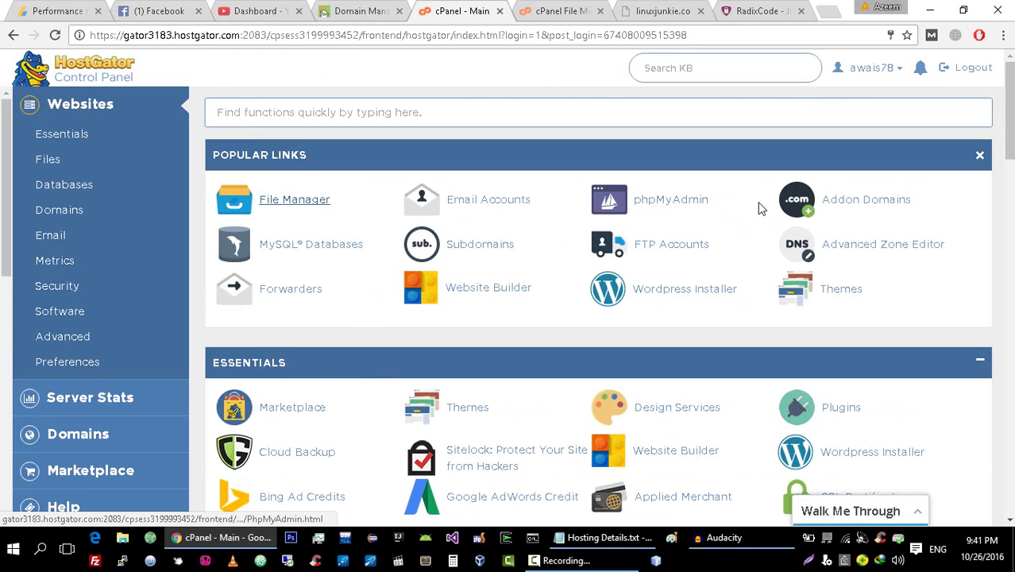
In Addon Domains, enter linuxjunkie.co as the new domain, auto-filling subdomain and document root.
click(843, 200)
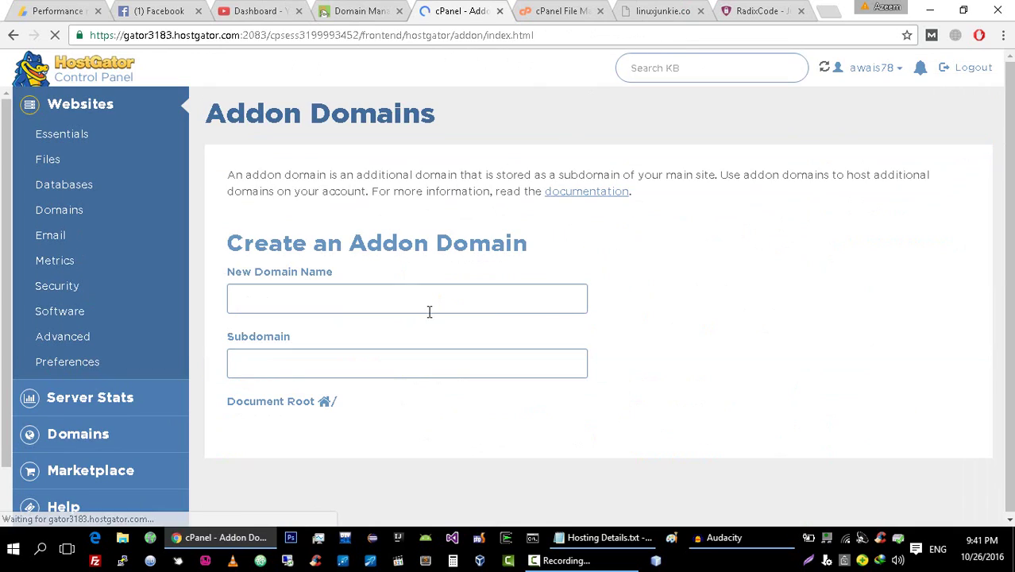
click(354, 300)
click(354, 299)
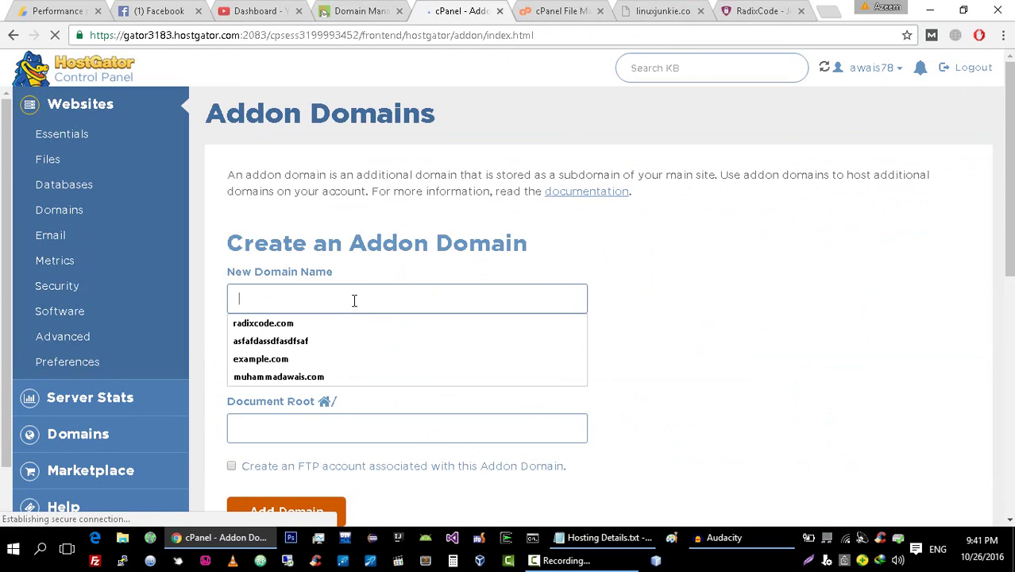
text(r)
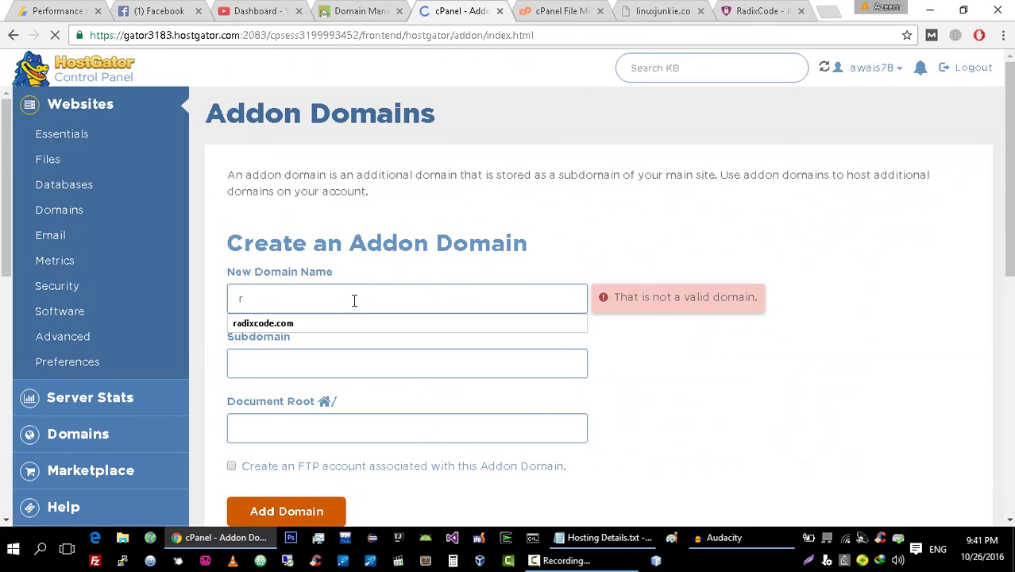
click(655, 10)
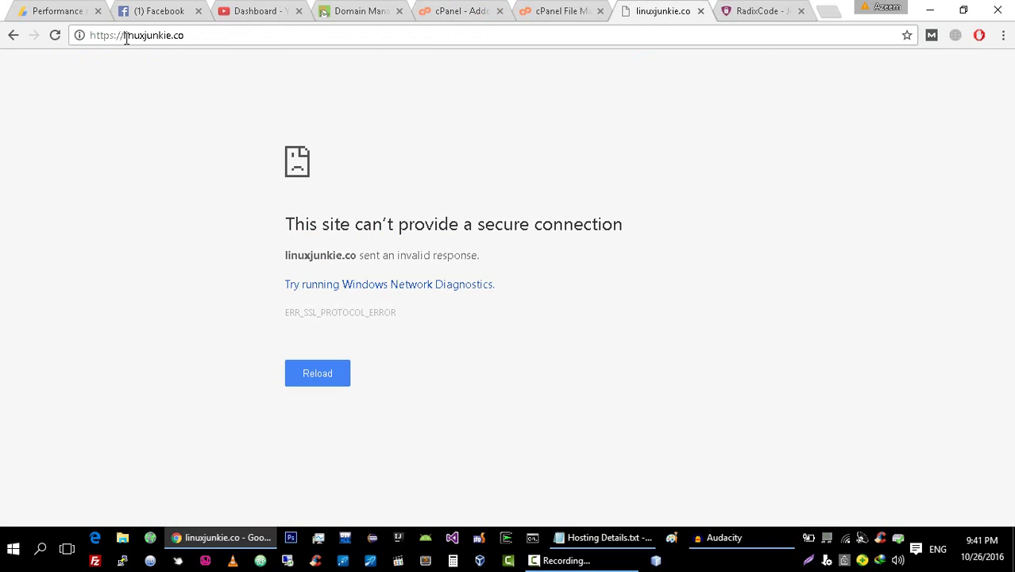
drag(124, 35, 236, 32)
key(Left)
key(ctrl+shift+Right)
key(ctrl+shift+Right)
key(ctrl+c)
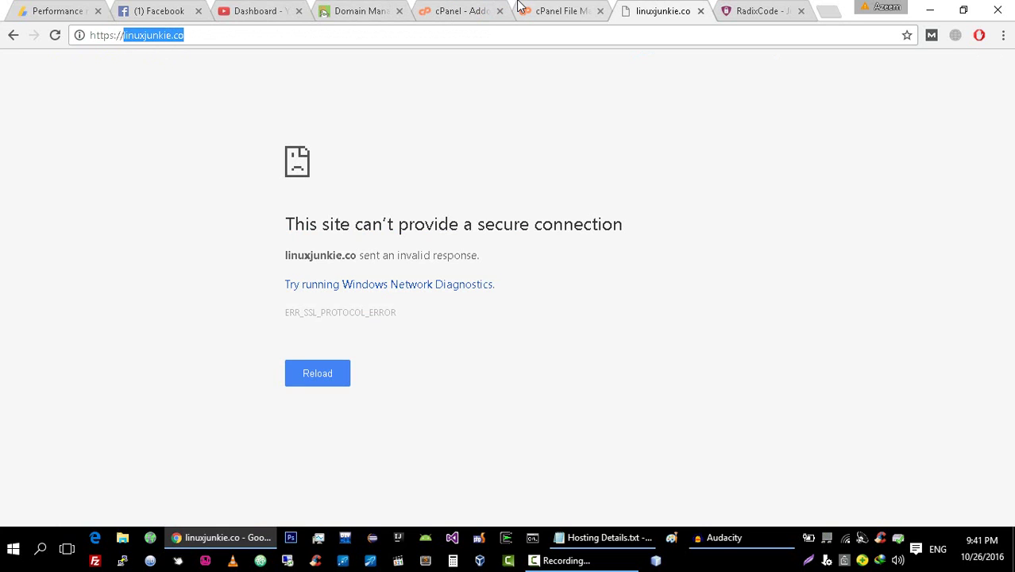
click(524, 10)
click(479, 8)
click(321, 287)
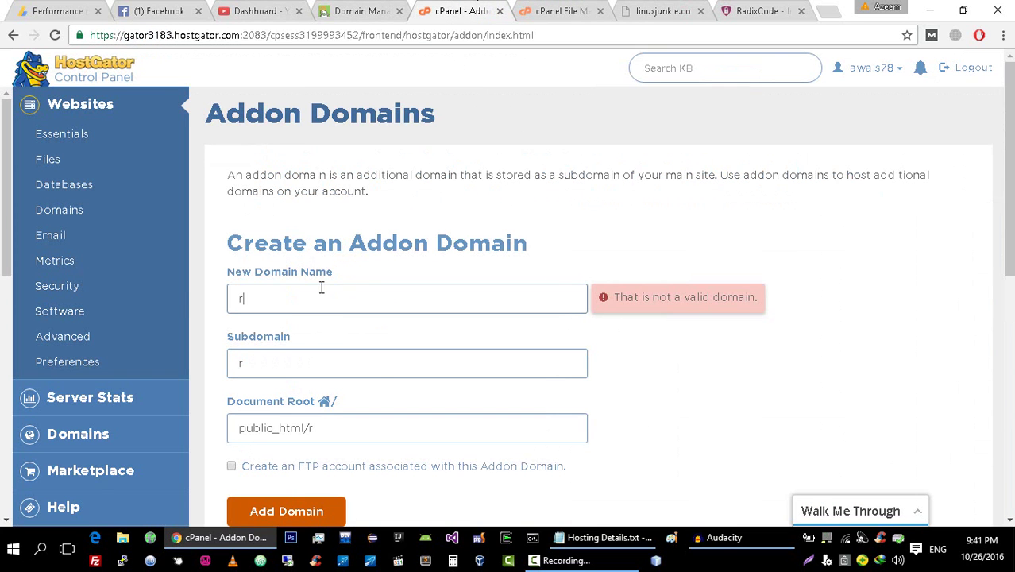
key(ctrl+a)
key(ctrl+v)
click(318, 362)
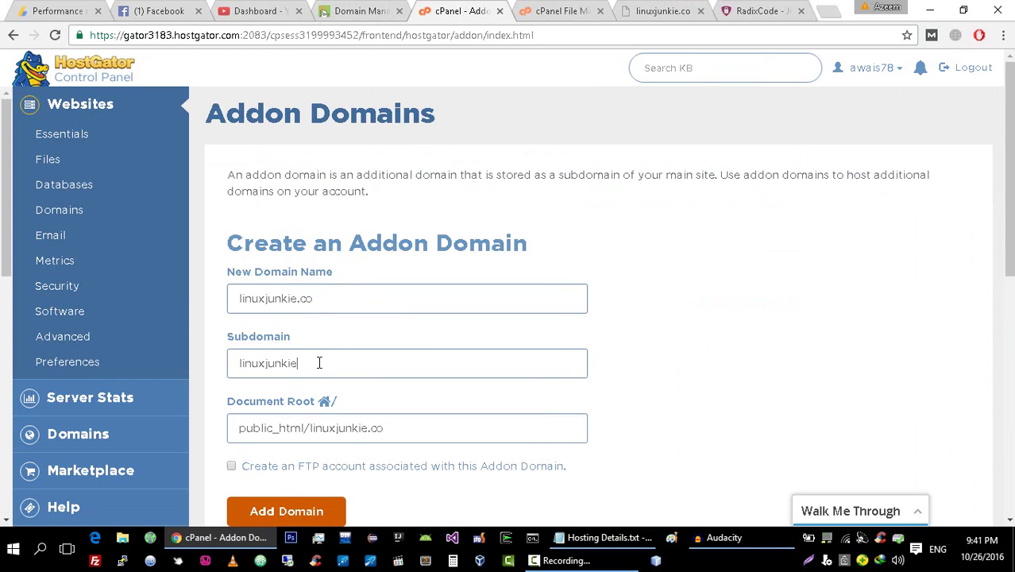
Add an FTP account with a confirmed password, create the addon domain, and go back.
drag(1010, 254, 1010, 337)
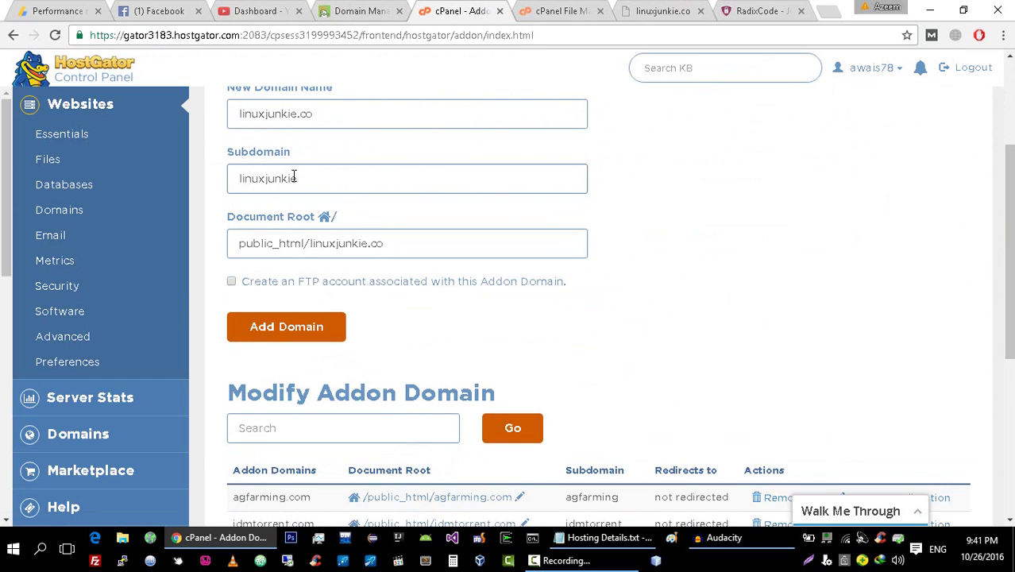
click(296, 286)
drag(1009, 254, 1009, 310)
click(355, 196)
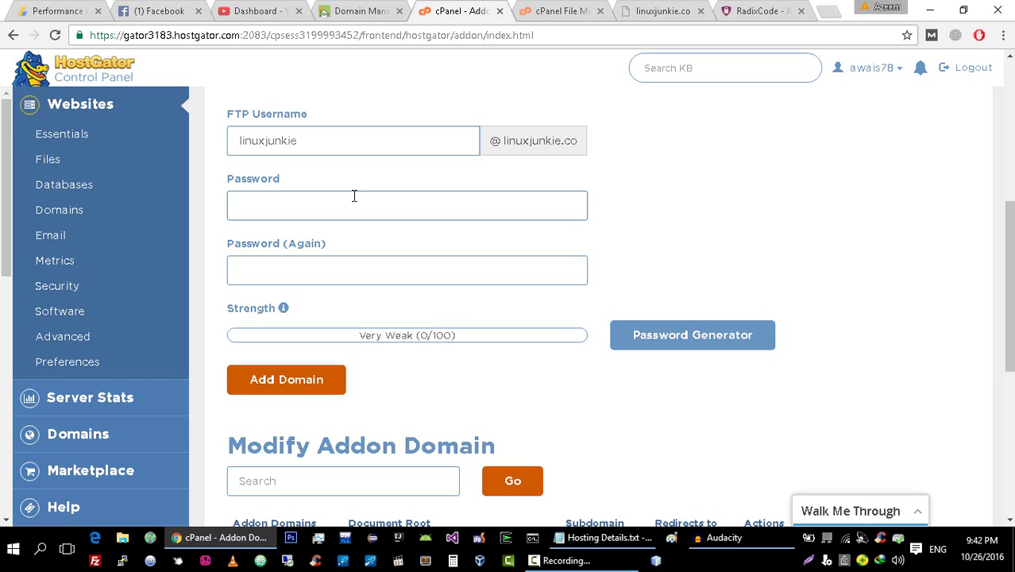
text(*********)
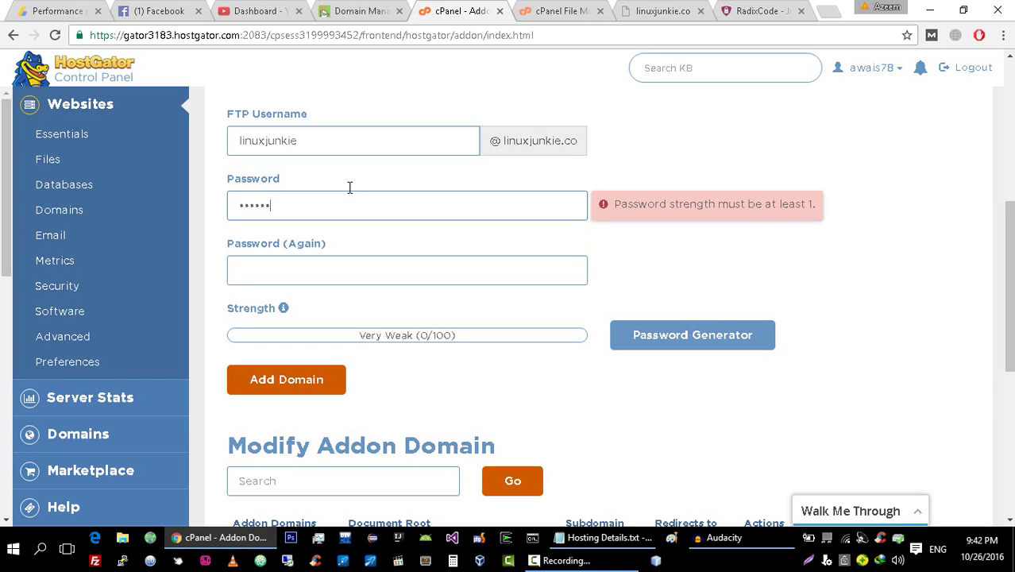
text(*)
key(Tab)
text(******)
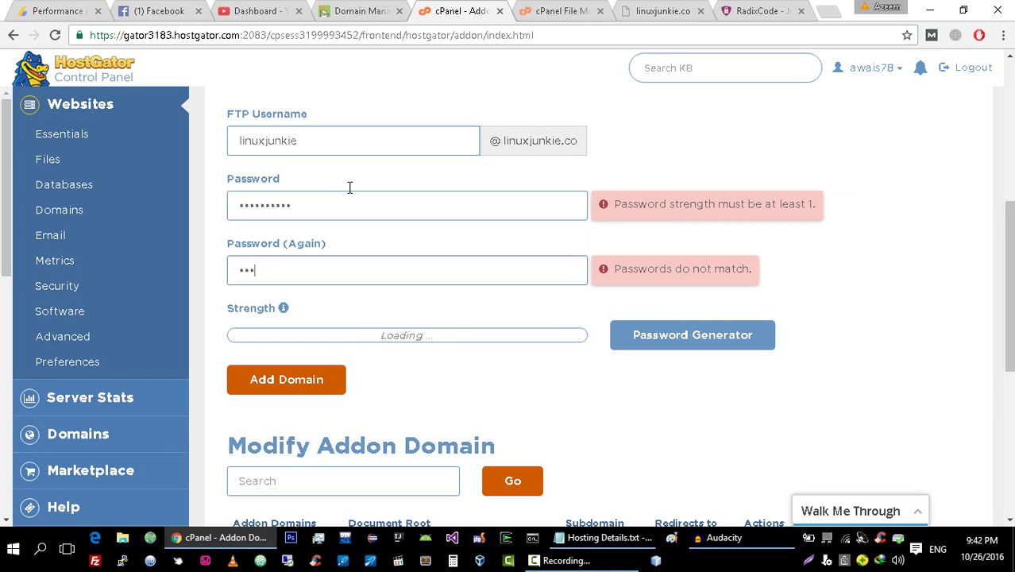
text(****)
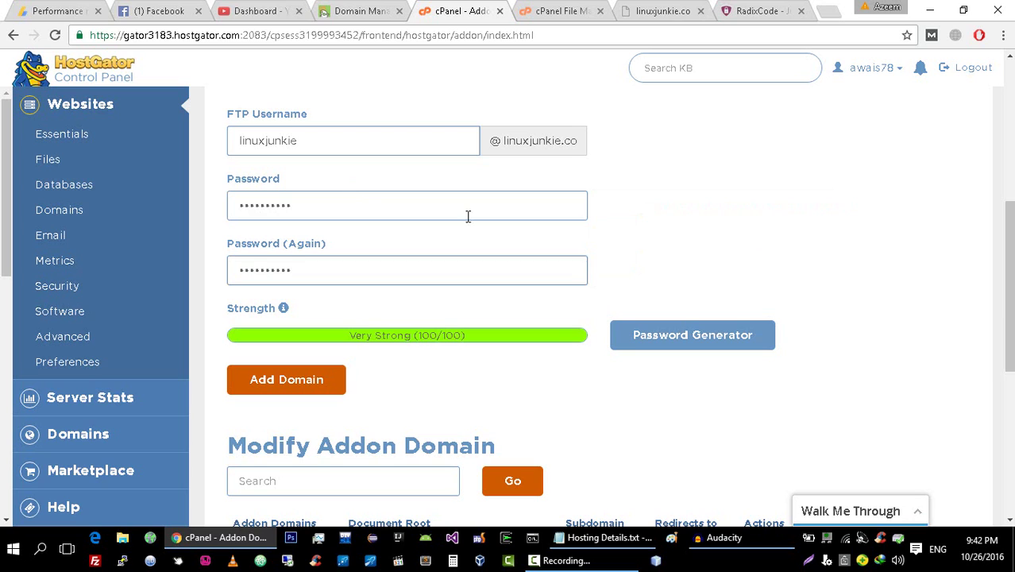
click(296, 381)
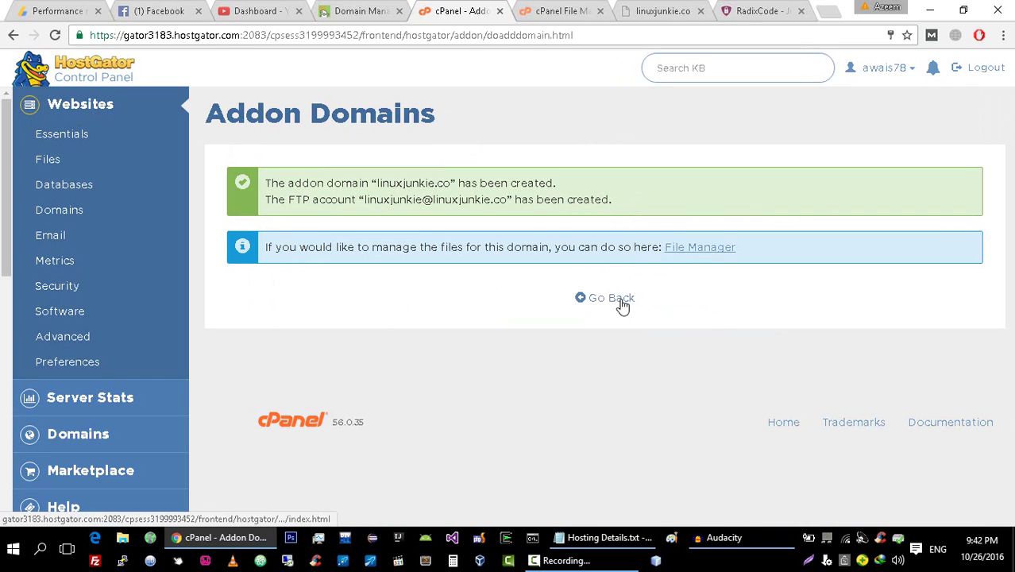
click(611, 299)
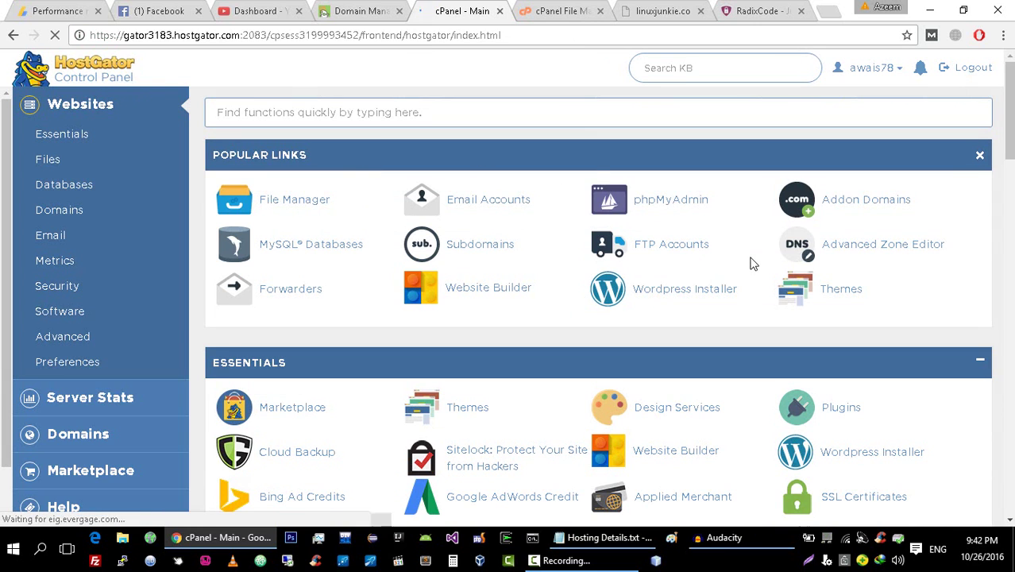
Scroll the cPanel main page, then move to the GoDaddy home page tab.
drag(1011, 159, 1011, 207)
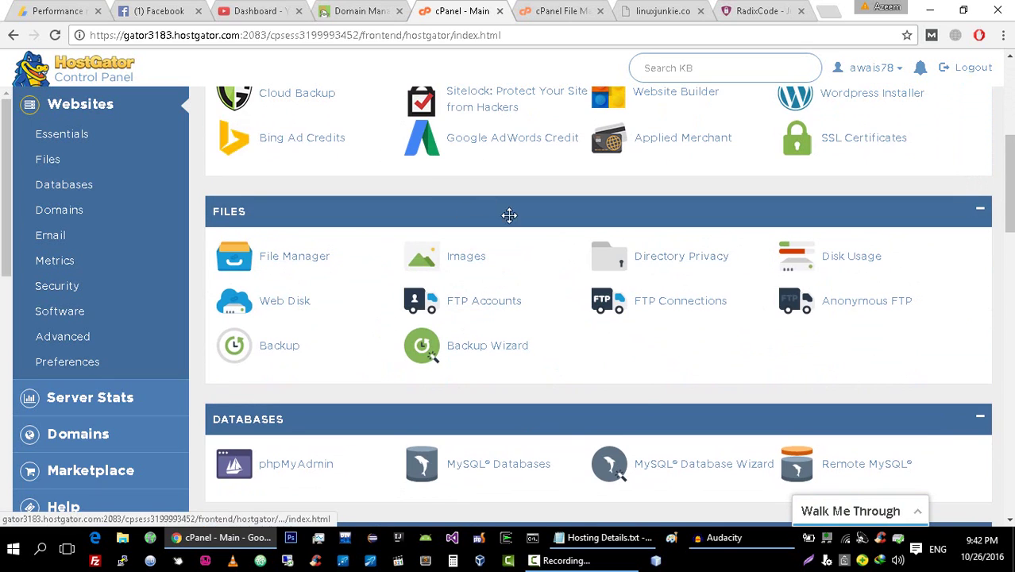
click(351, 11)
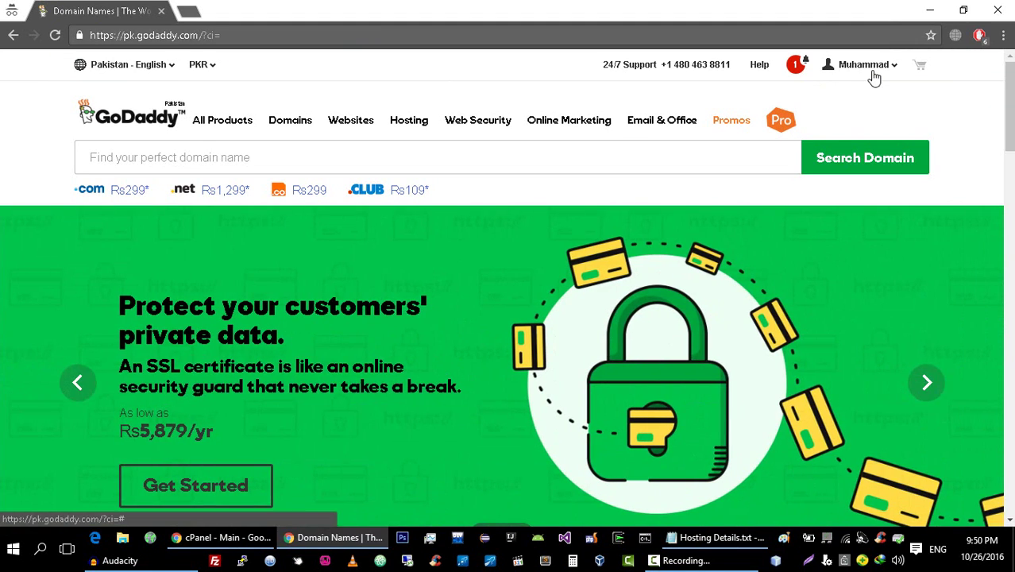
Go to the GoDaddy account overview and expand Domains to locate linuxjunkie.co.
click(872, 67)
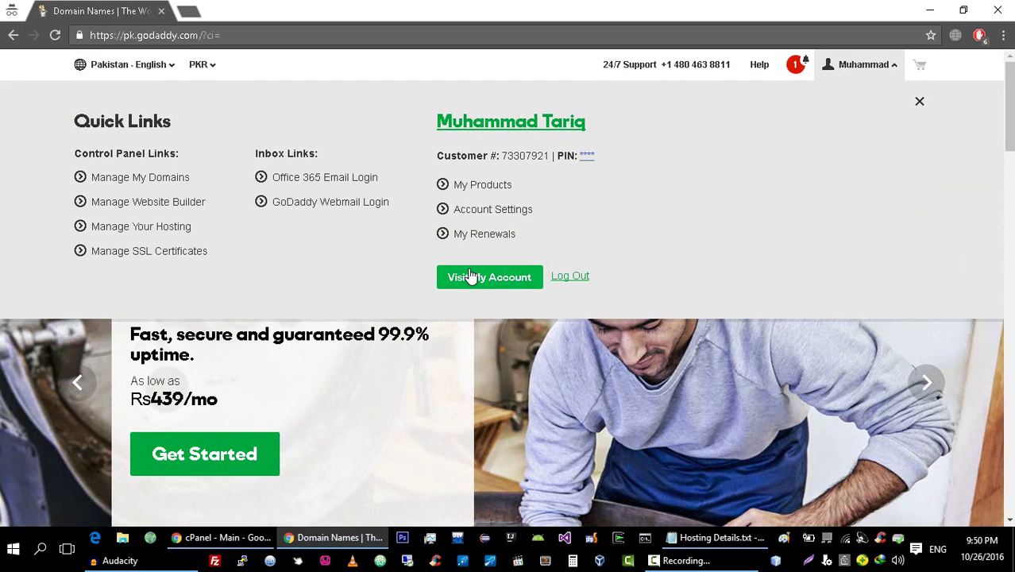
click(470, 274)
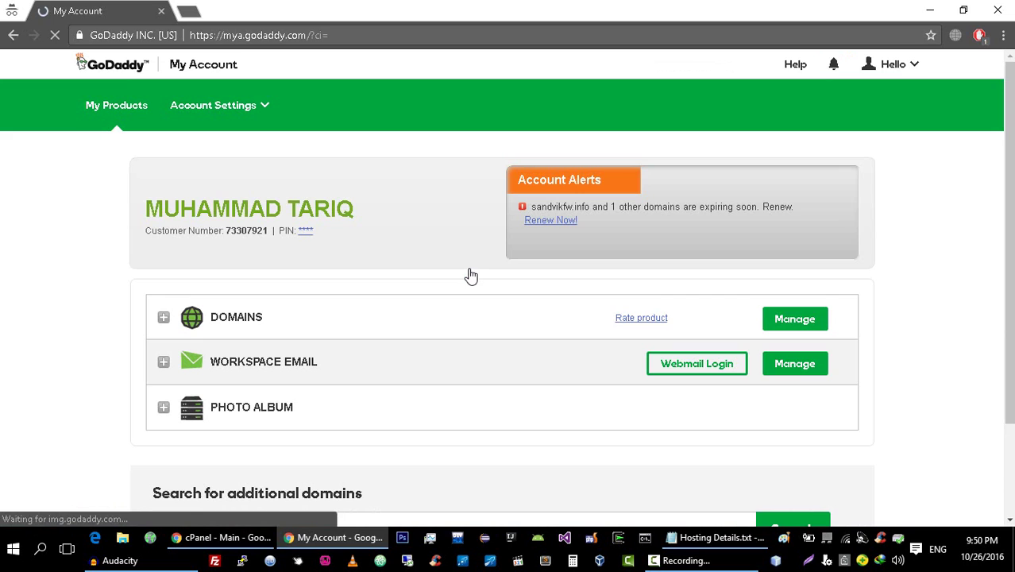
click(269, 318)
scroll(659, 320, down, 3)
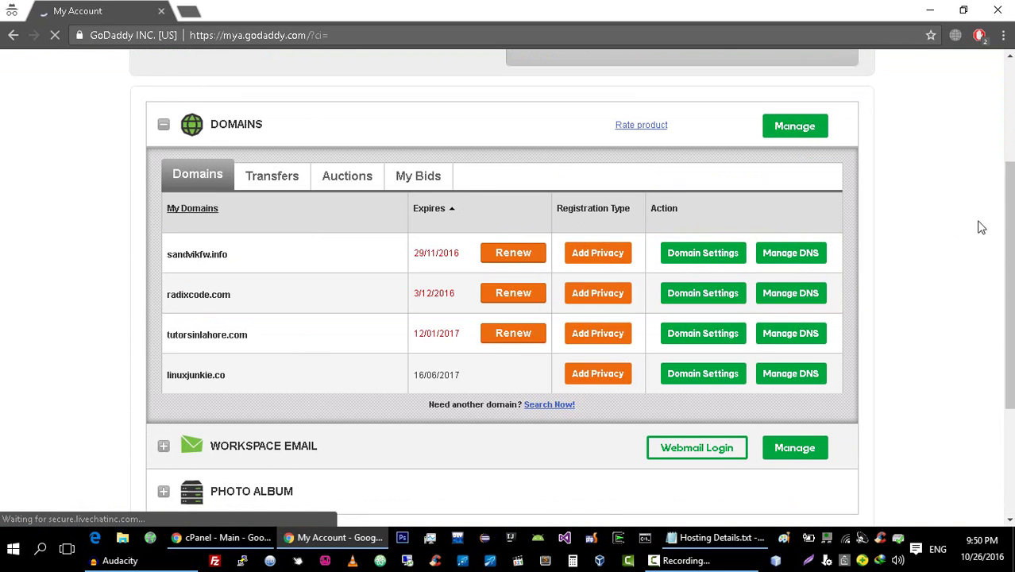
drag(1008, 231, 1008, 286)
scroll(363, 227, down, 1)
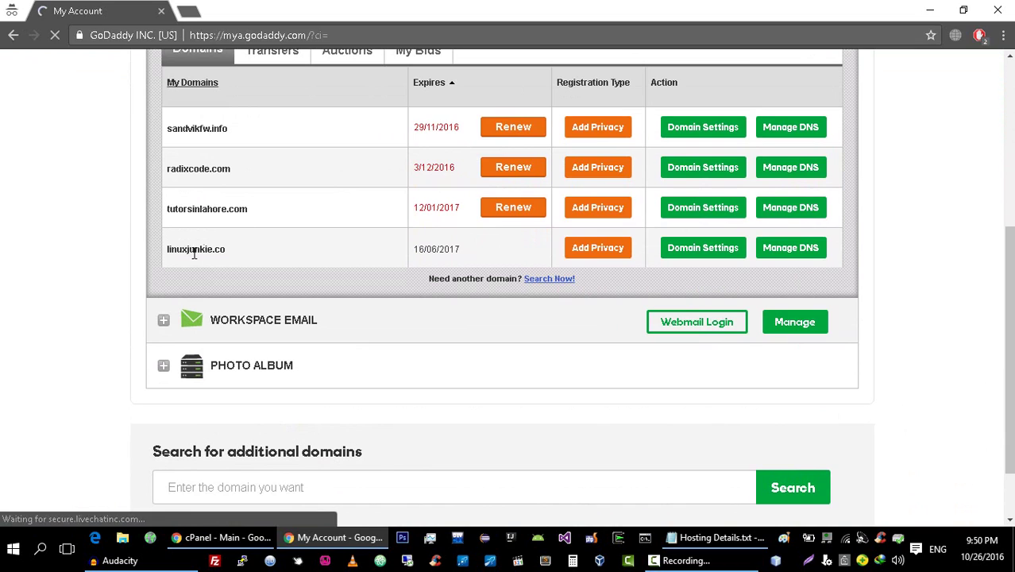
drag(169, 251, 235, 248)
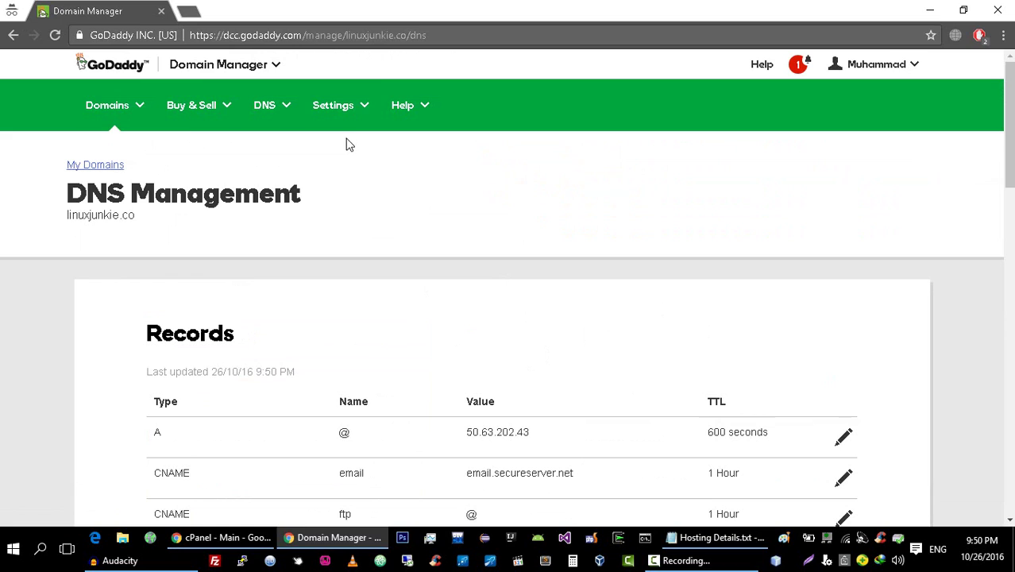
Start changing linuxjunkie.co's nameservers and choose the custom nameserver type.
click(350, 118)
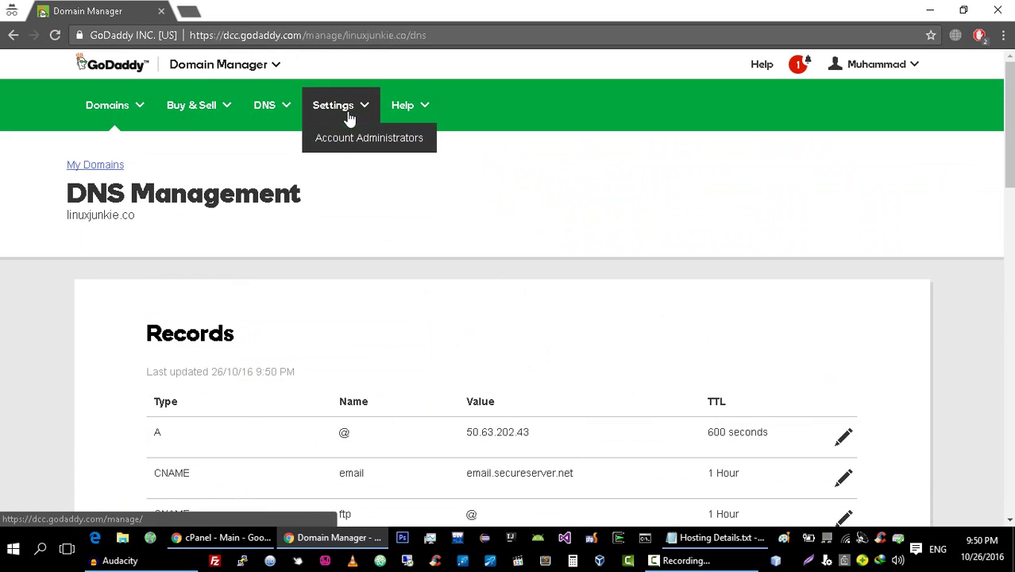
click(286, 119)
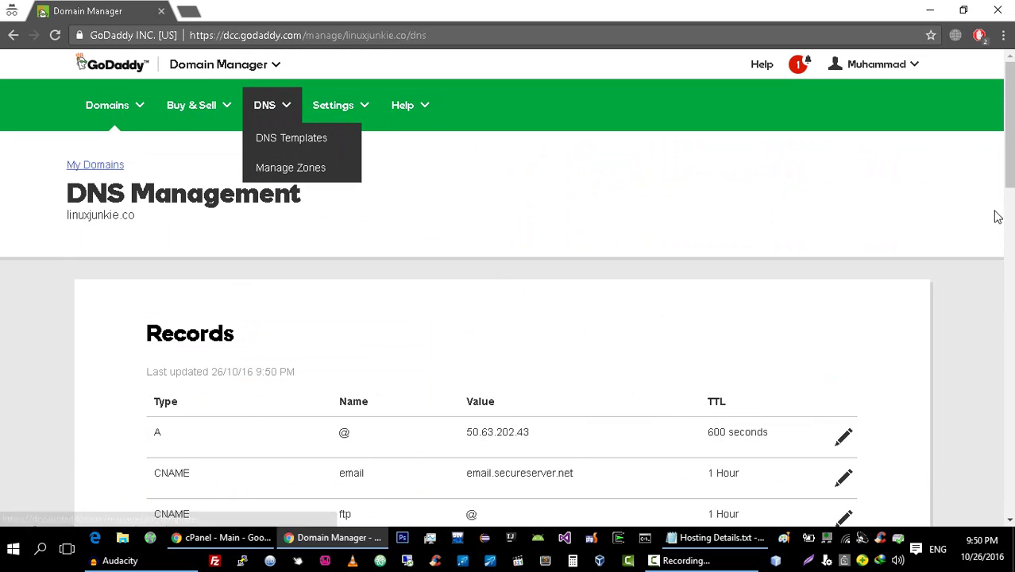
scroll(996, 215, down, 10)
scroll(967, 367, up, 2)
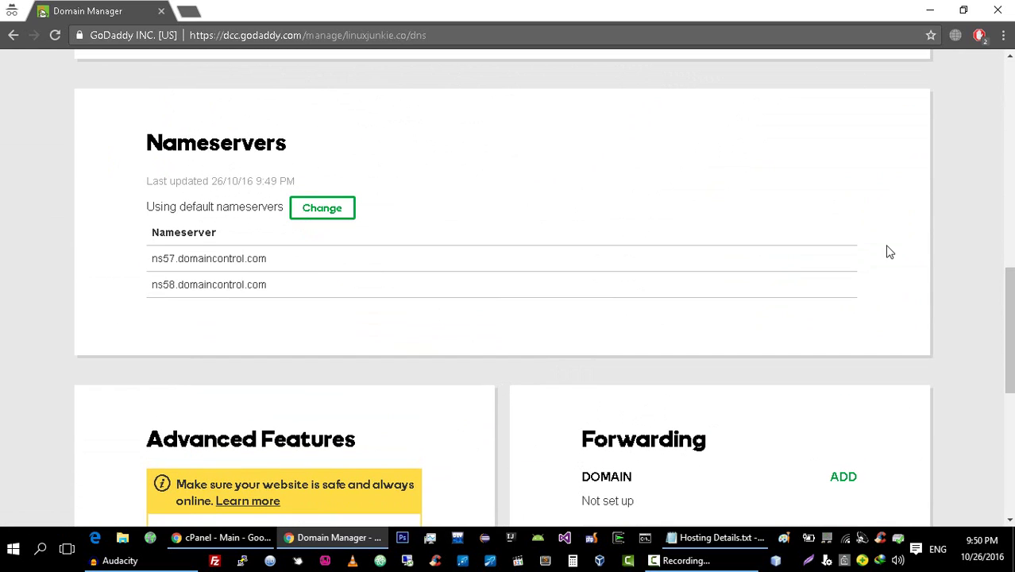
scroll(886, 252, up, 1)
click(334, 313)
click(226, 345)
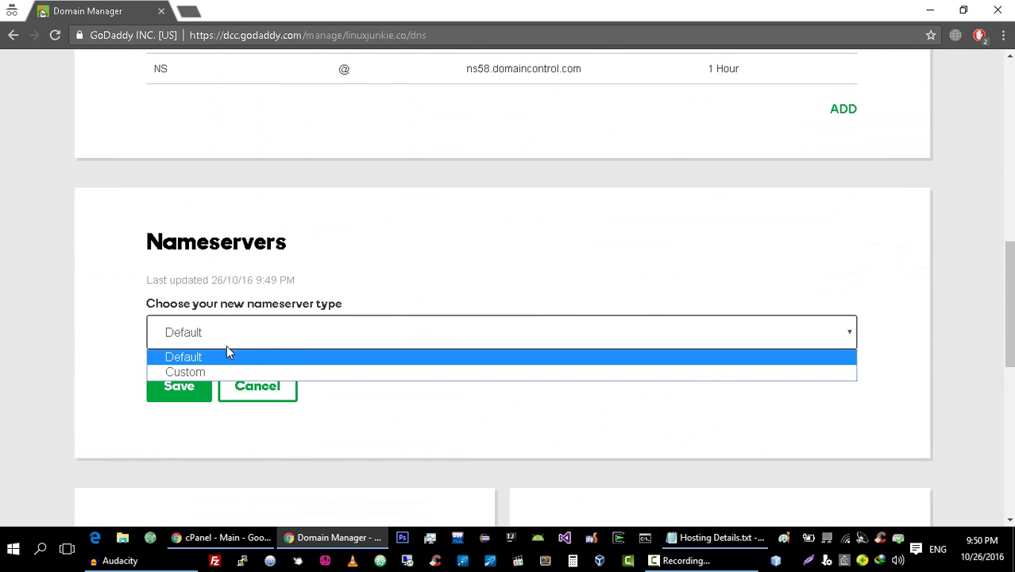
click(205, 373)
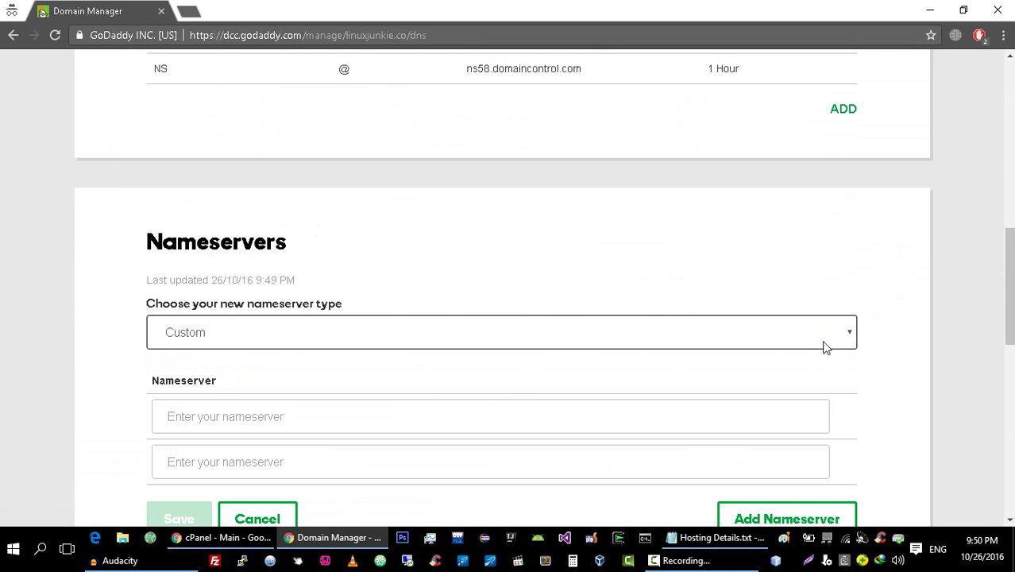
Save custom nameservers ns6365.hostgator.com and ns6366.hostgator.com and dismiss the processing notice.
scroll(1009, 333, down, 3)
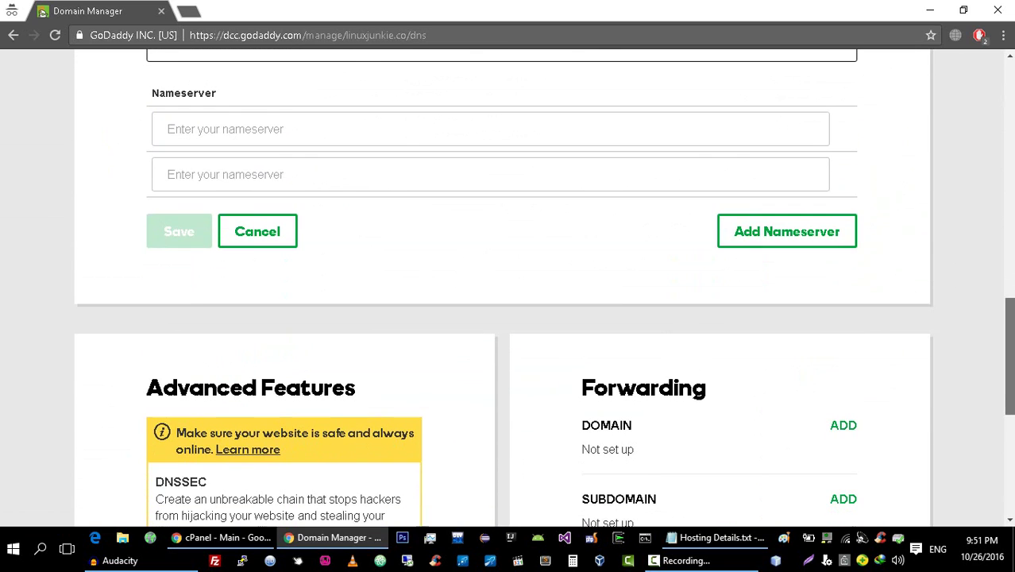
click(246, 125)
text(ns6365.hostgator.com)
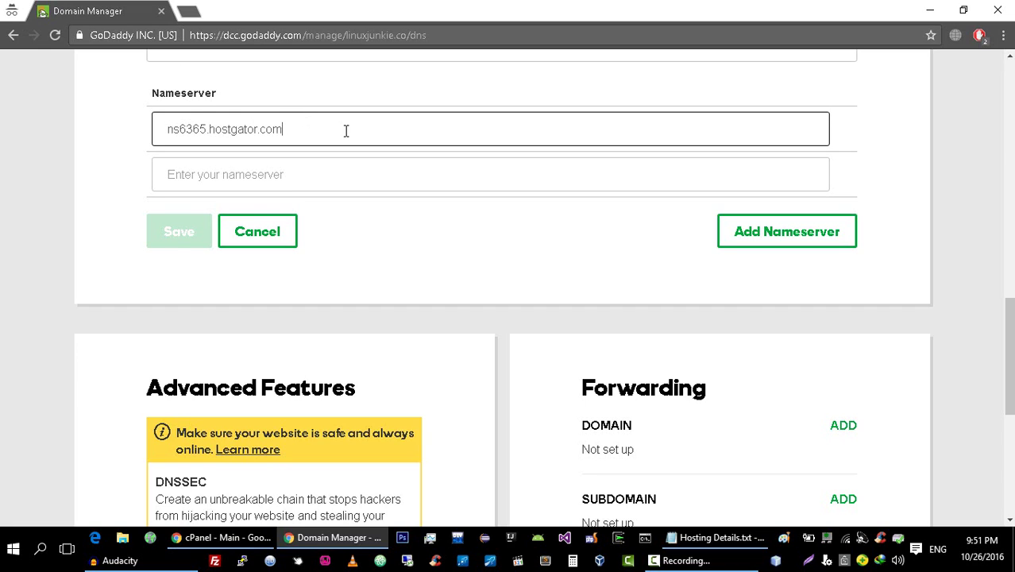
click(262, 175)
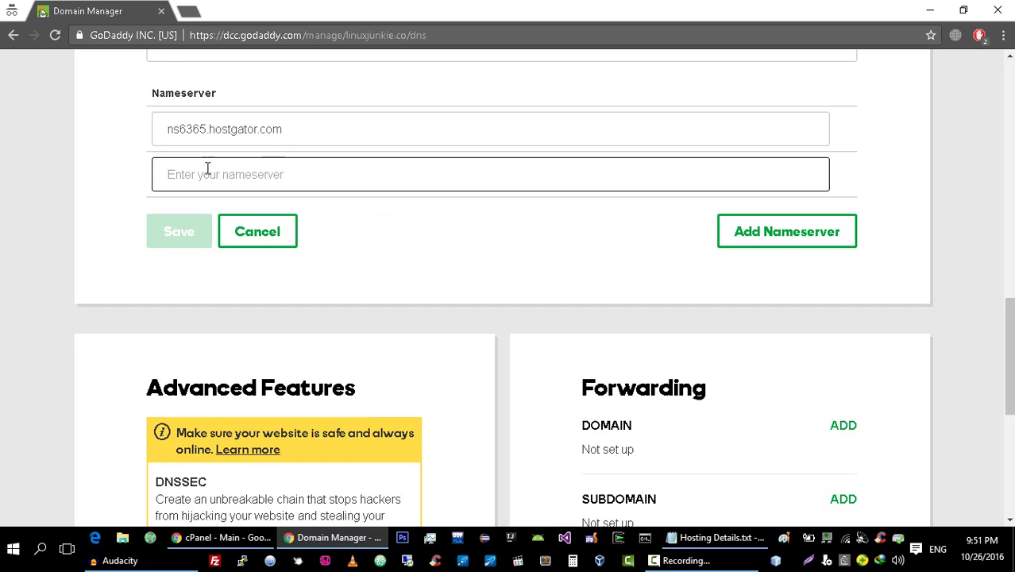
text(ns6365.hostgator.com)
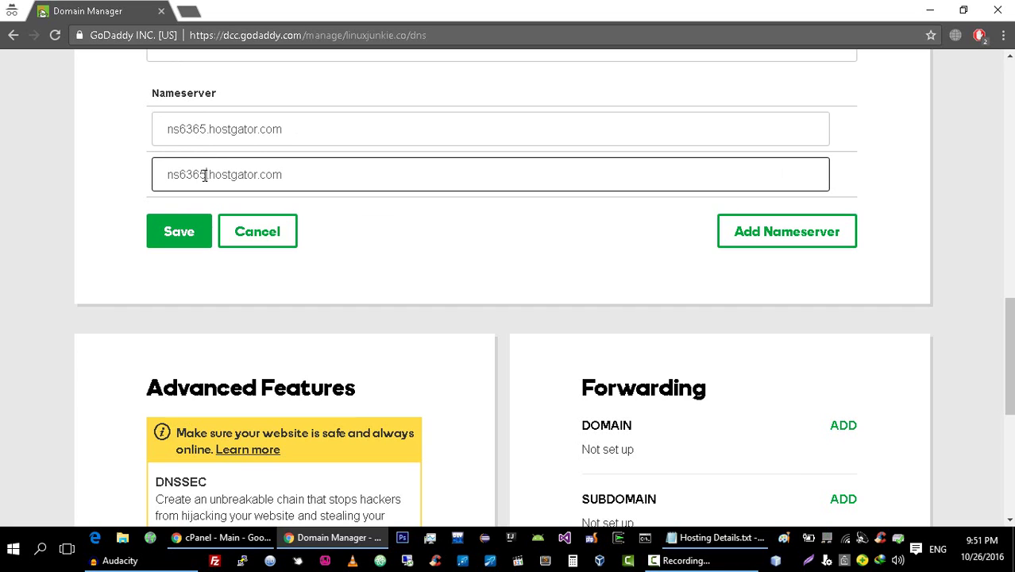
key(BackSpace)
text(6)
click(199, 243)
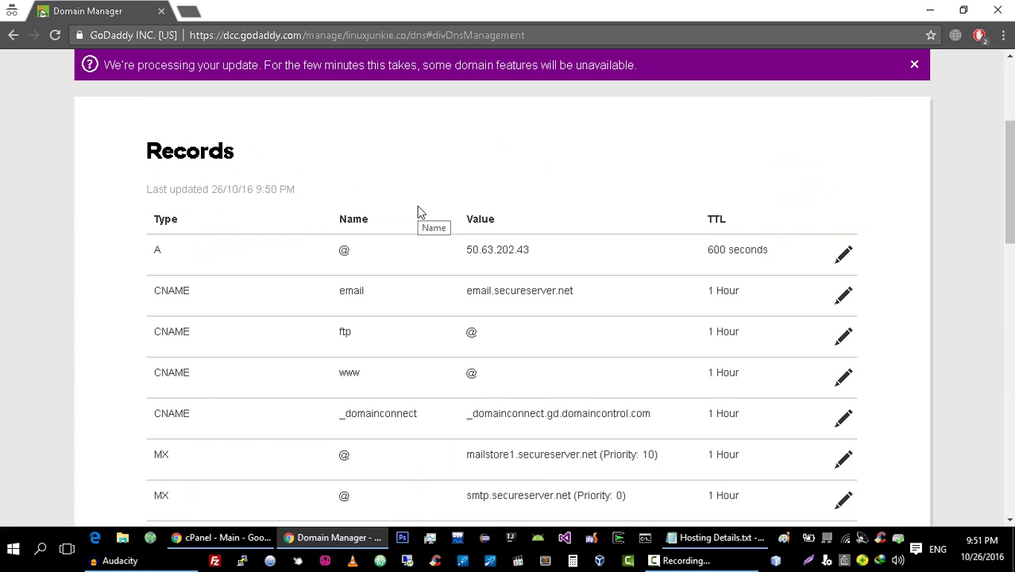
click(915, 64)
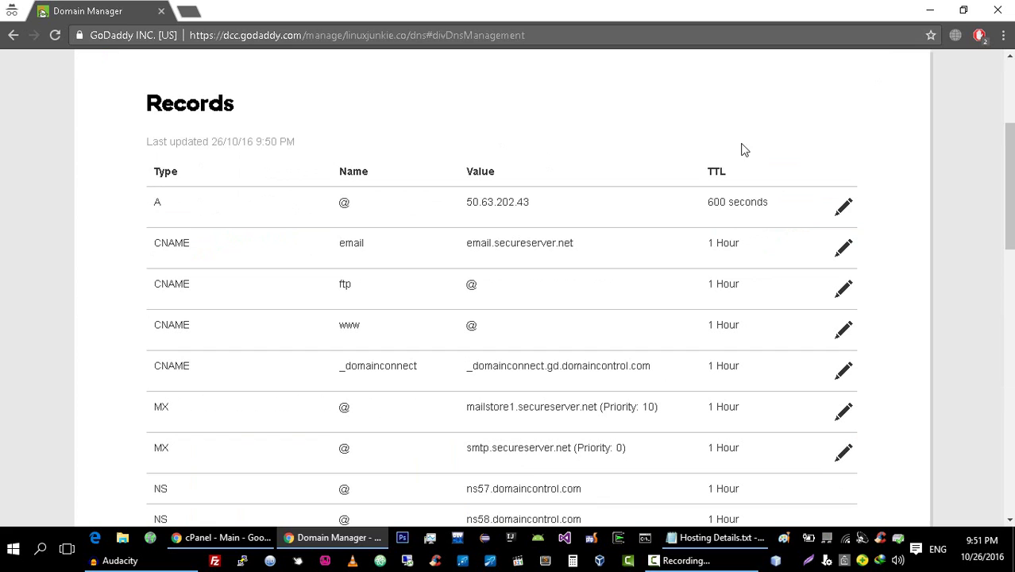
click(930, 11)
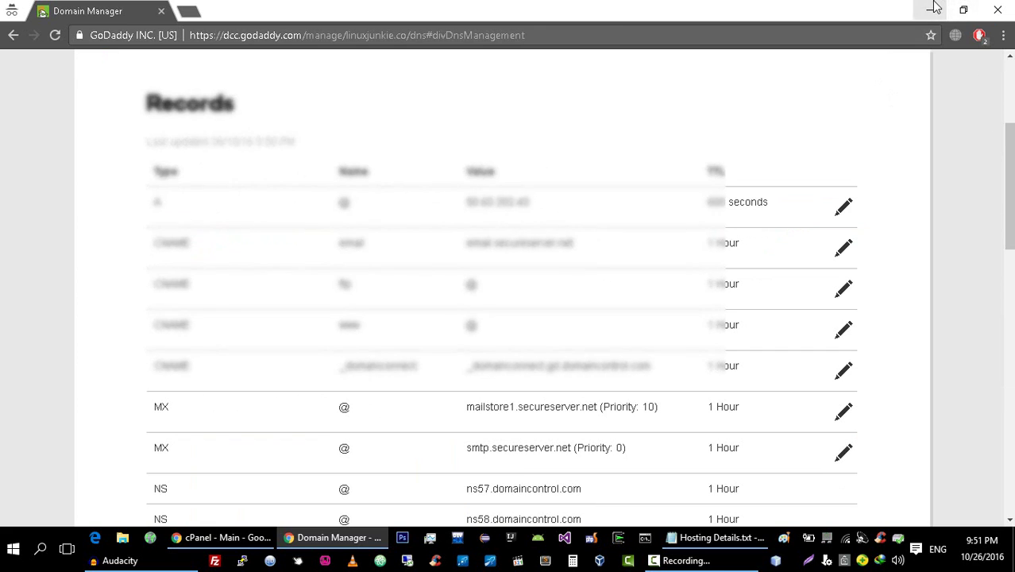
Hide Notepad and qBittorrent, then set PuTTY's SSH port to 2222.
click(855, 83)
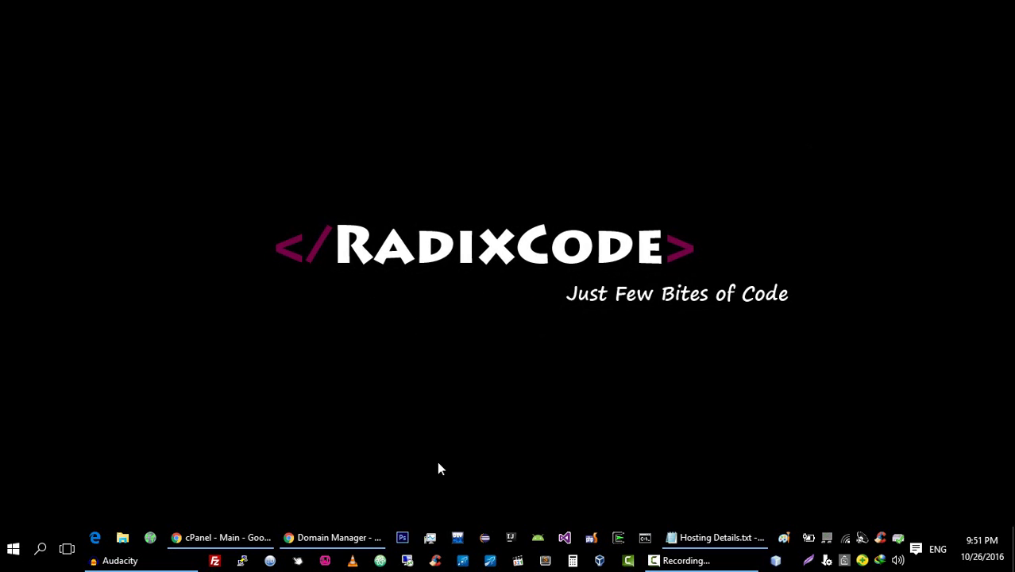
click(242, 560)
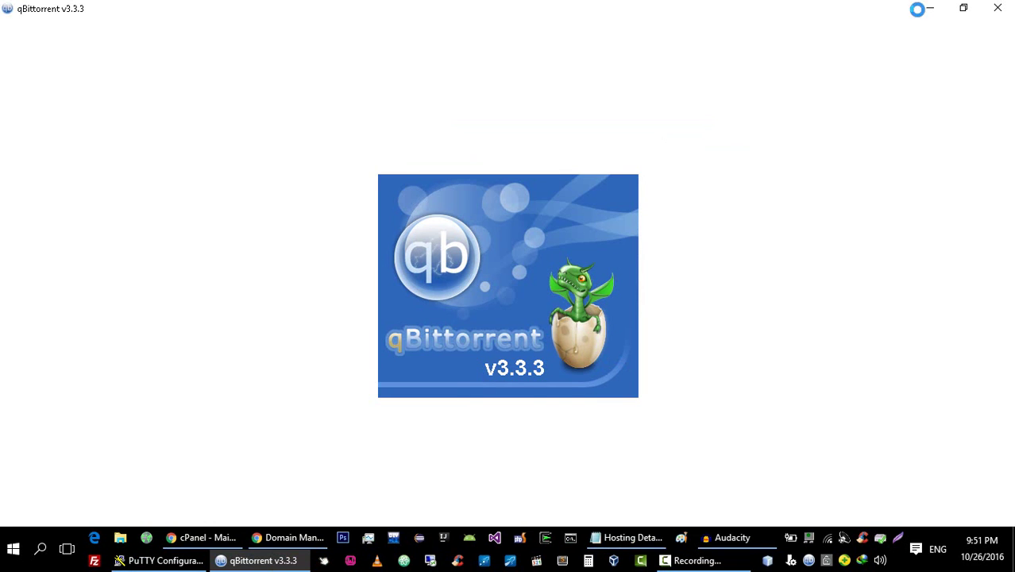
click(929, 8)
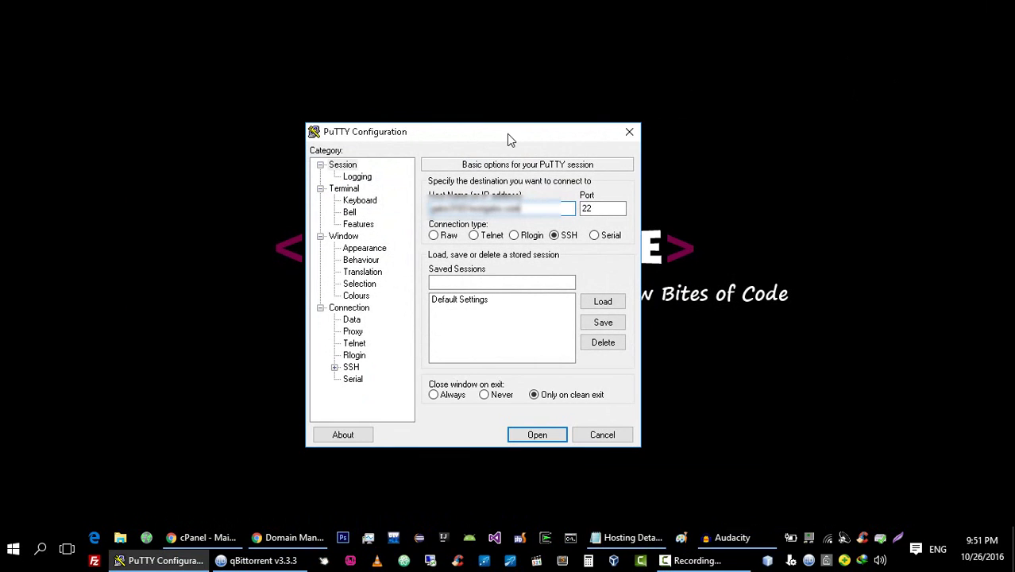
click(611, 209)
text(22)
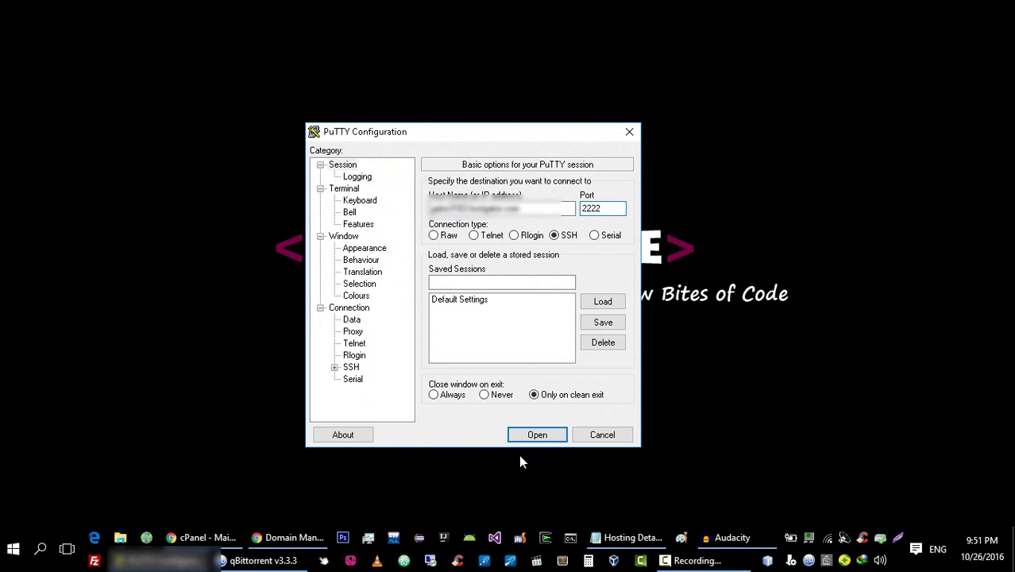
Open the SSH session, log in, and change into public_html/linuxjunkie.co, listing its contents.
click(537, 435)
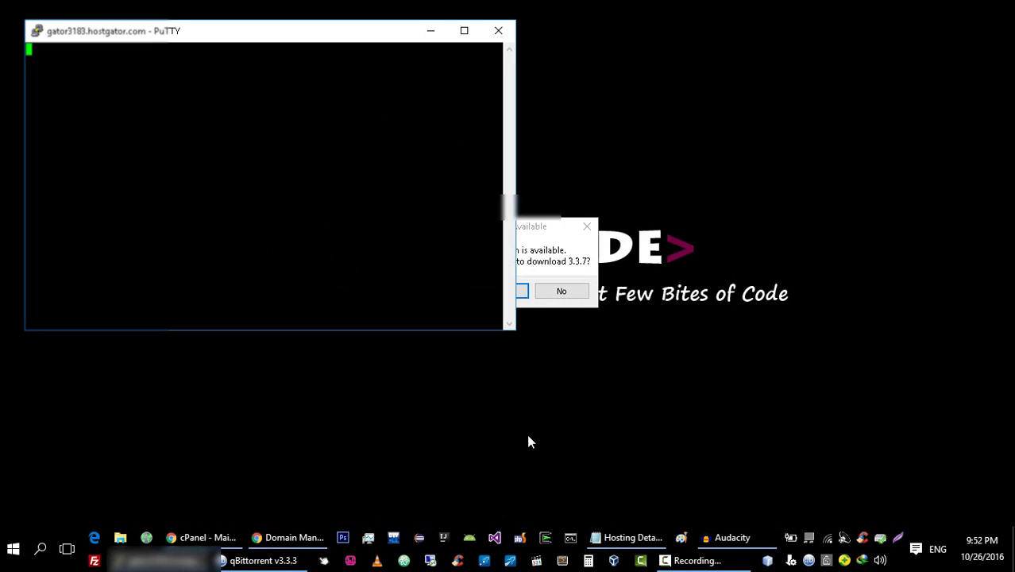
click(585, 229)
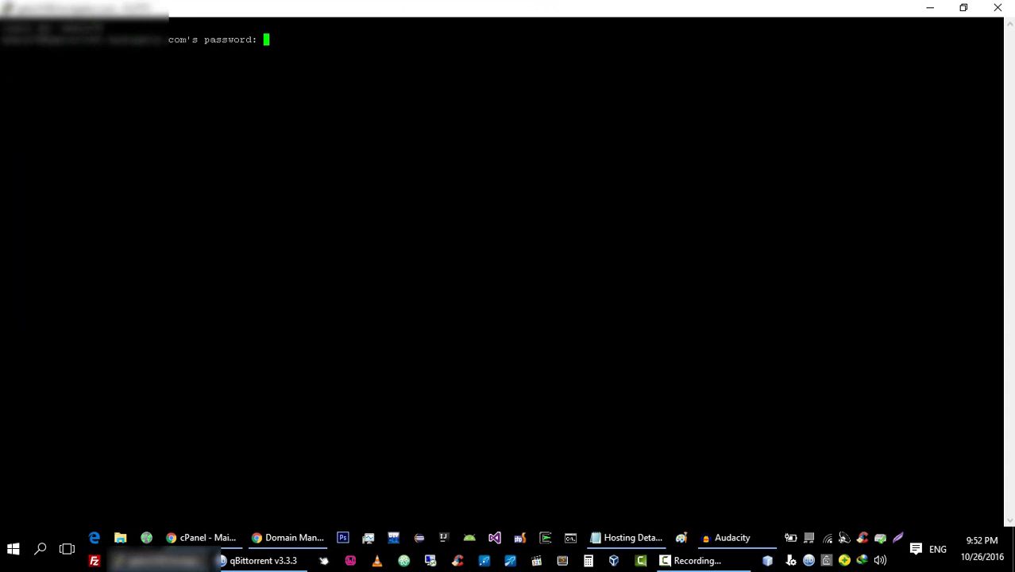
key(Return)
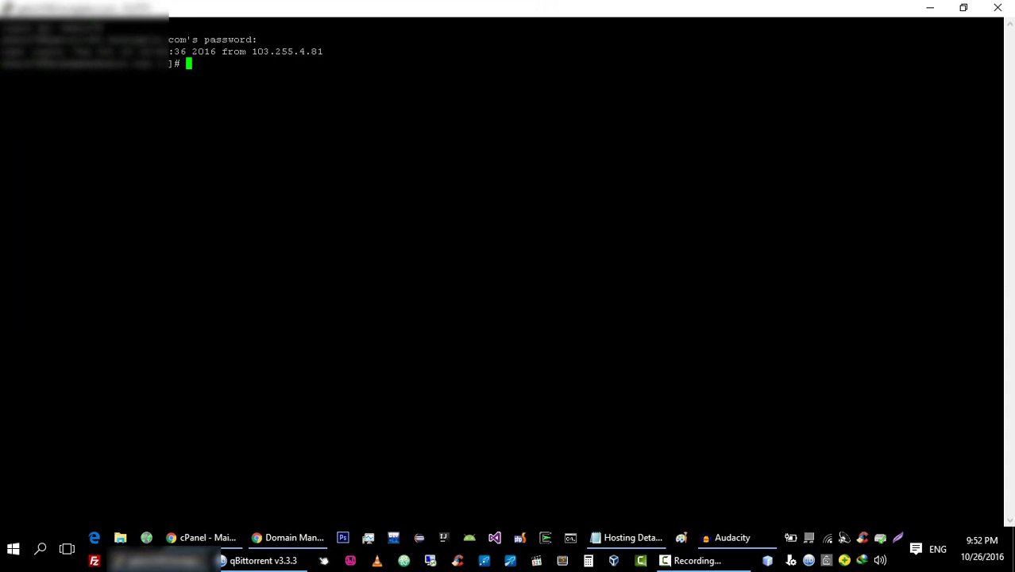
text(cd)
key(BackSpace)
key(BackSpace)
key(BackSpace)
text(ls)
key(Return)
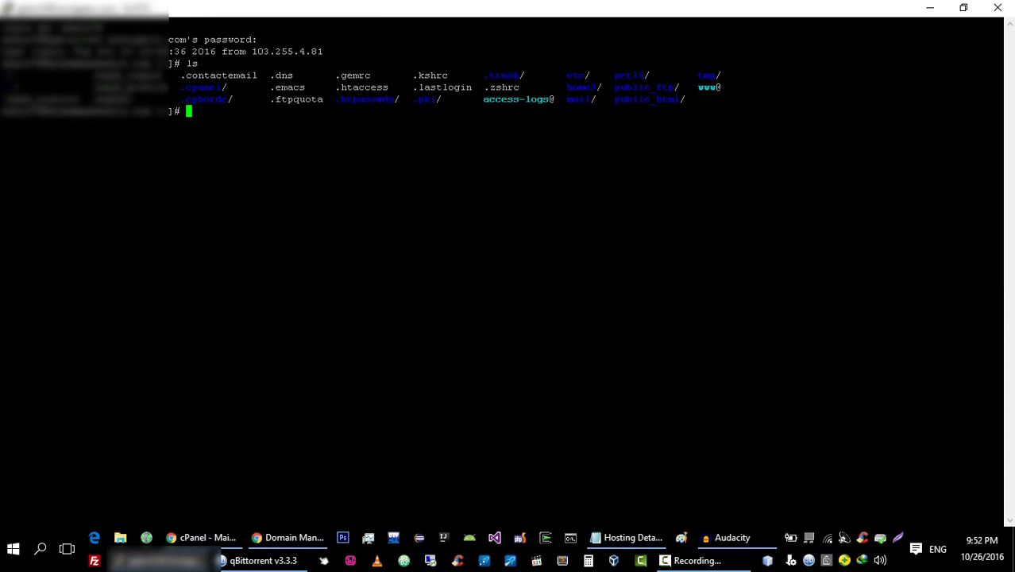
text(cdpubb)
key(BackSpace)
key(BackSpace)
key(BackSpace)
key(BackSpace)
text(public_h)
key(Tab)
key(Return)
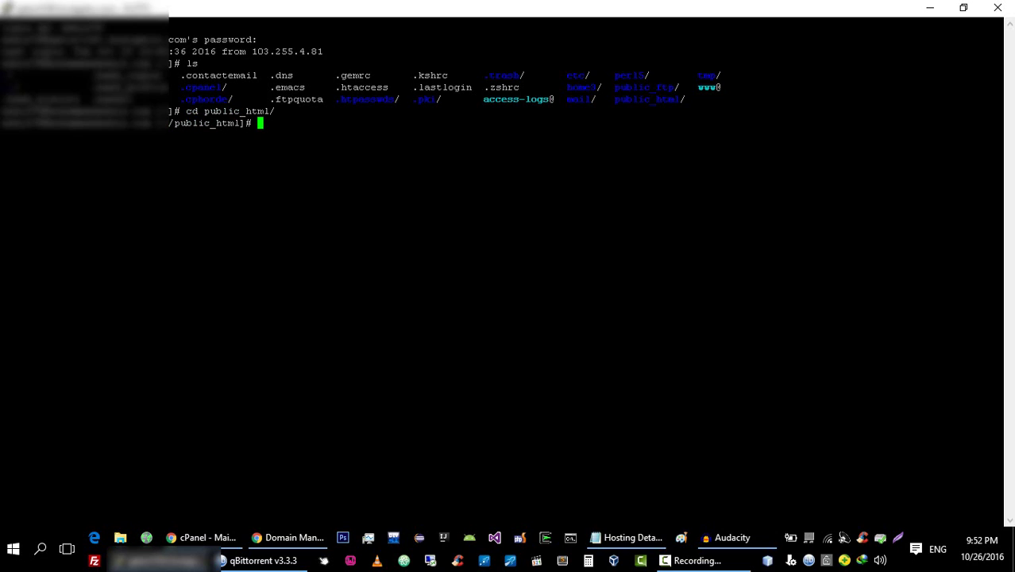
text(cd linux)
key(Tab)
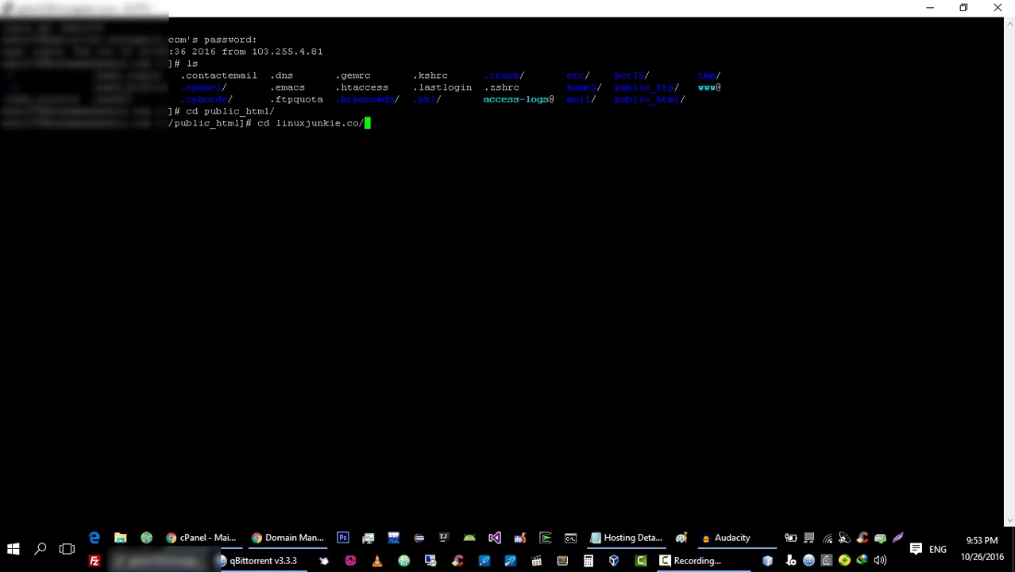
key(Return)
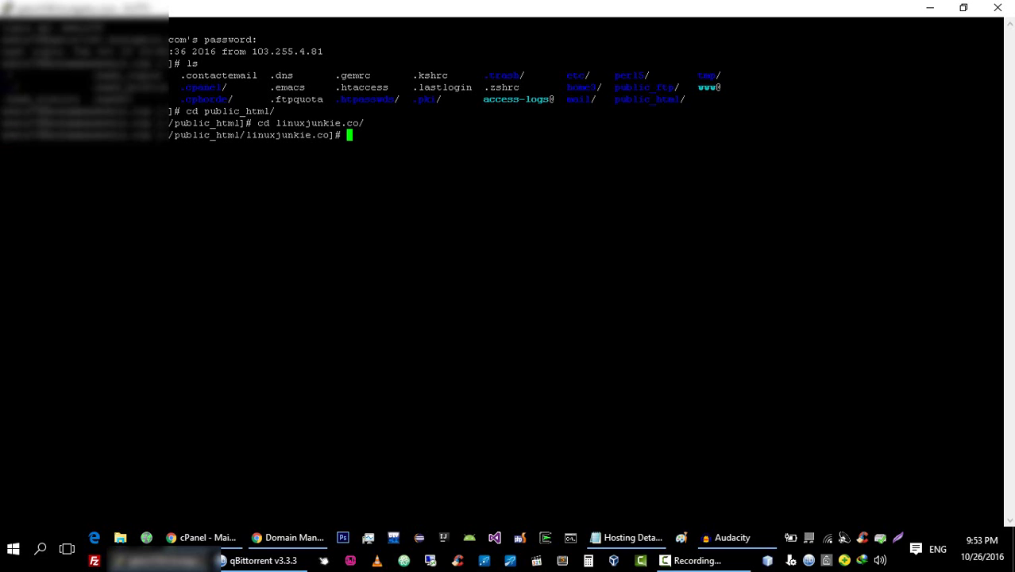
text(ls)
key(Return)
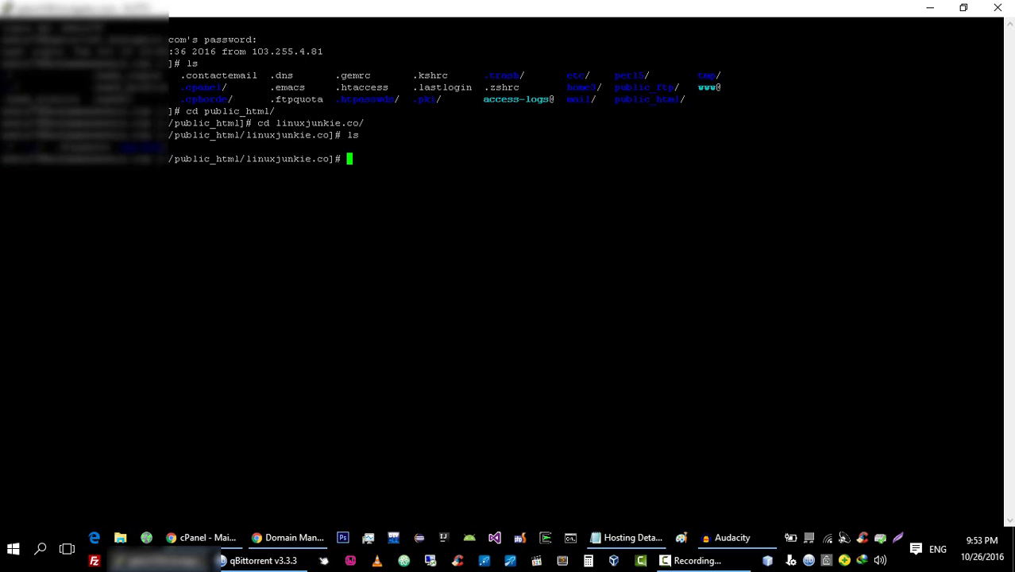
text(wget http)
key(BackSpace)
key(BackSpace)
text(tp)
text(://wordp)
text(ress.org)
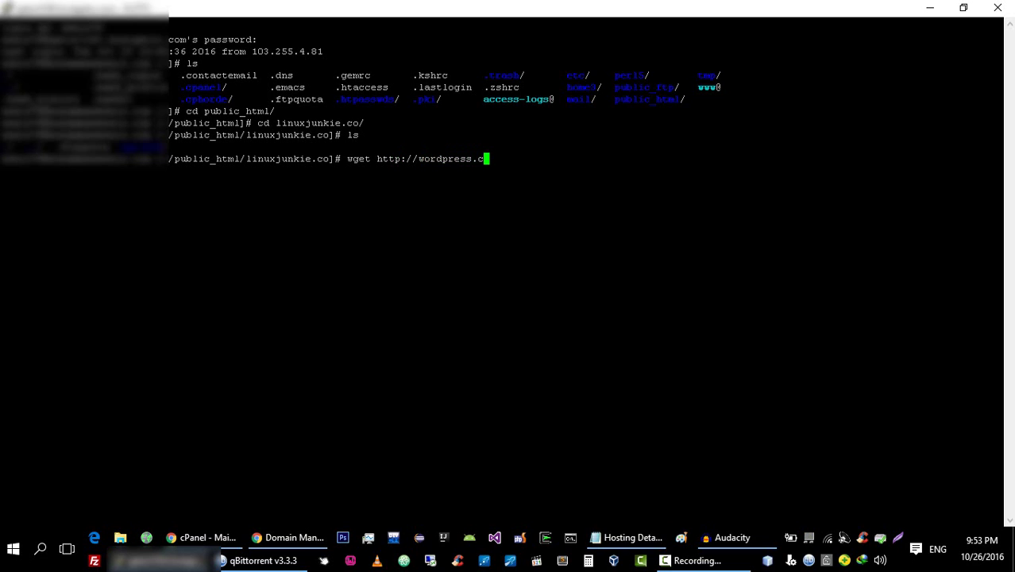
text(/latest.zi)
text(p)
key(Return)
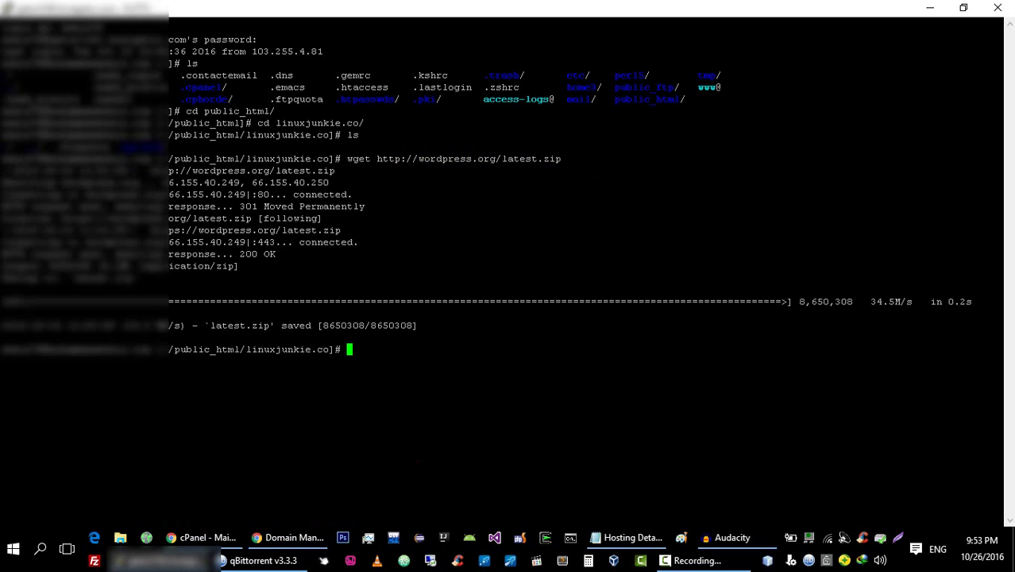
drag(276, 170, 316, 170)
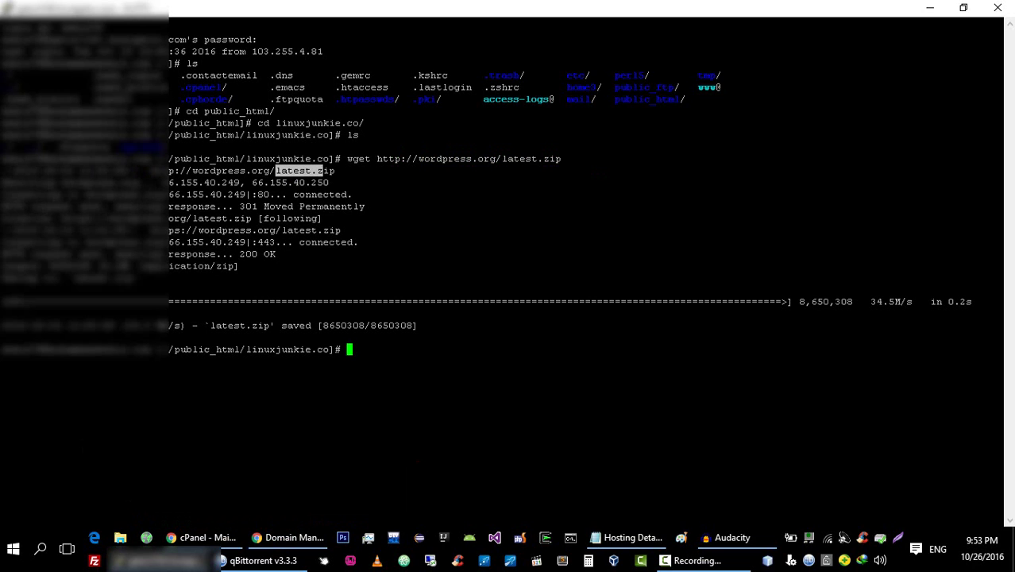
click(295, 539)
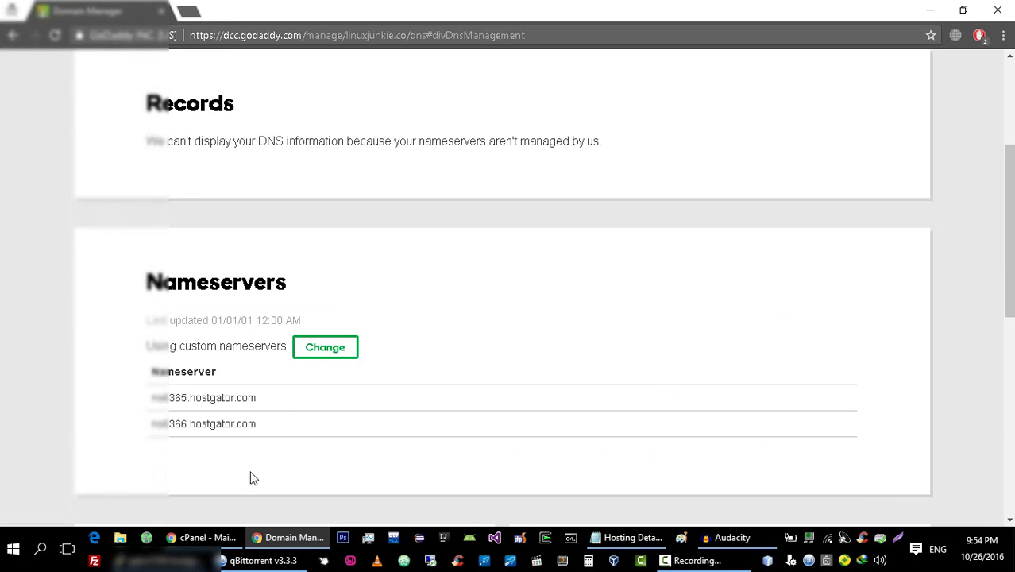
In cPanel File Manager, extract latest.zip inside the linuxjunkie.co folder.
click(203, 537)
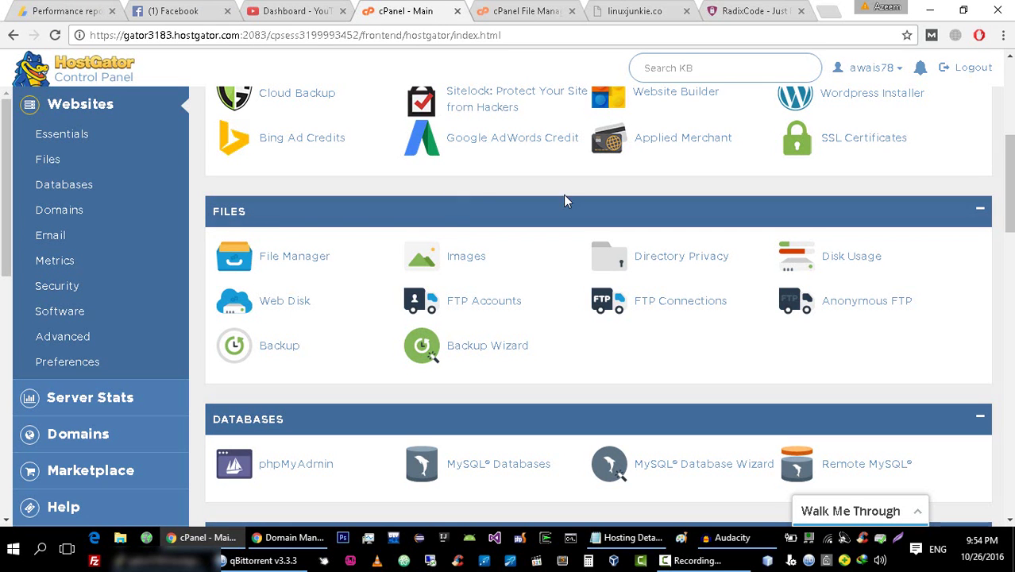
click(313, 263)
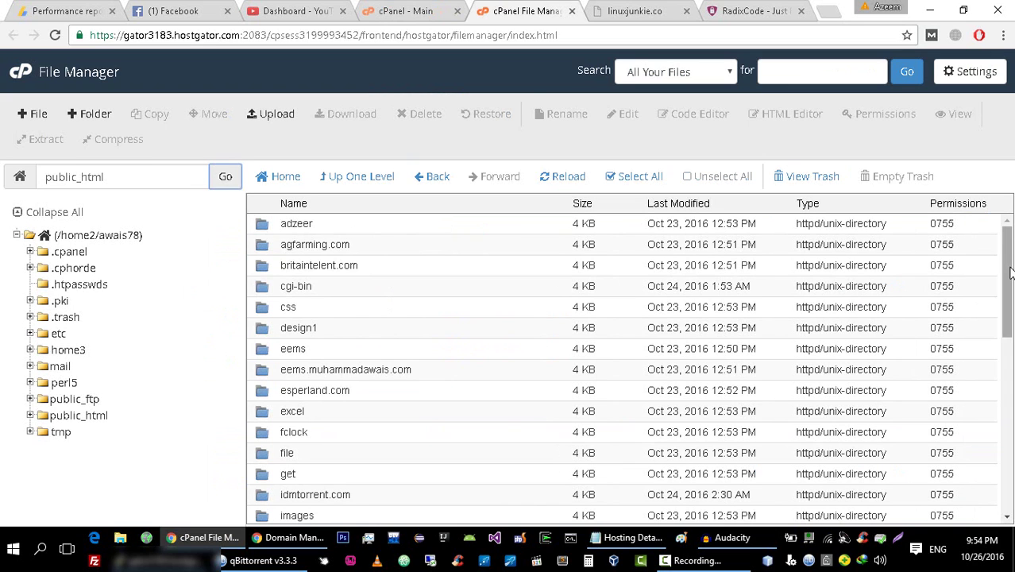
scroll(1010, 272, down, 3)
click(270, 356)
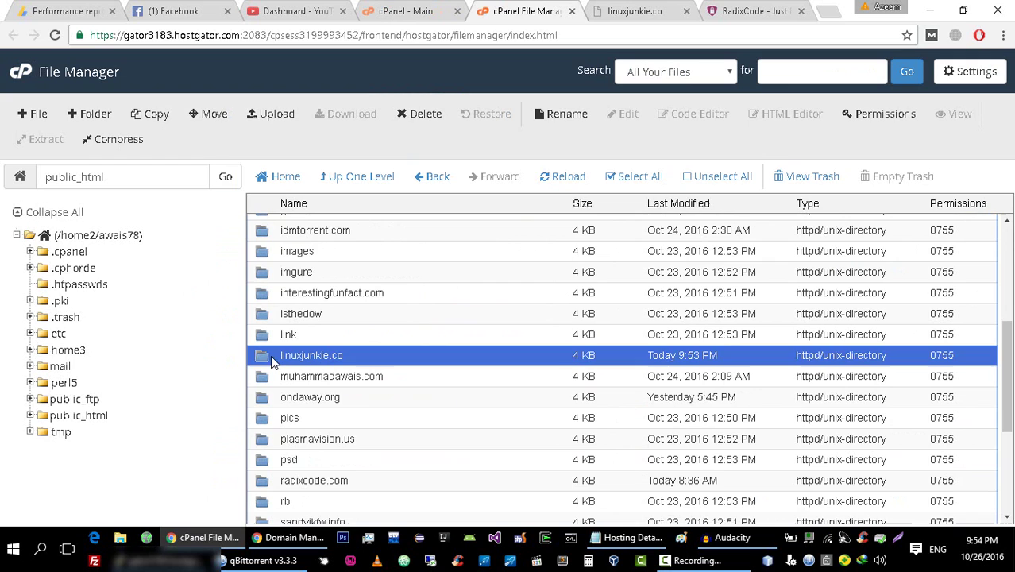
double_click(266, 359)
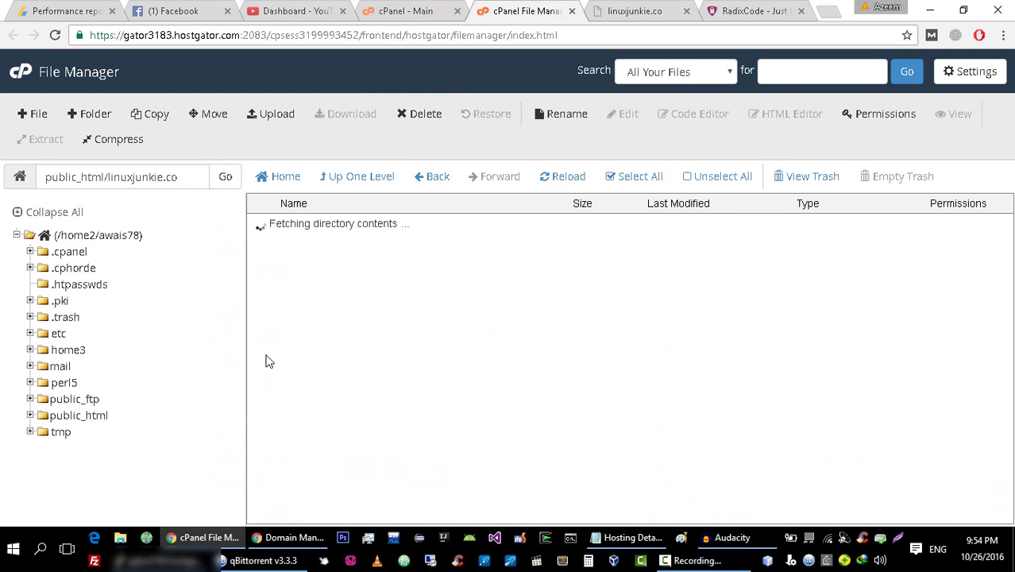
click(358, 265)
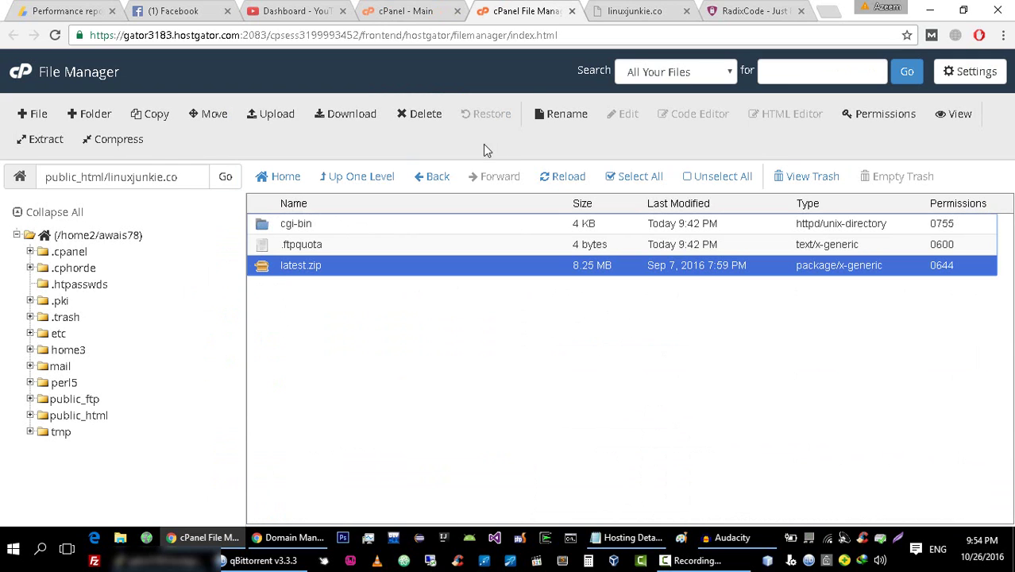
click(49, 143)
click(608, 365)
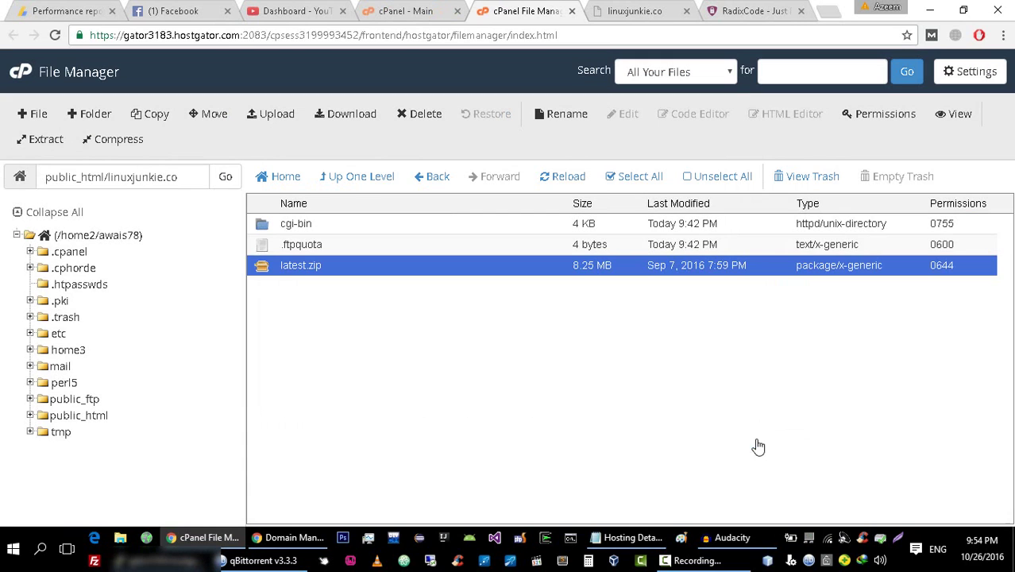
click(226, 177)
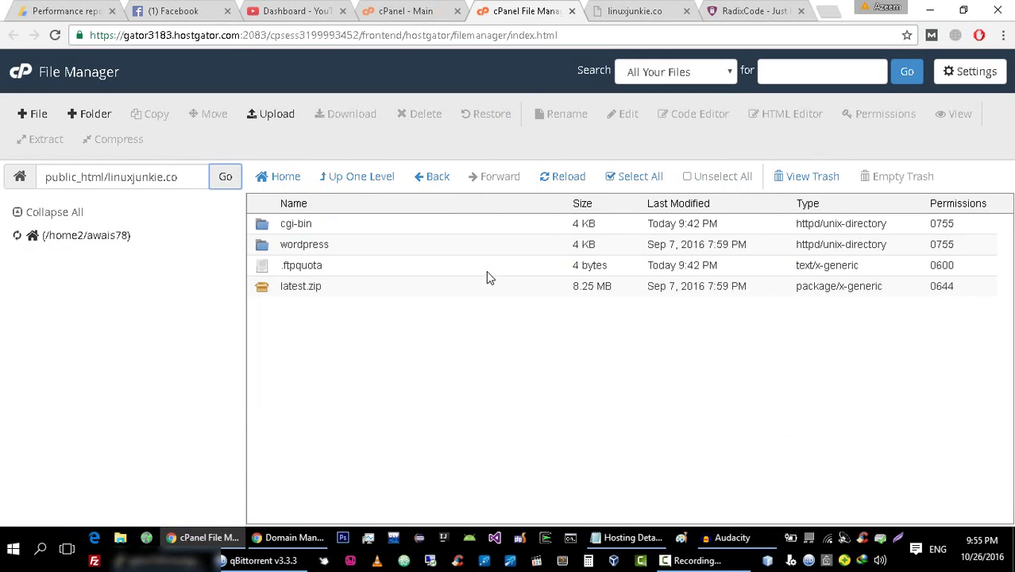
Delete the latest.zip archive to the trash.
click(269, 289)
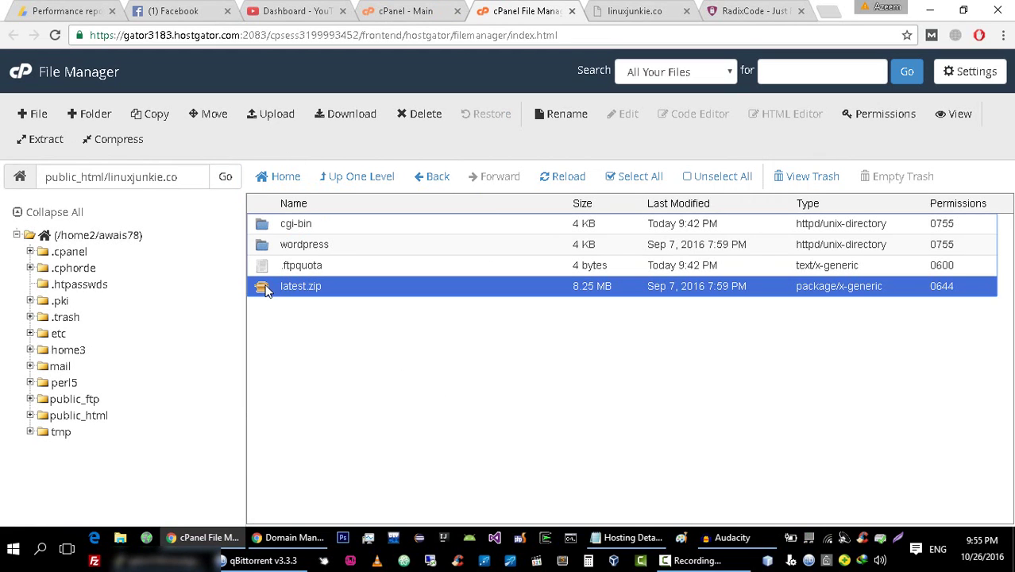
click(421, 115)
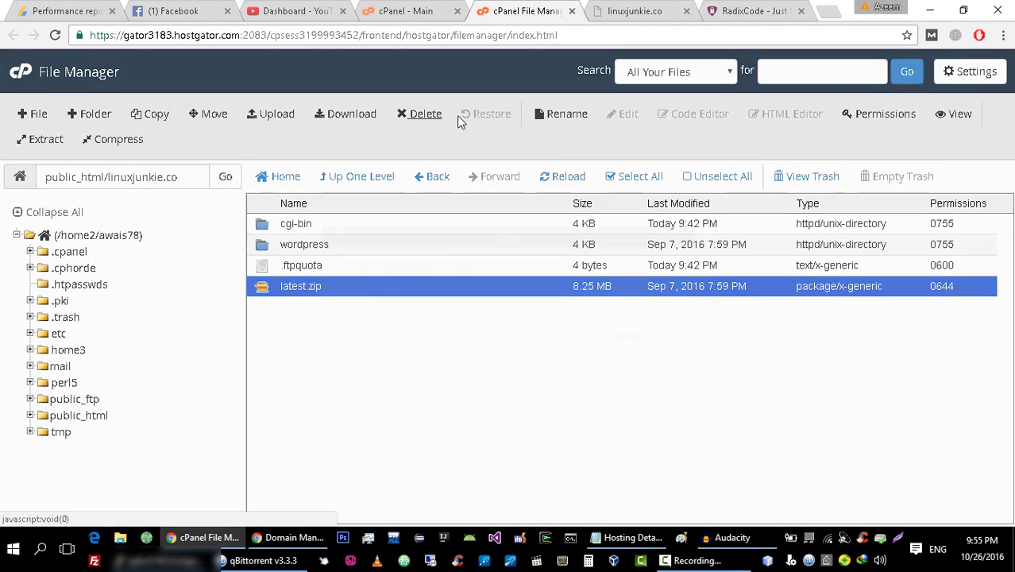
click(627, 337)
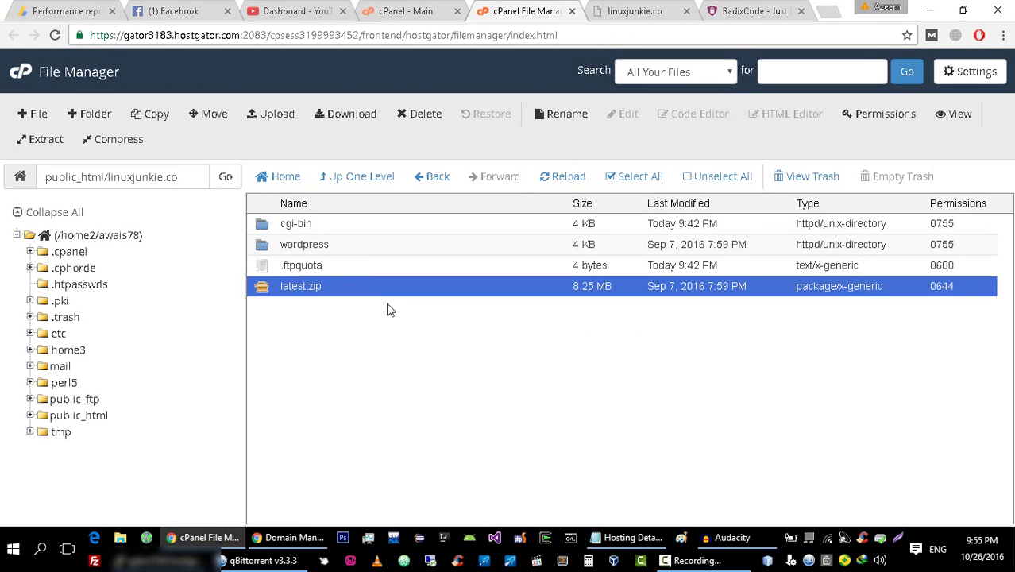
Move all files from the wordpress folder up into /public_html/linuxjunkie.co/.
double_click(267, 246)
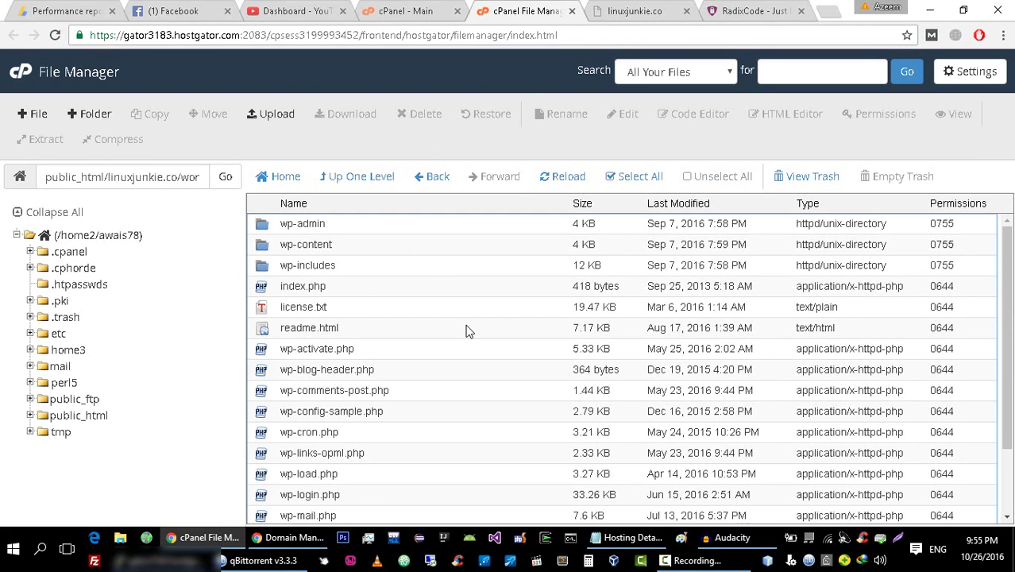
click(261, 226)
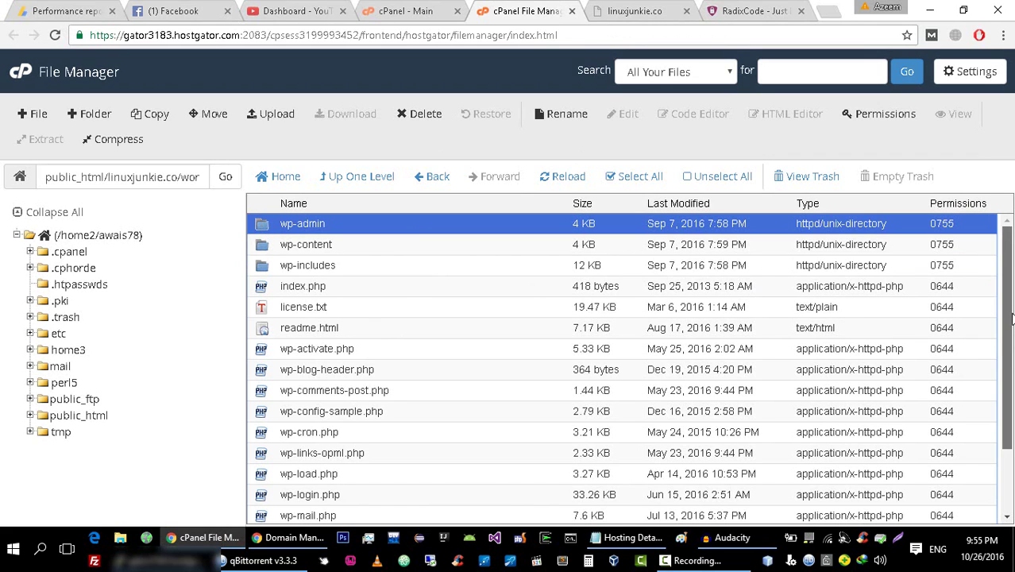
drag(1007, 309, 1007, 371)
shift+click(323, 513)
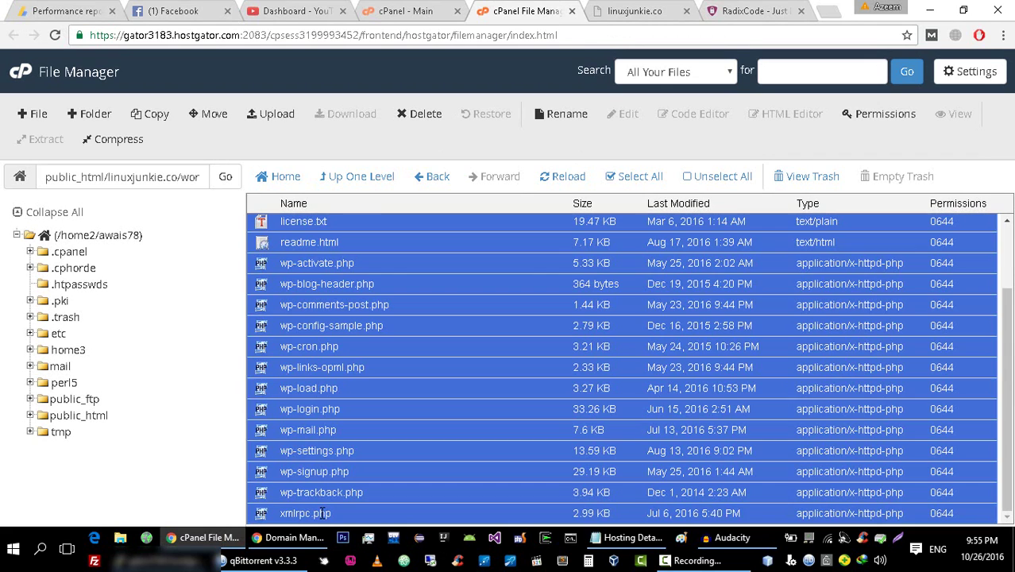
click(210, 114)
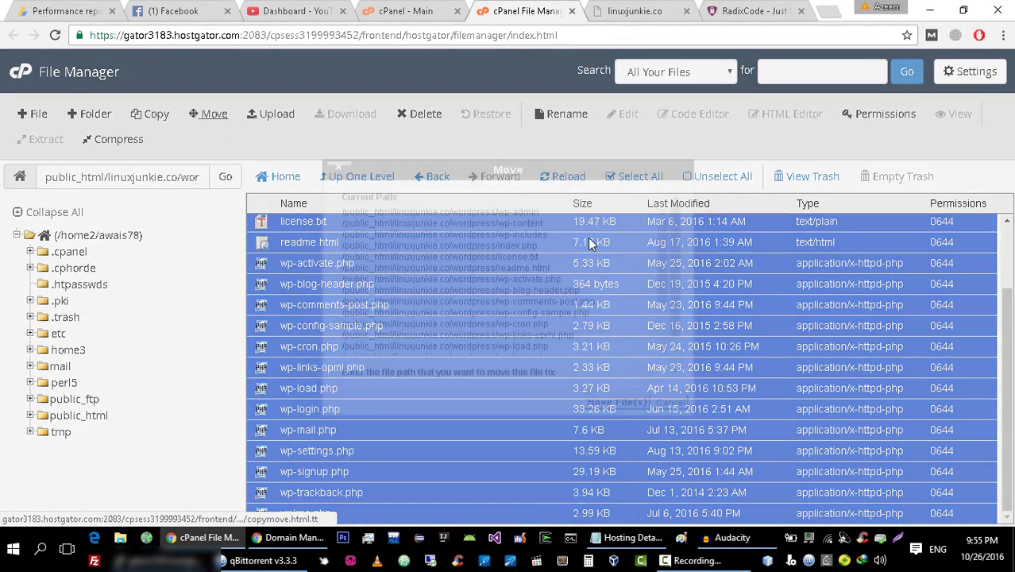
drag(508, 355, 623, 349)
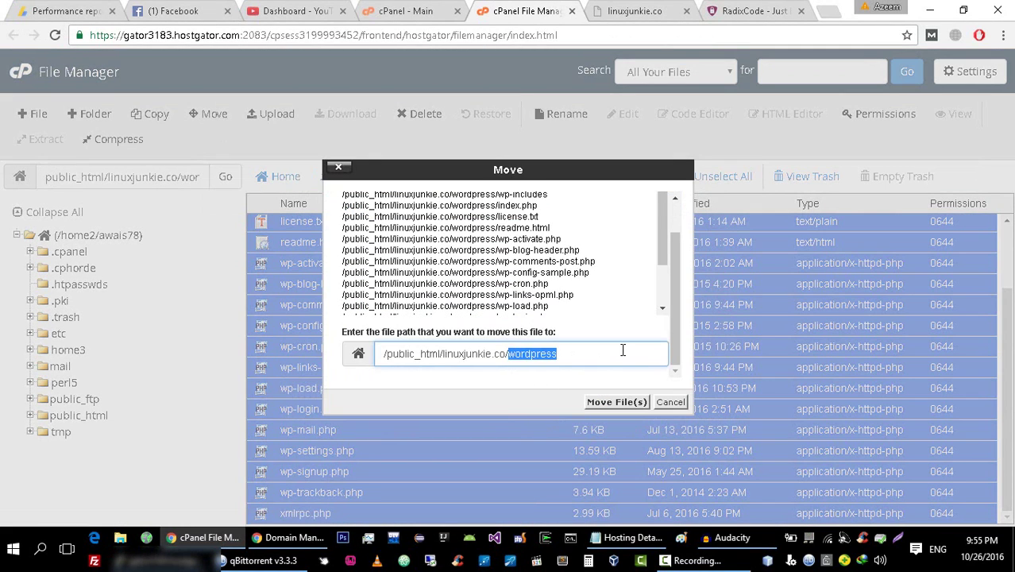
key(BackSpace)
click(625, 403)
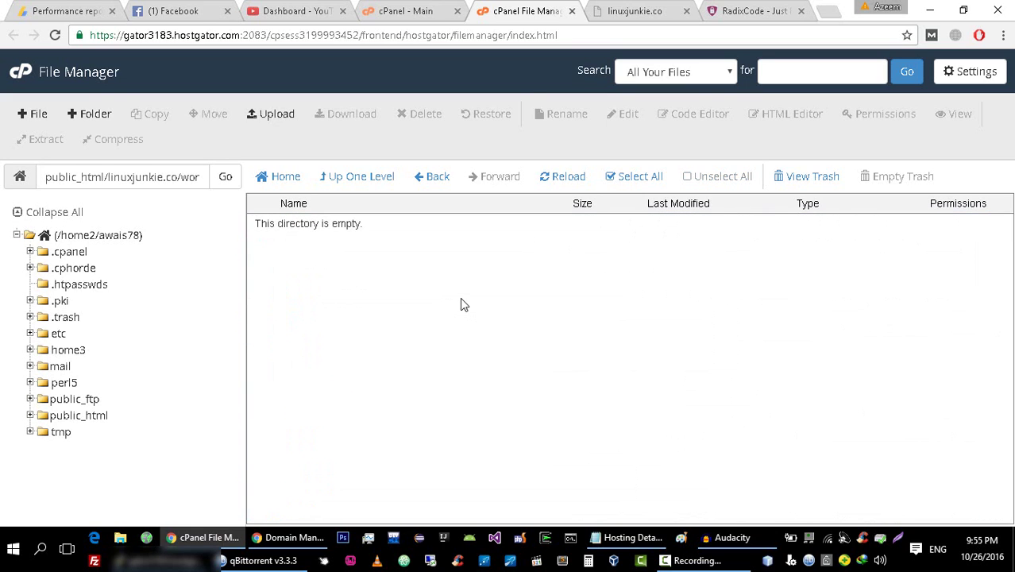
Trash the empty wordpress folder from linuxjunkie.co and return to the cPanel home page.
double_click(186, 175)
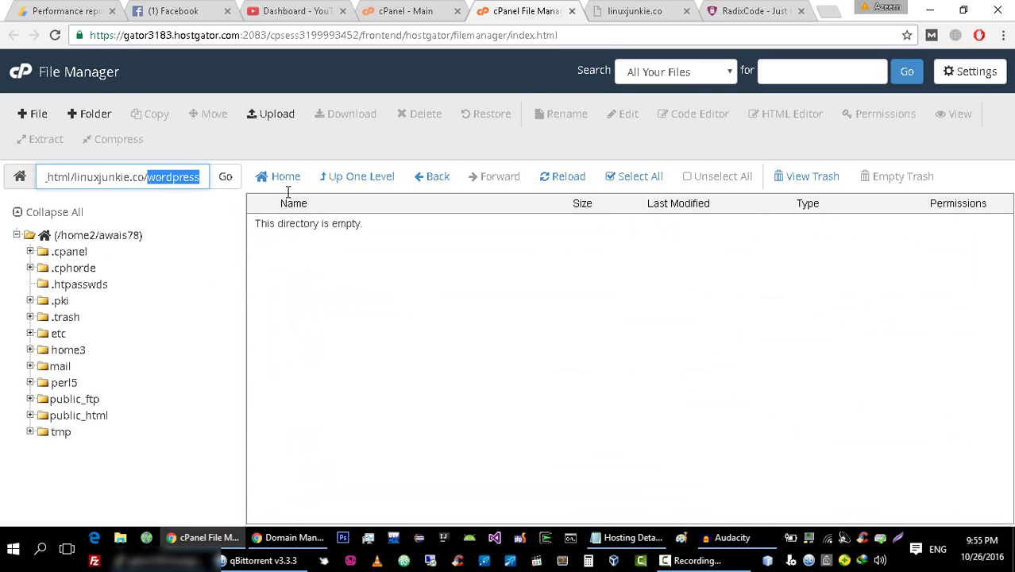
key(BackSpace)
key(BackSpace)
click(224, 177)
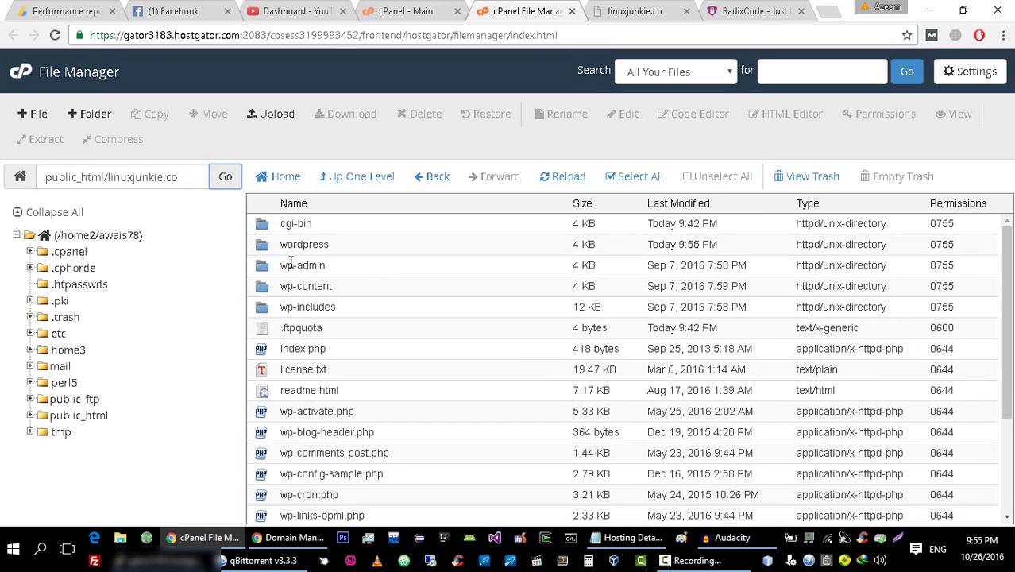
click(262, 246)
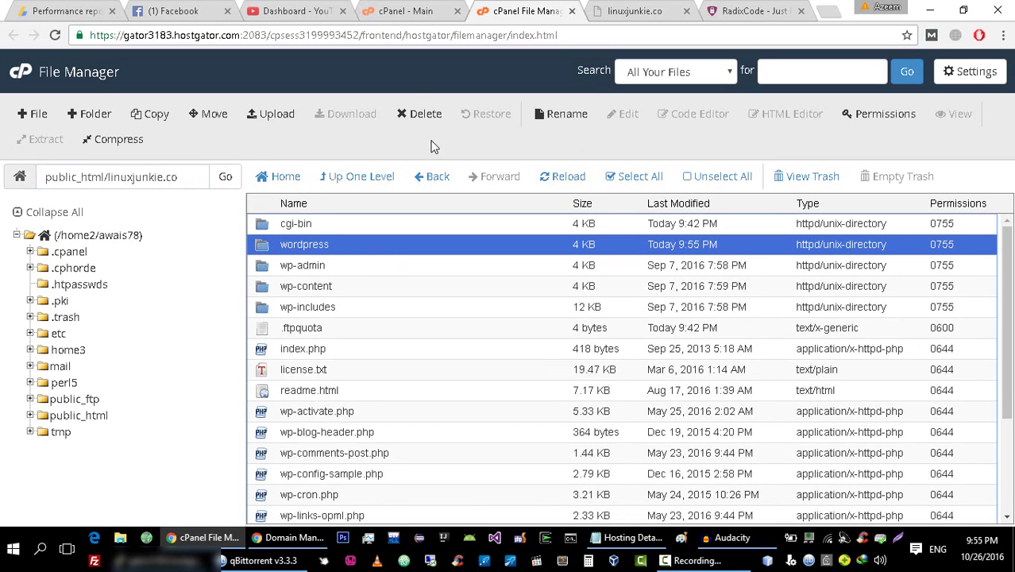
click(420, 111)
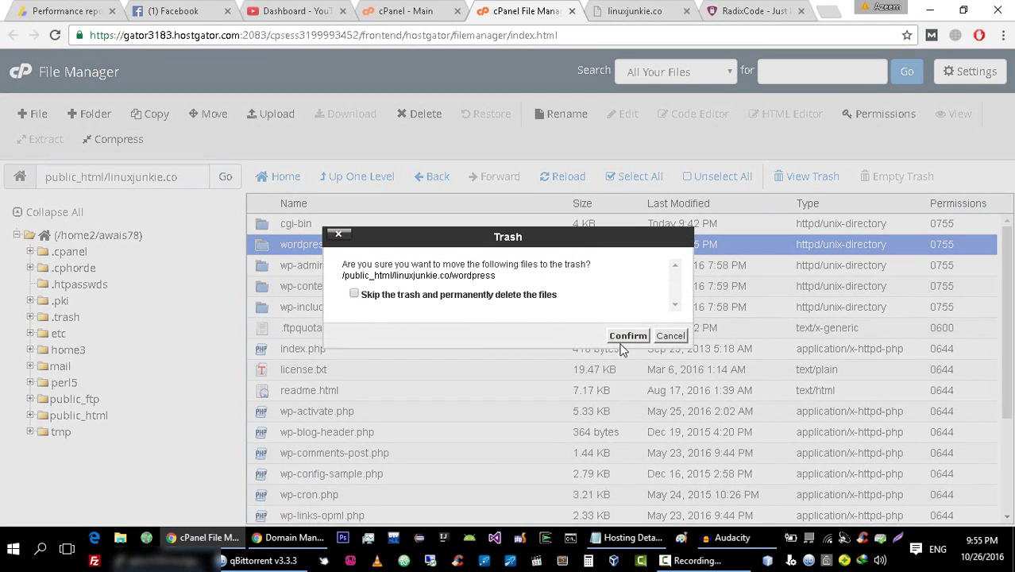
click(622, 339)
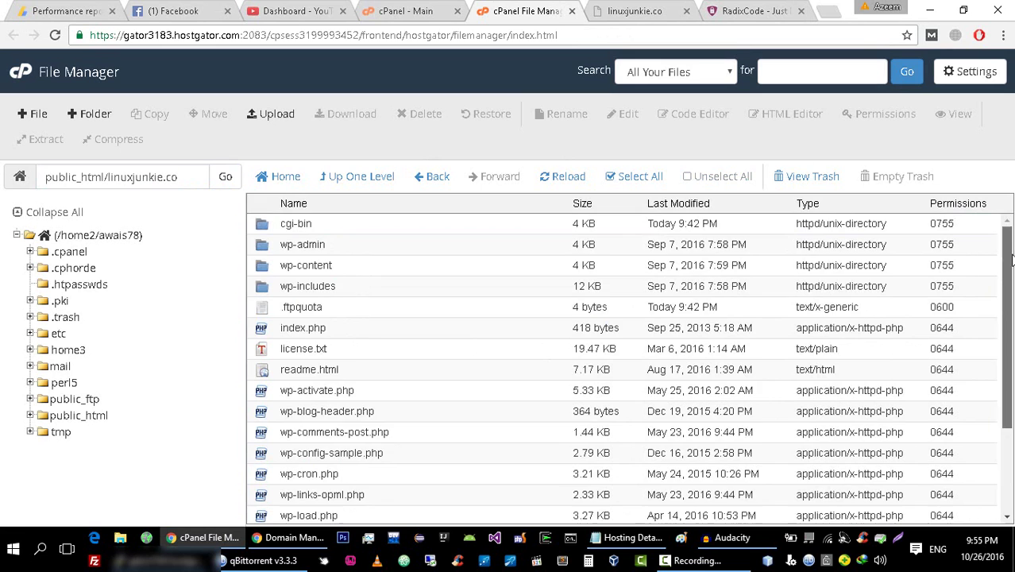
drag(1011, 251, 1010, 322)
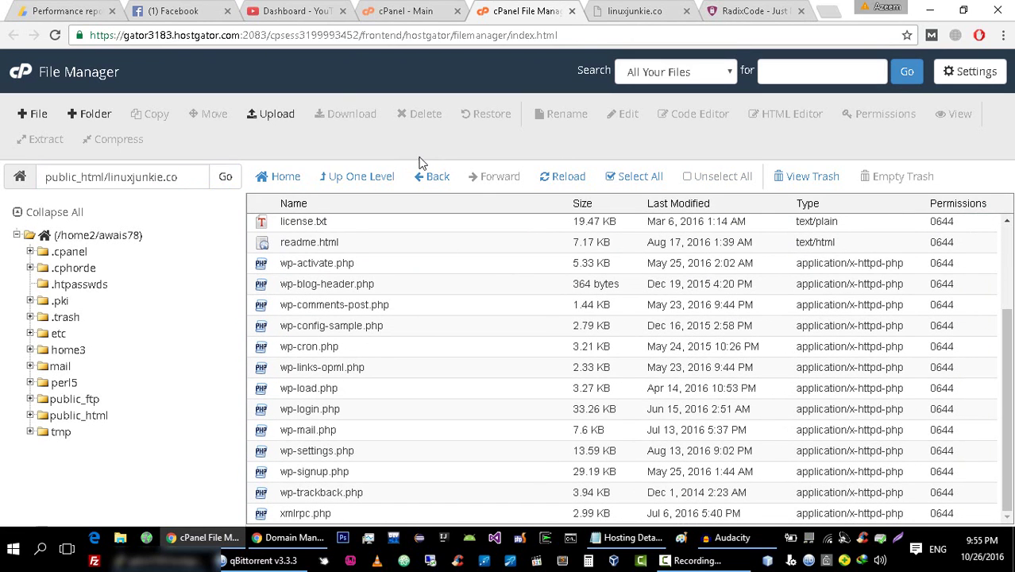
click(405, 11)
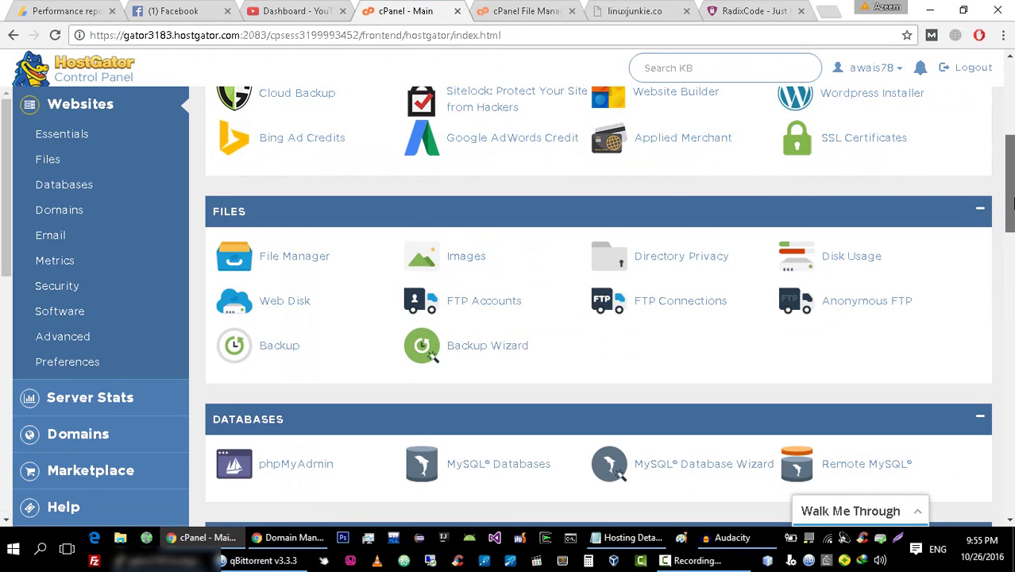
Create a MySQL database named linuxJunkie on cPanel's MySQL Databases page.
drag(1010, 199, 1010, 144)
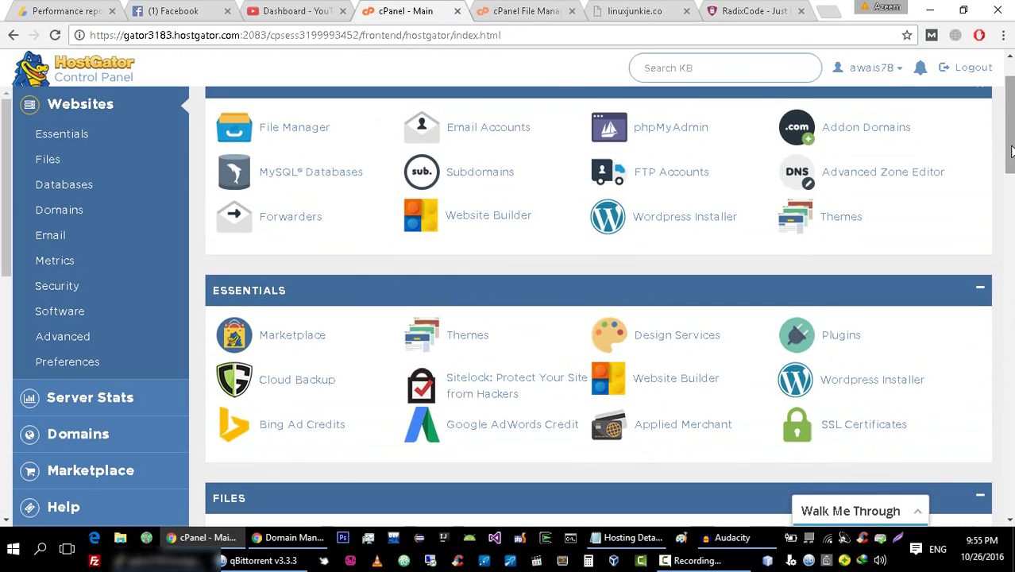
middle_click(290, 179)
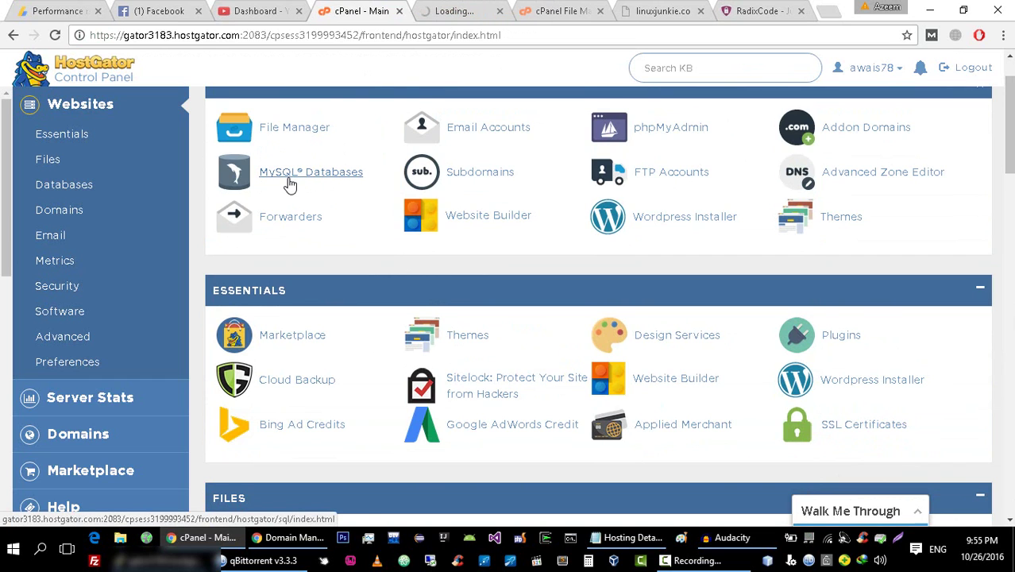
click(453, 11)
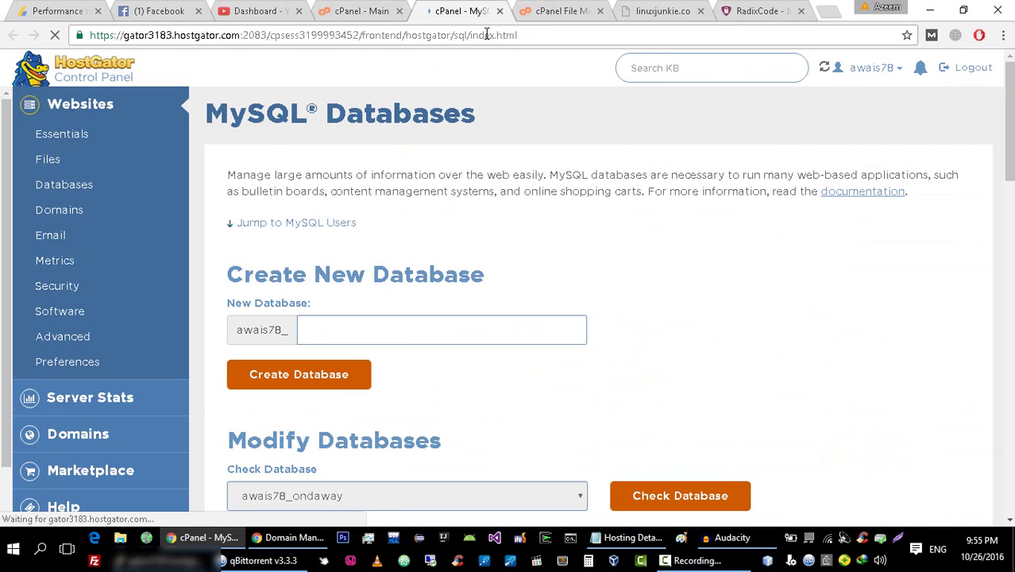
click(351, 330)
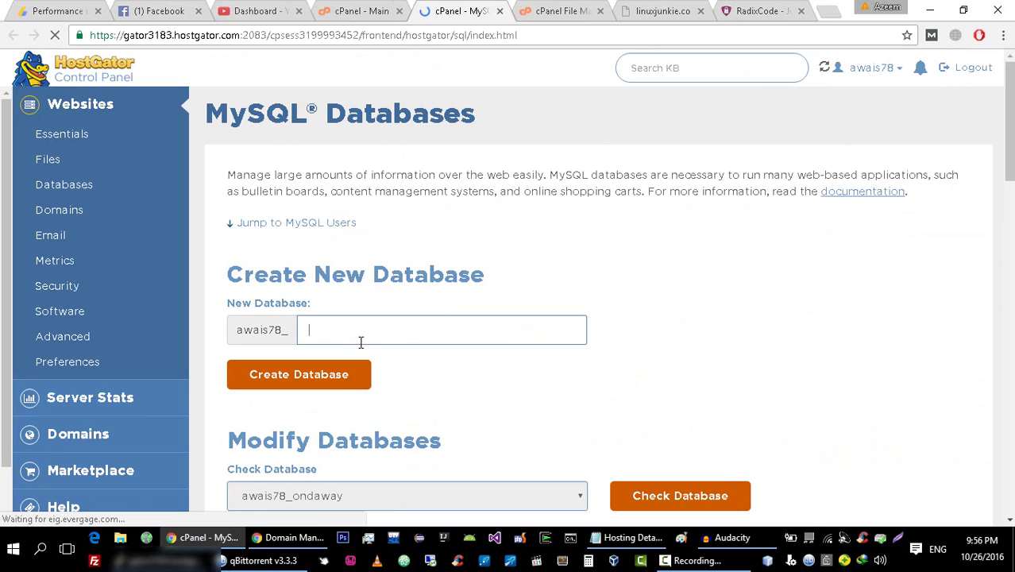
text(linuxJunkie)
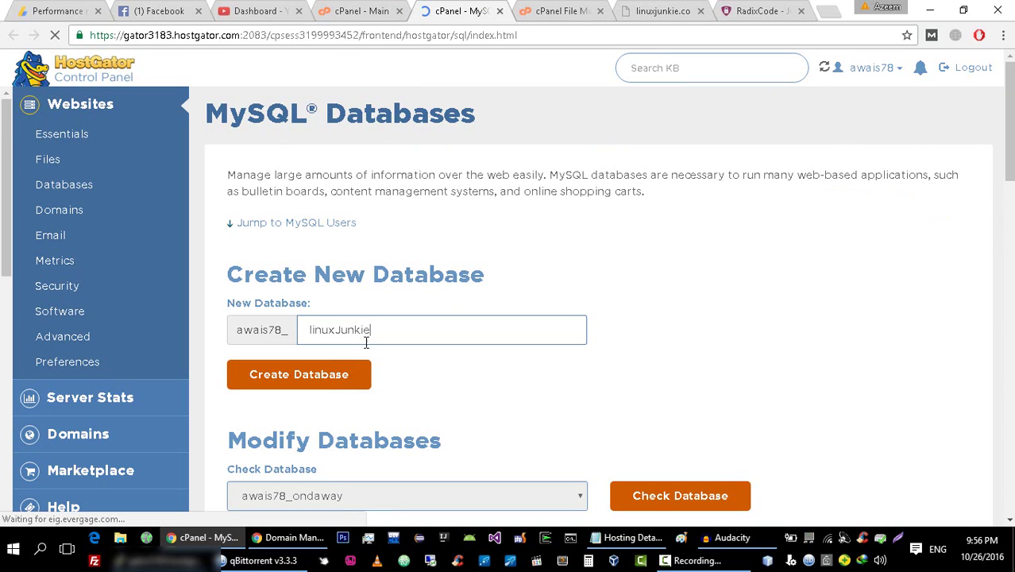
click(325, 380)
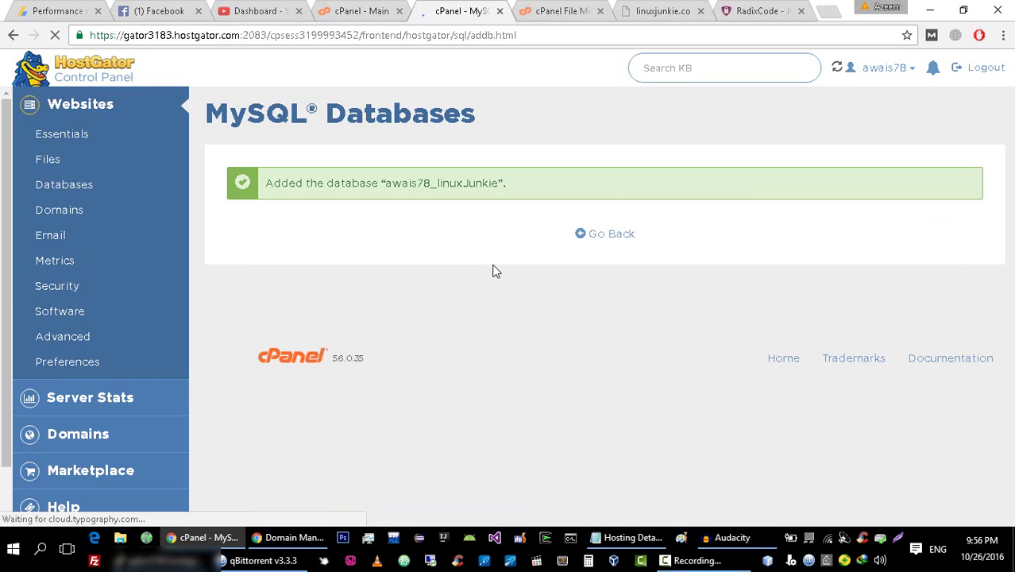
Add MySQL user LinuxJun with a very strong password entered twice.
click(609, 234)
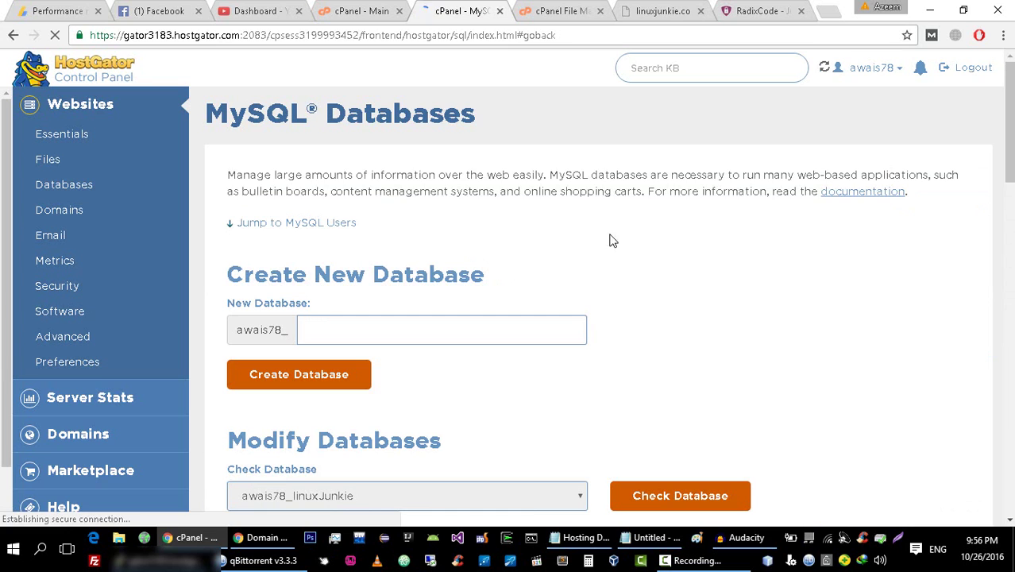
scroll(983, 186, down, 6)
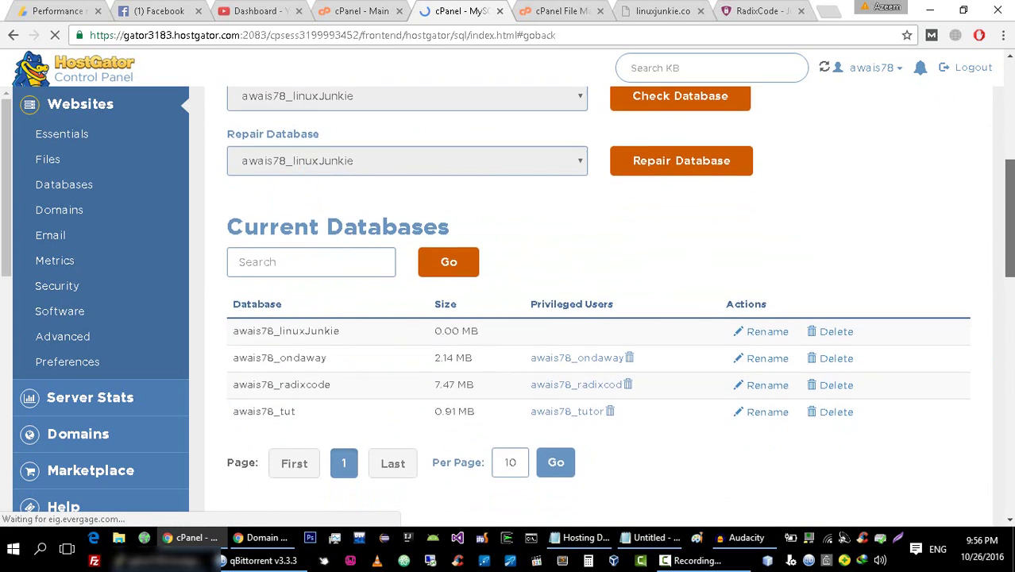
scroll(983, 186, up, 1)
scroll(1011, 307, down, 4)
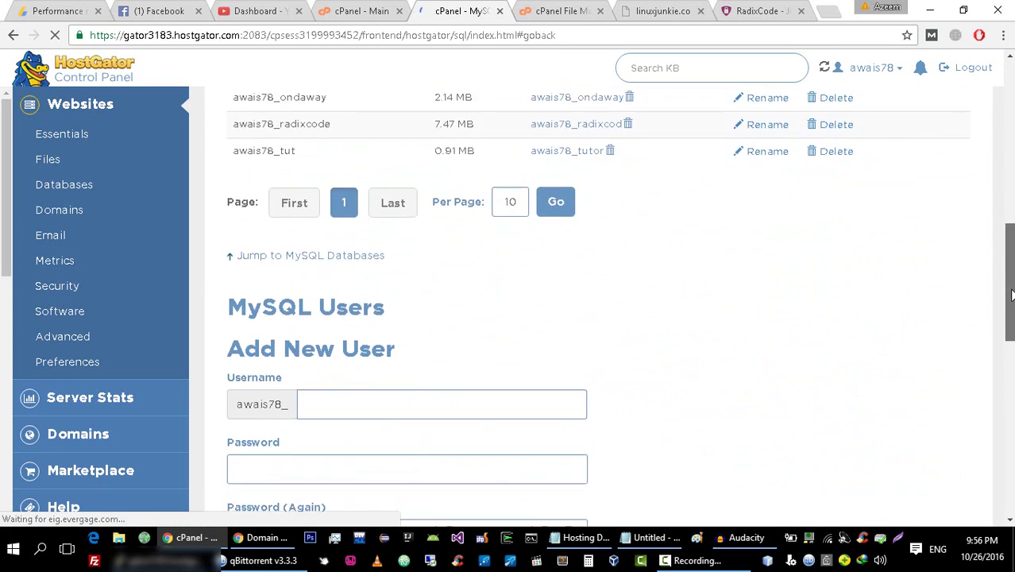
scroll(1010, 306, down, 2)
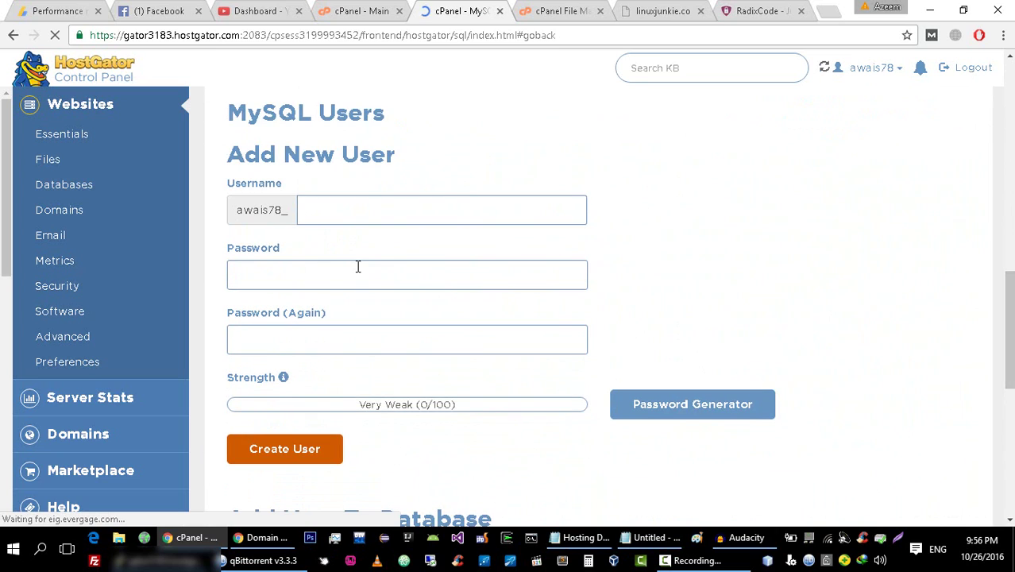
click(336, 222)
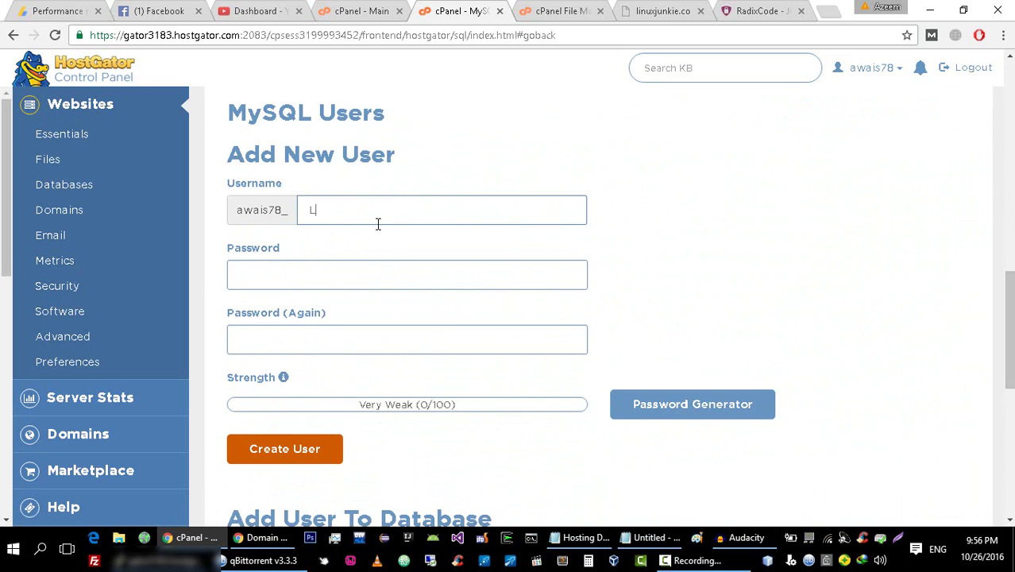
text(Linux)
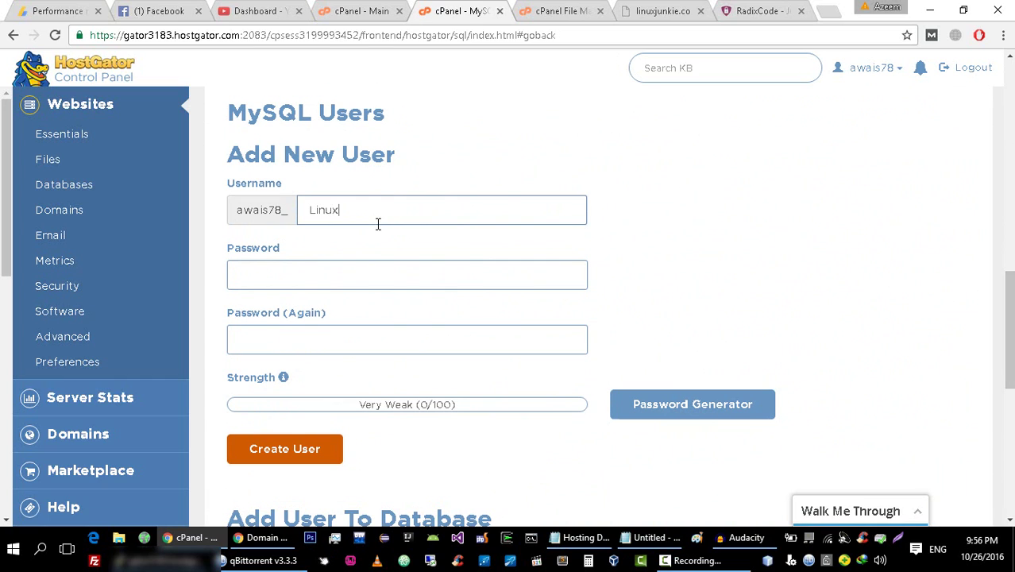
text(Jun)
click(279, 271)
text(••••••)
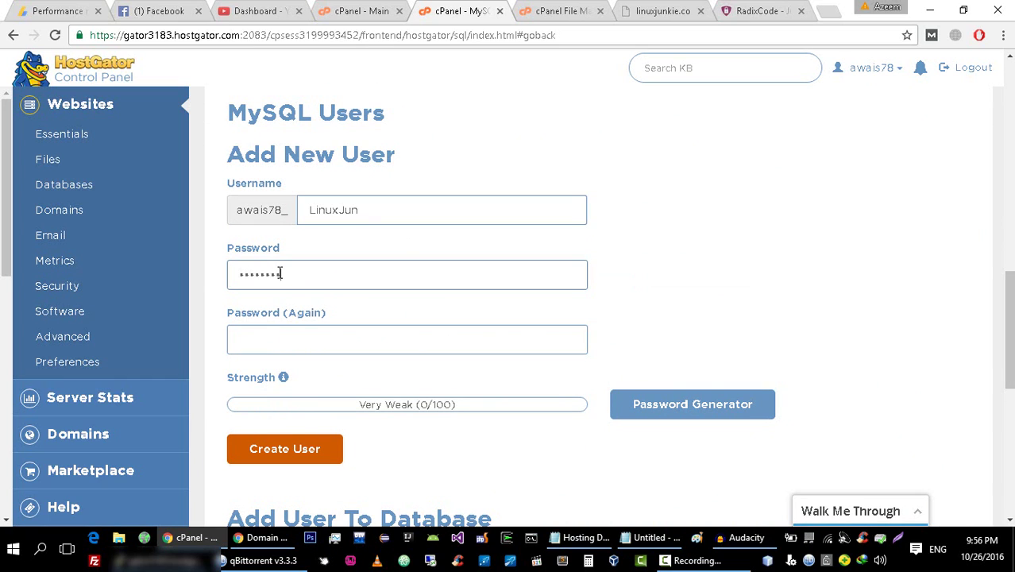
key(Tab)
text(•••••)
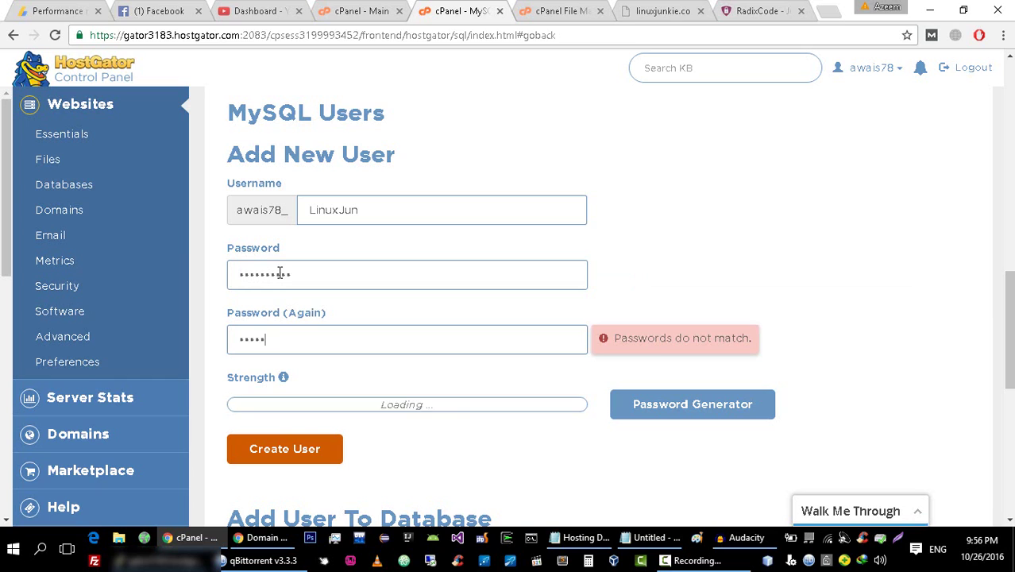
text(•••••)
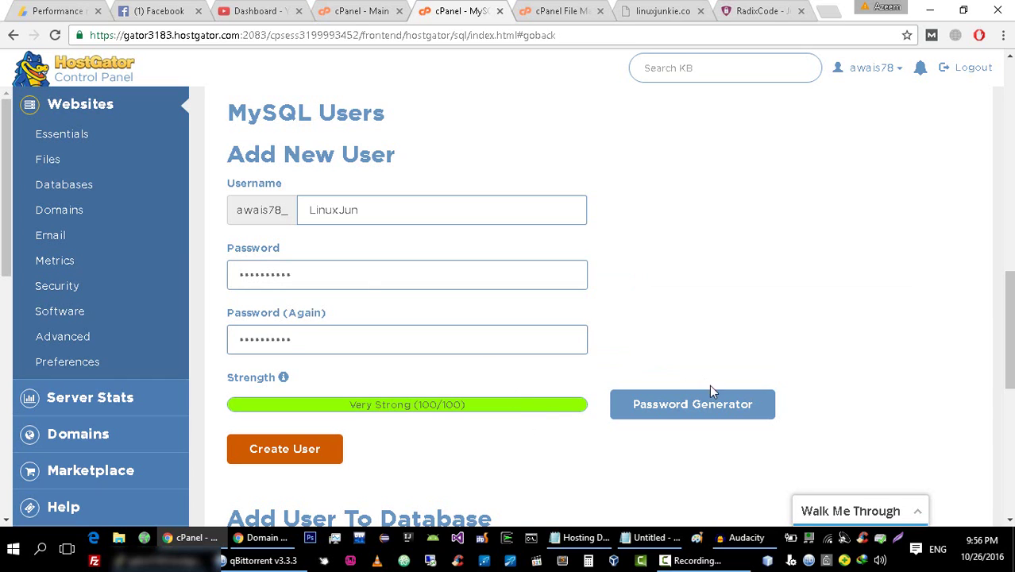
click(274, 450)
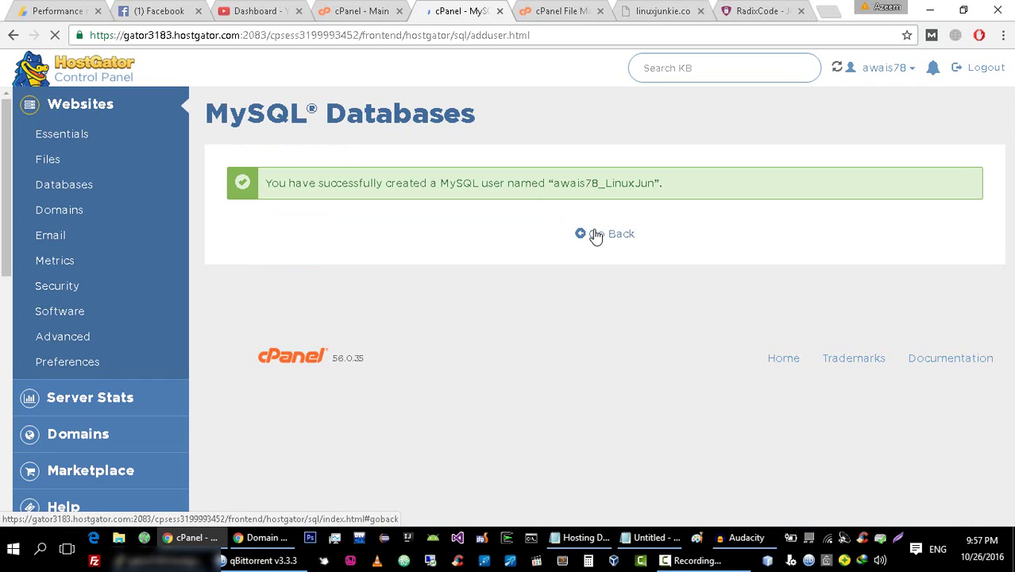
Add the LinuxJun user to the linuxJunkie database with ALL PRIVILEGES.
click(597, 235)
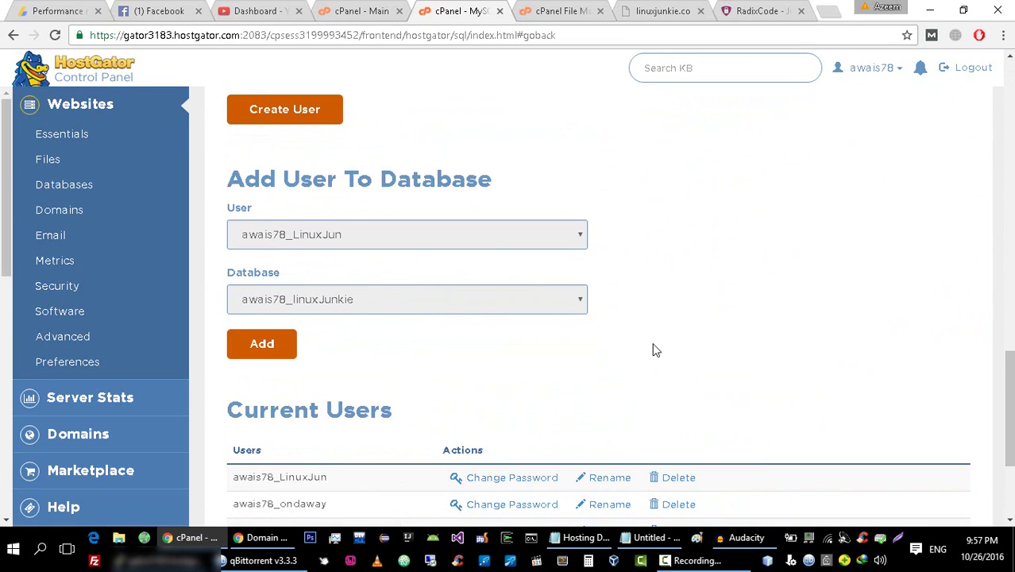
click(429, 234)
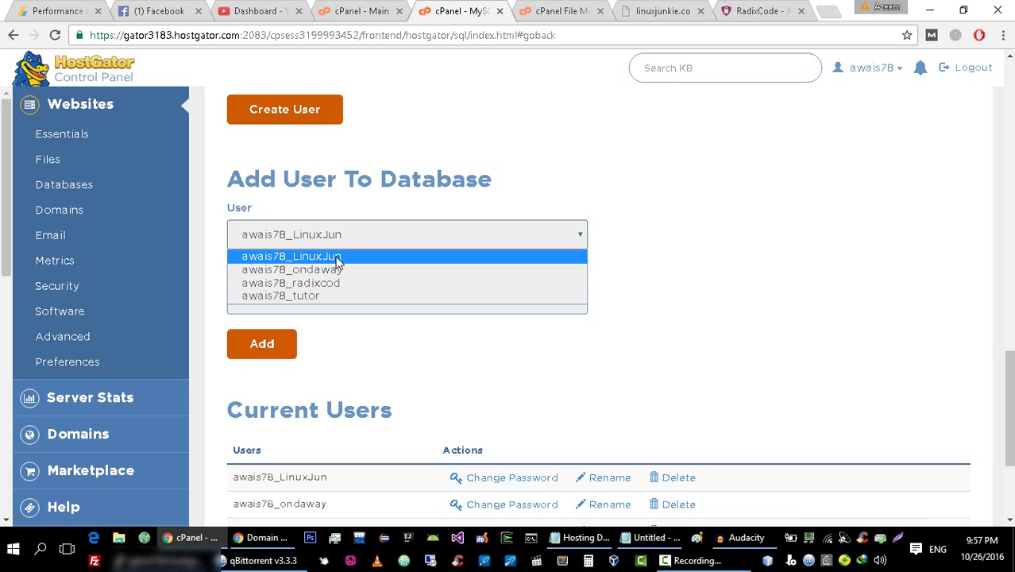
click(340, 257)
click(376, 307)
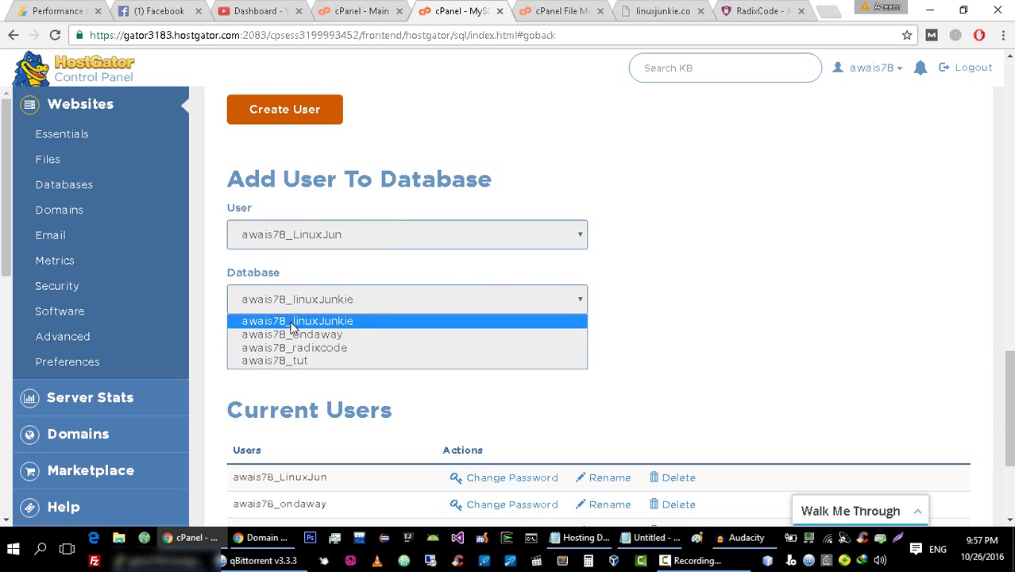
click(349, 322)
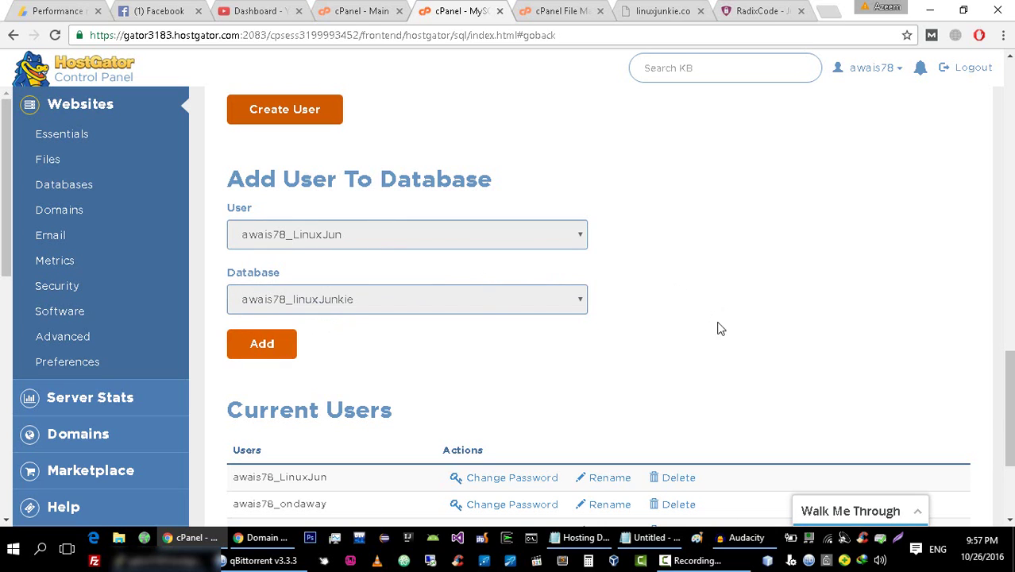
click(276, 346)
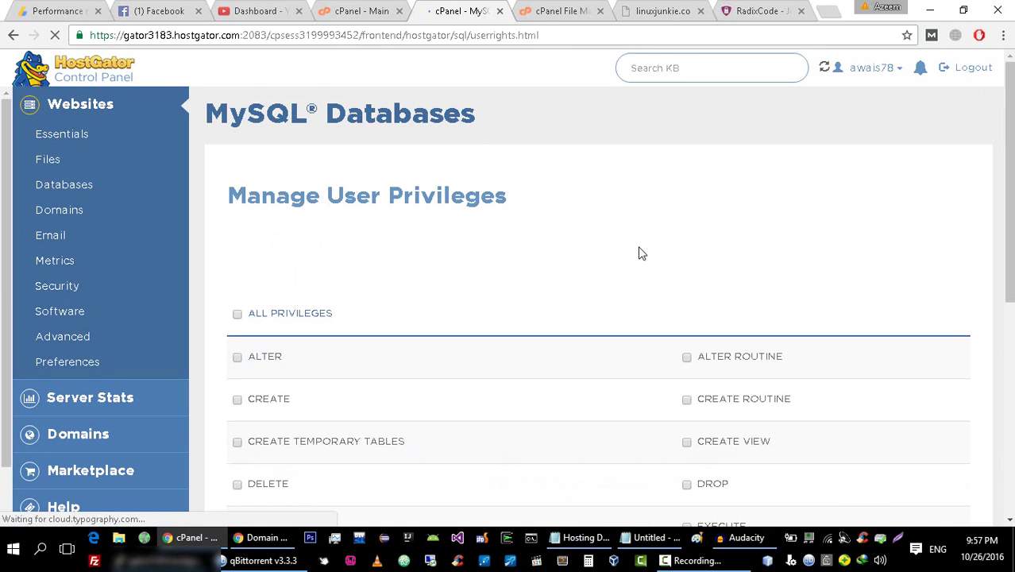
click(238, 313)
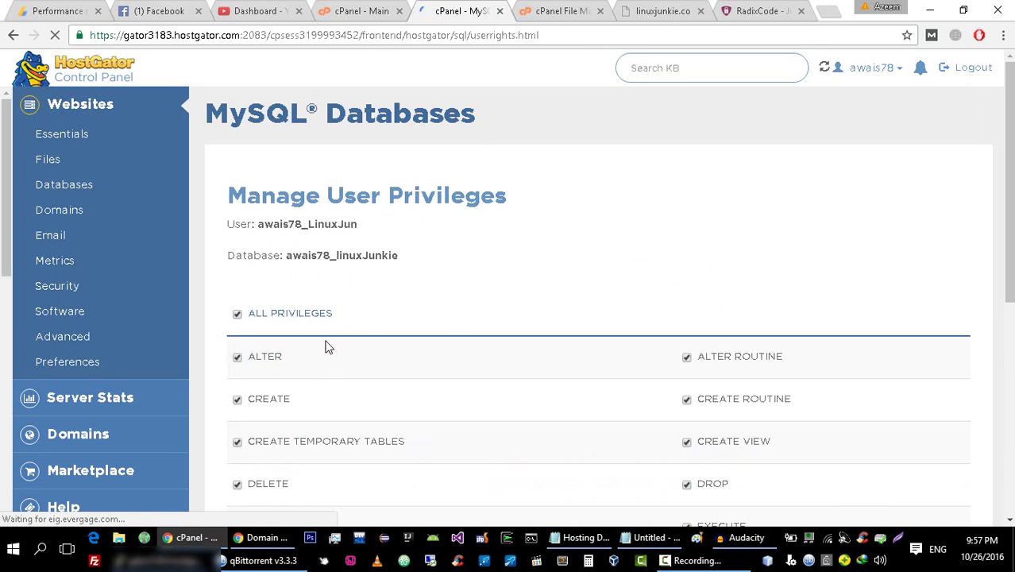
drag(1012, 193, 1009, 405)
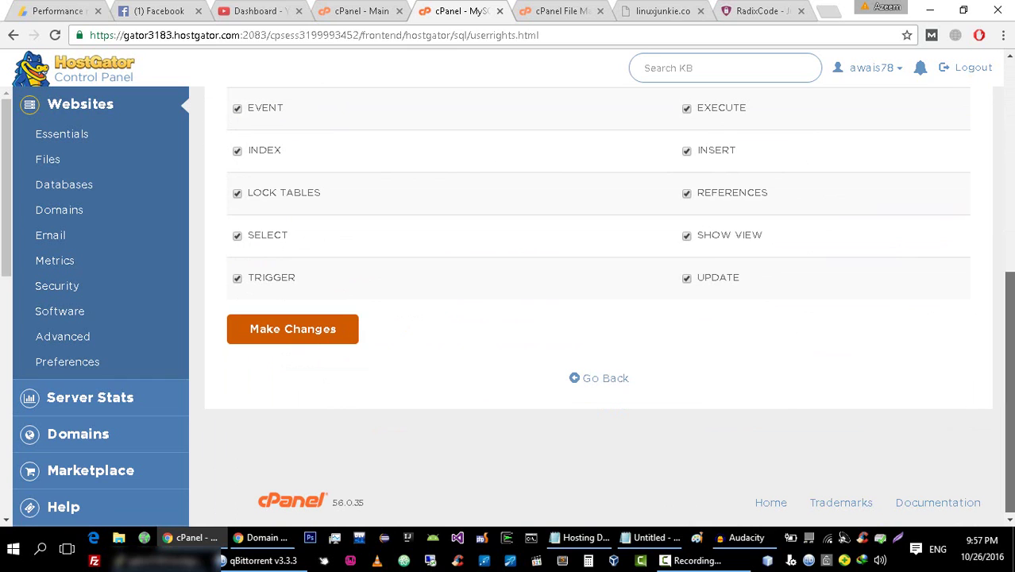
click(272, 344)
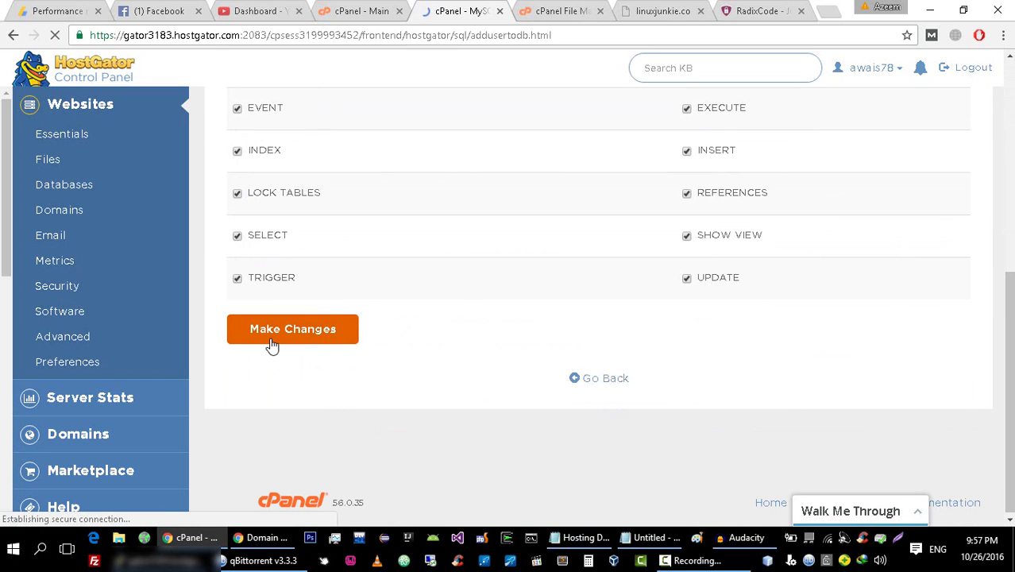
Paste the privileges confirmation message into Notepad, then return to MySQL Databases.
drag(887, 232, 584, 233)
key(ctrl+c)
click(651, 538)
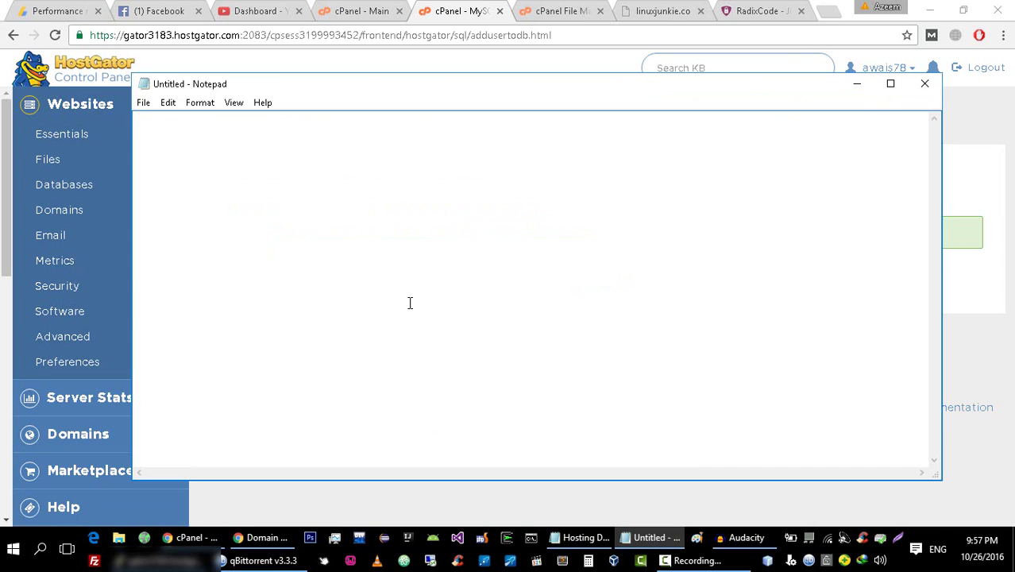
key(ctrl+v)
click(449, 6)
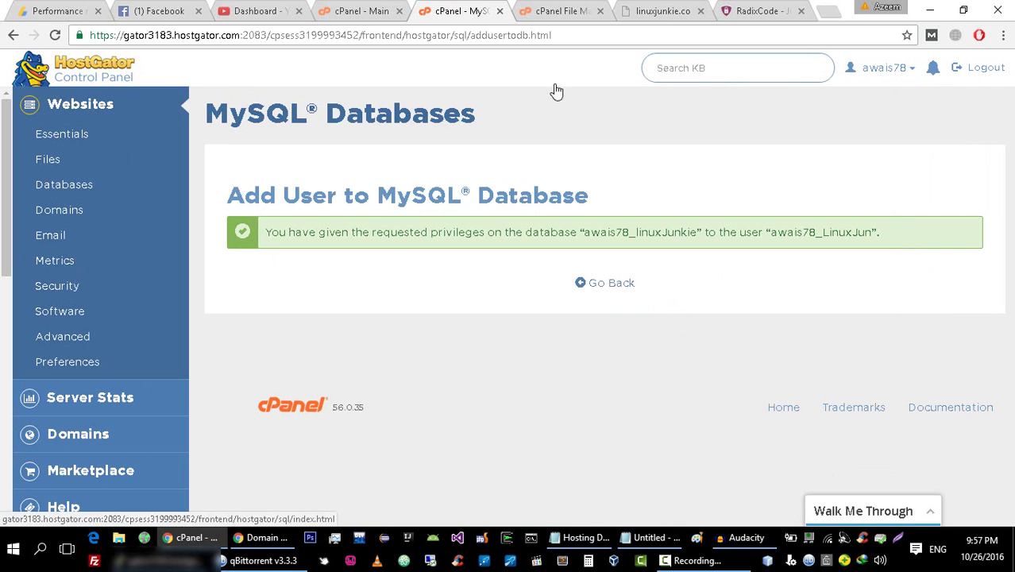
click(599, 281)
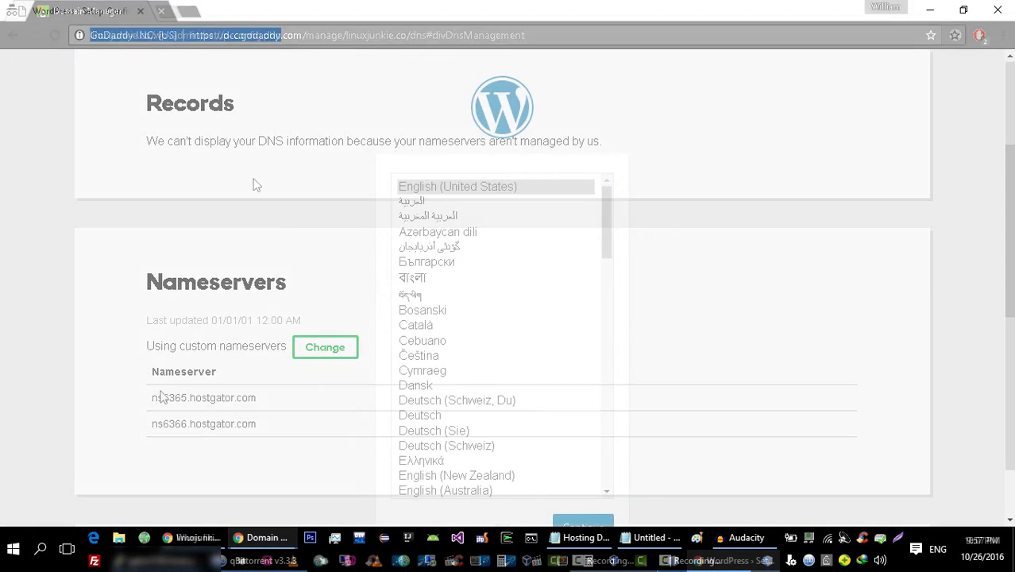
Load linuxjunkie.co by removing the setup path from the address.
click(193, 35)
drag(150, 35, 412, 40)
key(BackSpace)
key(Return)
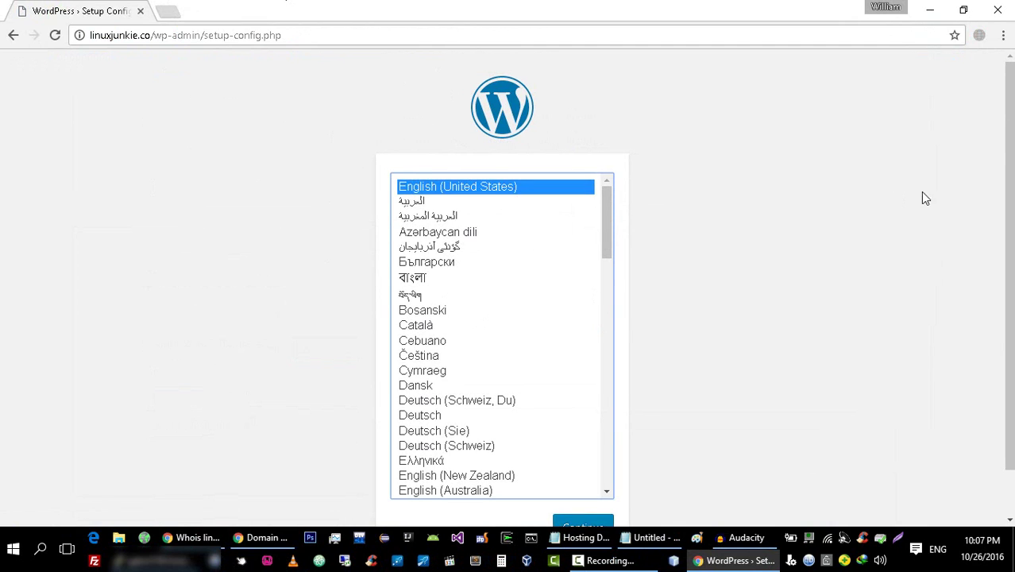
Continue with English (United States) to the welcome page listing required database details.
scroll(874, 262, down, 1)
drag(608, 170, 590, 147)
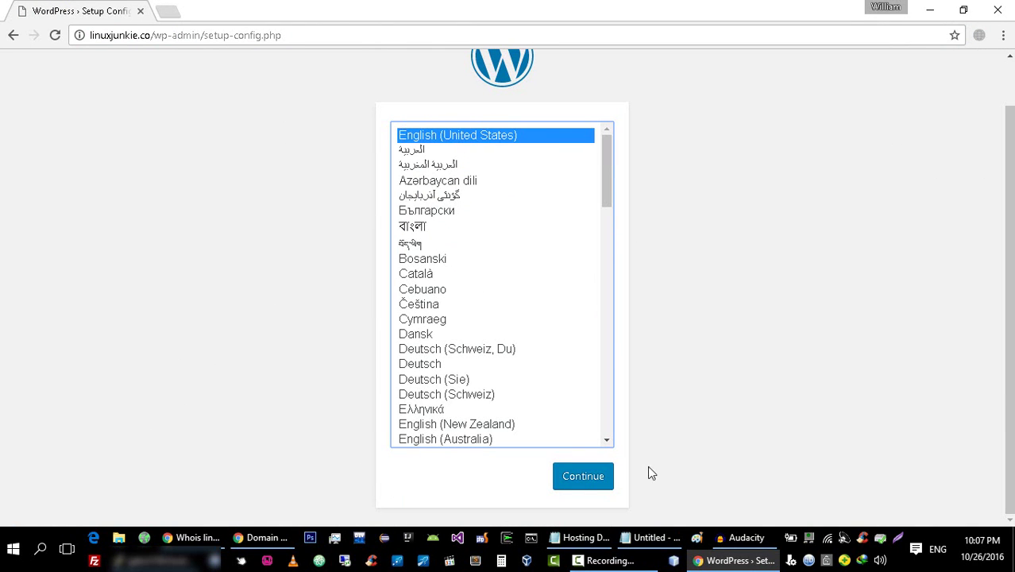
click(601, 484)
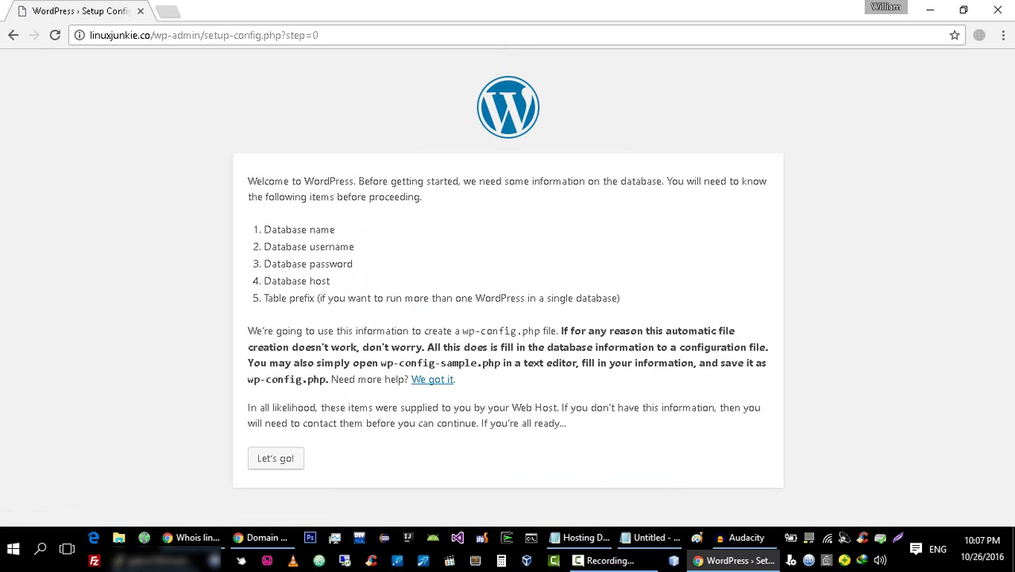
drag(248, 196, 621, 299)
click(388, 287)
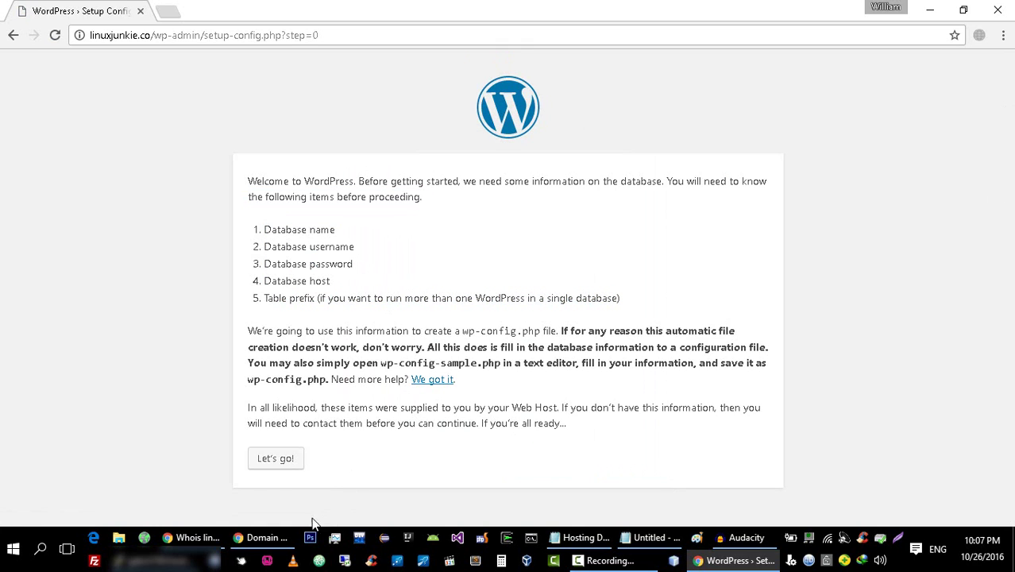
Replace the default Database Name with linuxJunkie copied from Notepad.
click(272, 461)
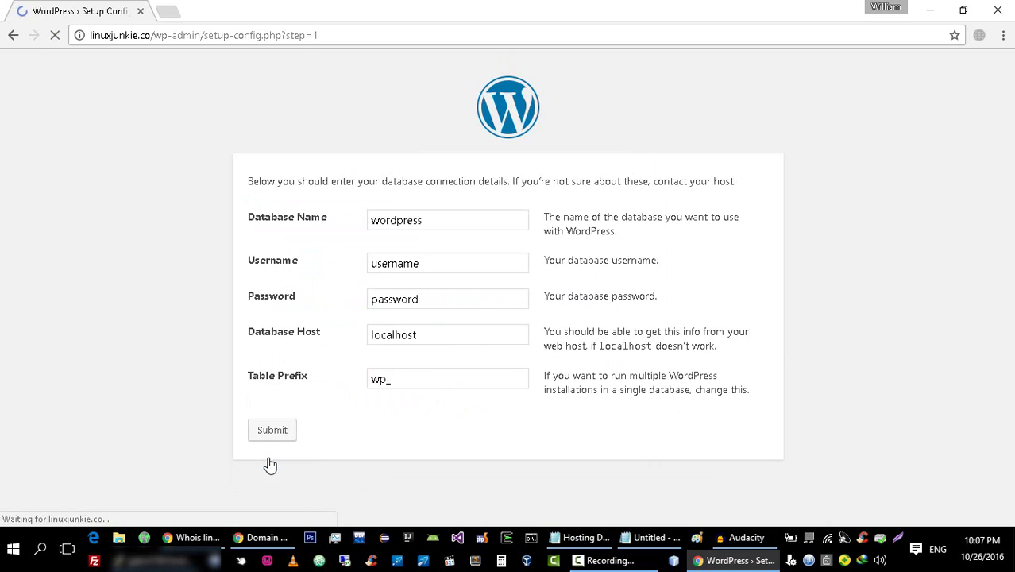
click(440, 225)
key(ctrl+a)
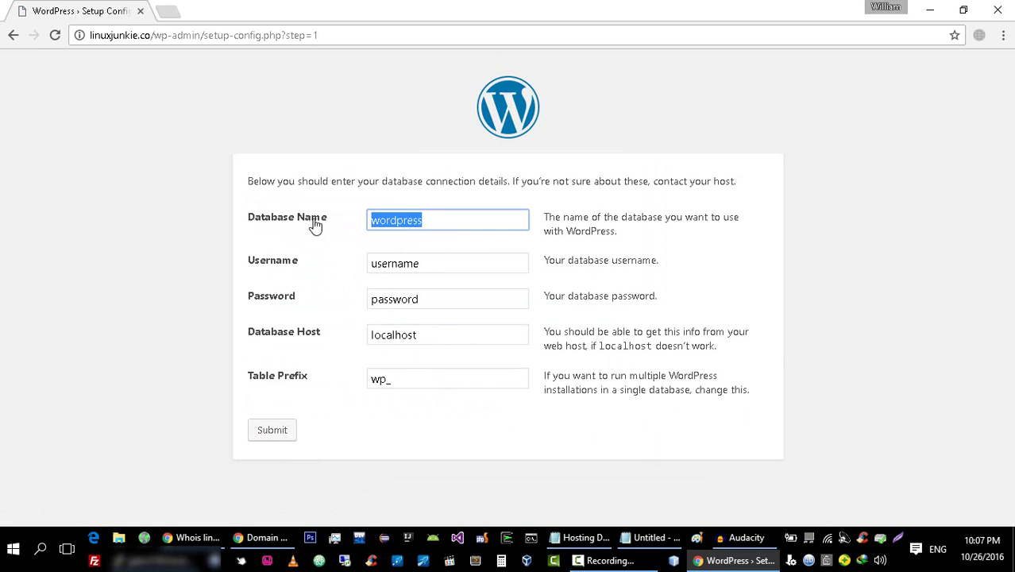
click(656, 538)
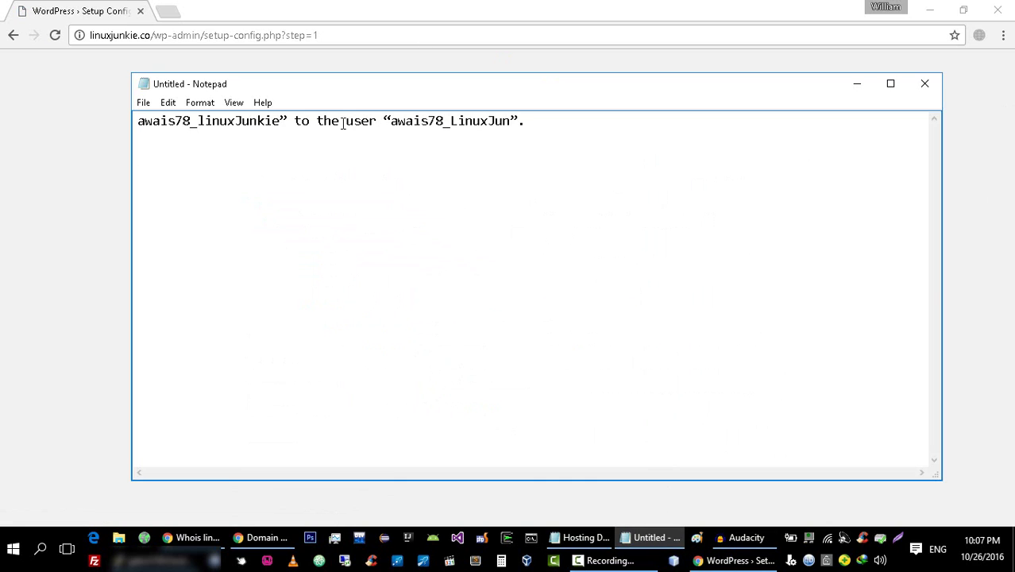
drag(280, 122, 129, 113)
key(ctrl+c)
click(117, 119)
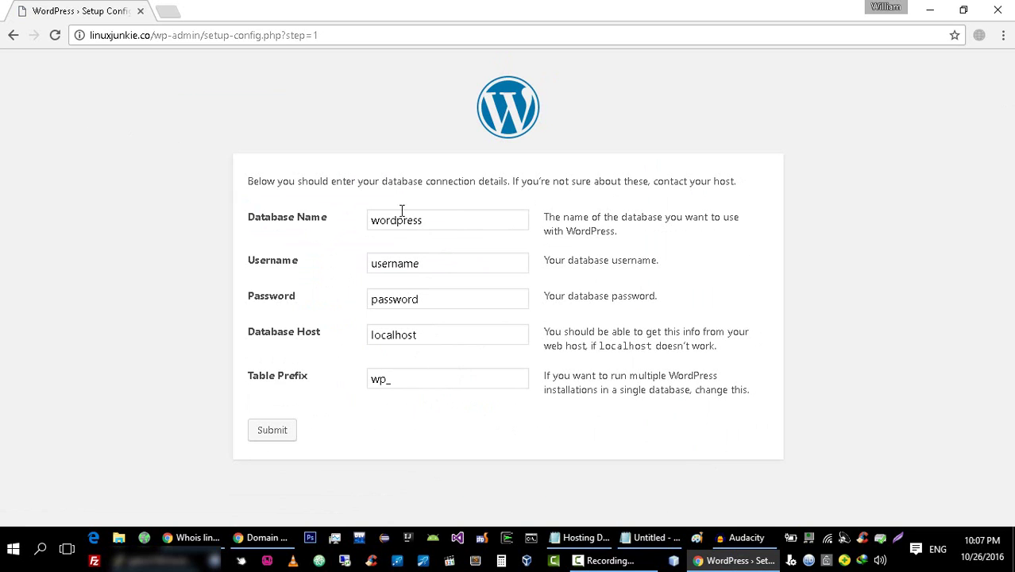
double_click(431, 209)
key(ctrl+v)
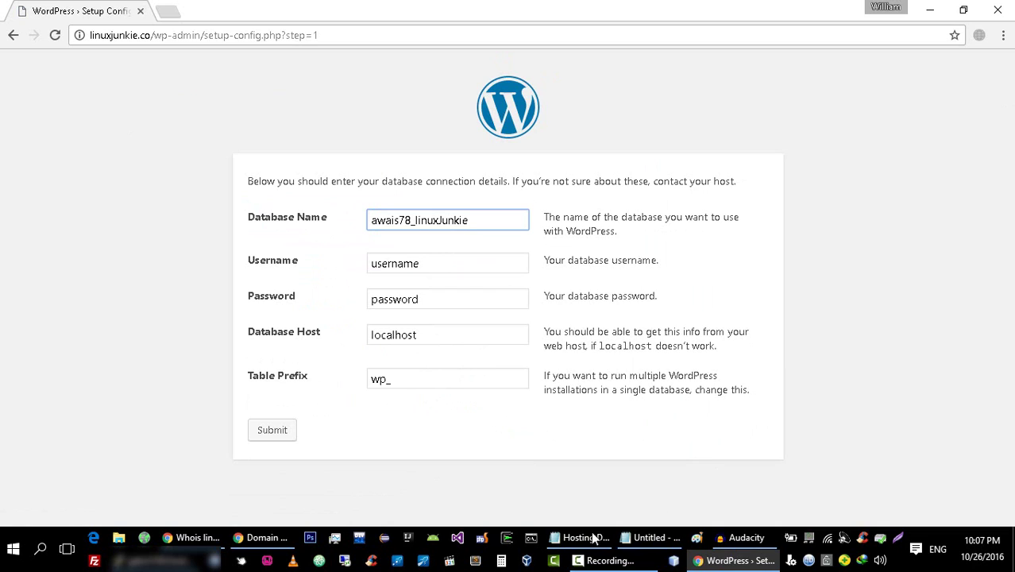
Paste the database user, enter its password, keep localhost, set prefix WPLJ_, and submit.
click(652, 537)
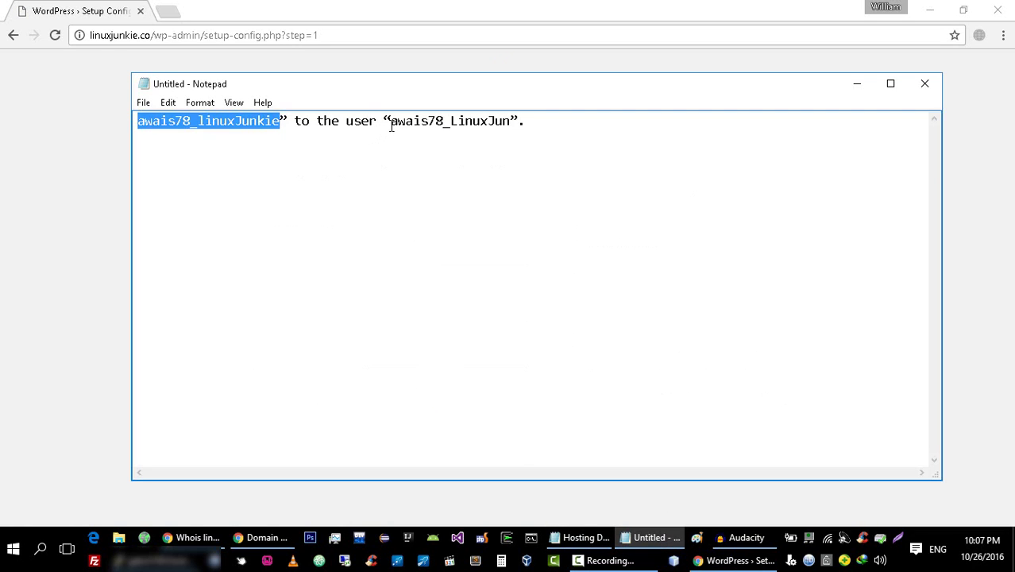
drag(391, 124, 511, 121)
key(ctrl+c)
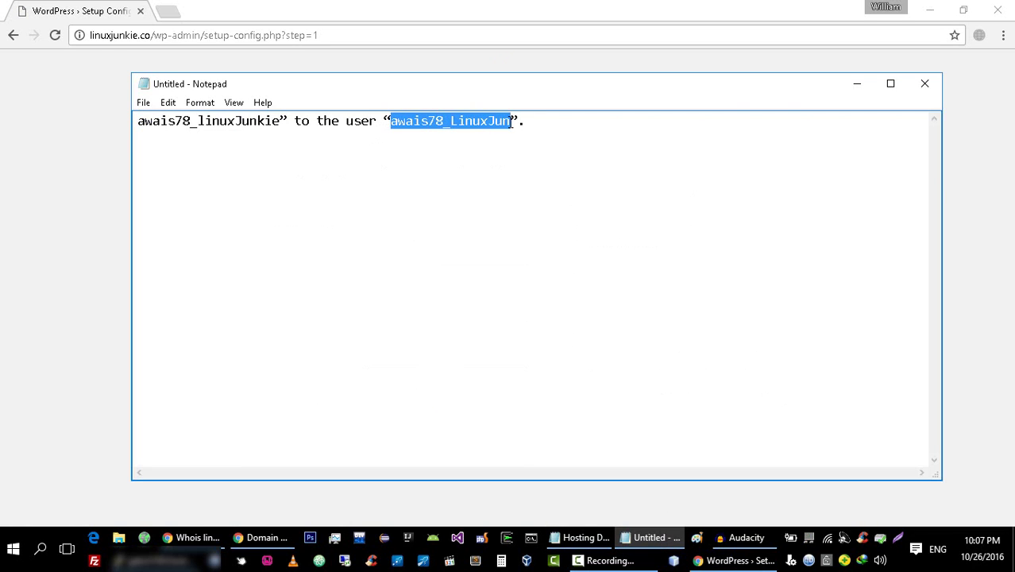
click(55, 159)
drag(443, 265, 333, 259)
key(ctrl+v)
key(Tab)
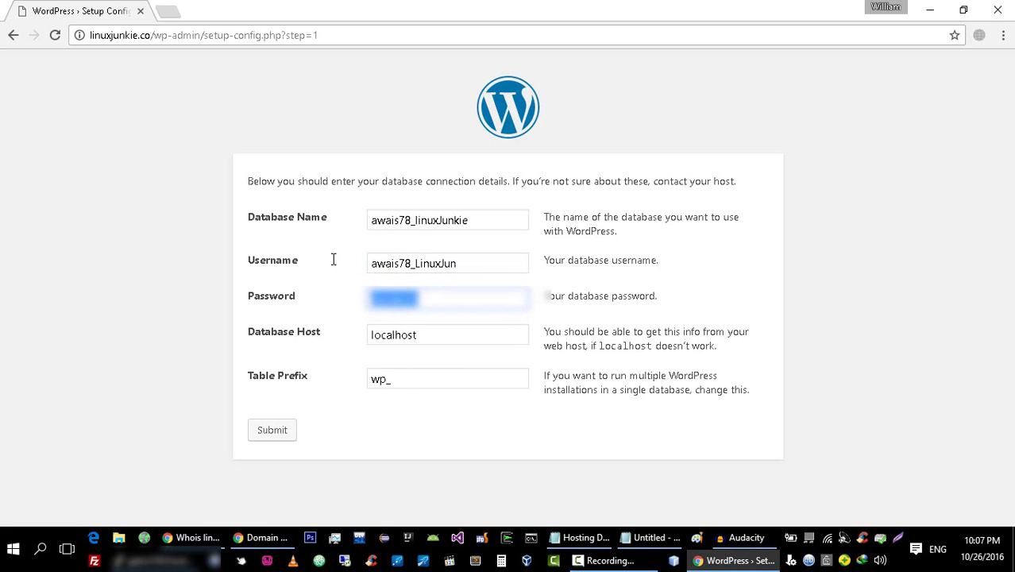
key(BackSpace)
text(a)
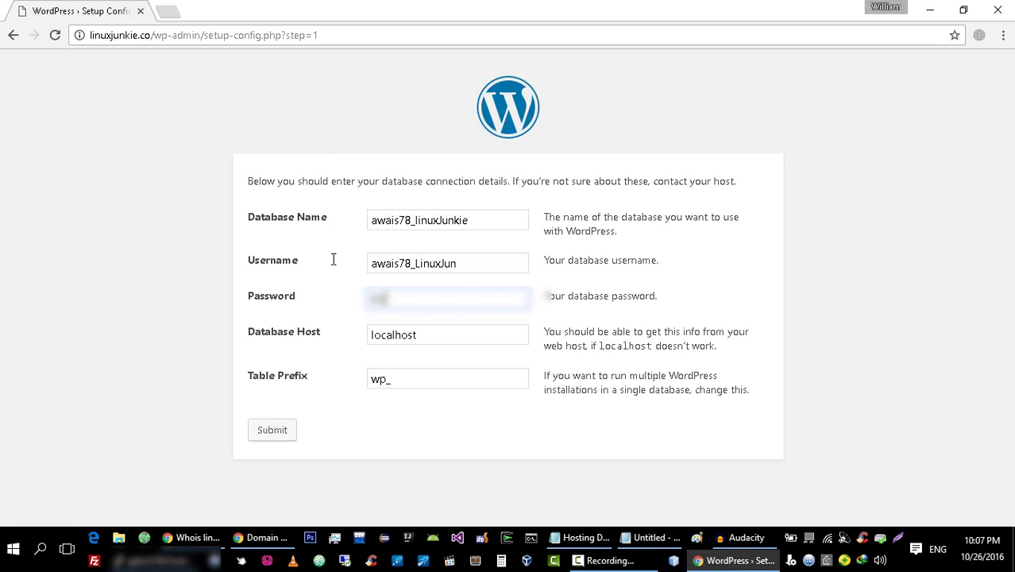
text(aaaaa)
key(Tab)
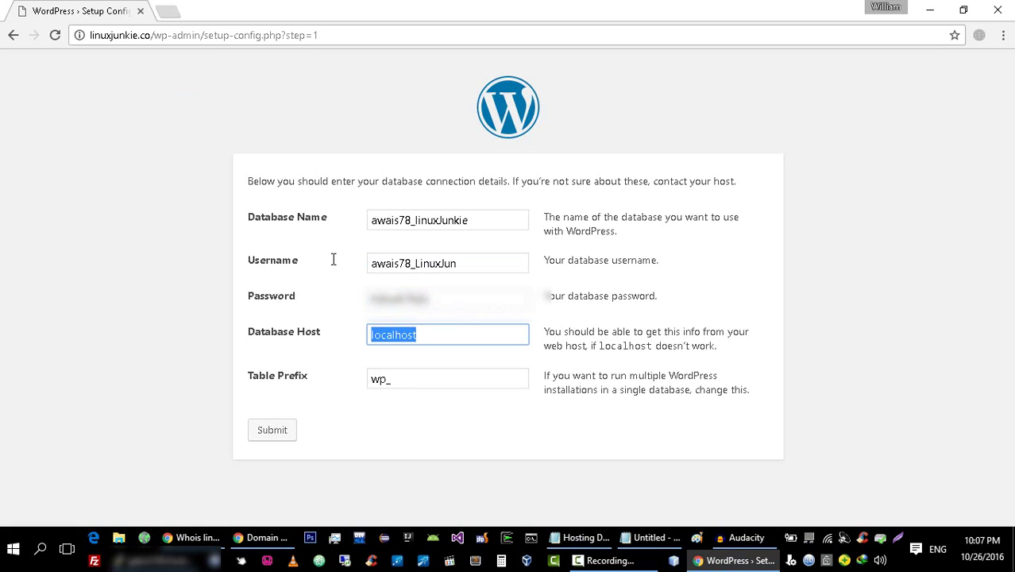
key(Tab)
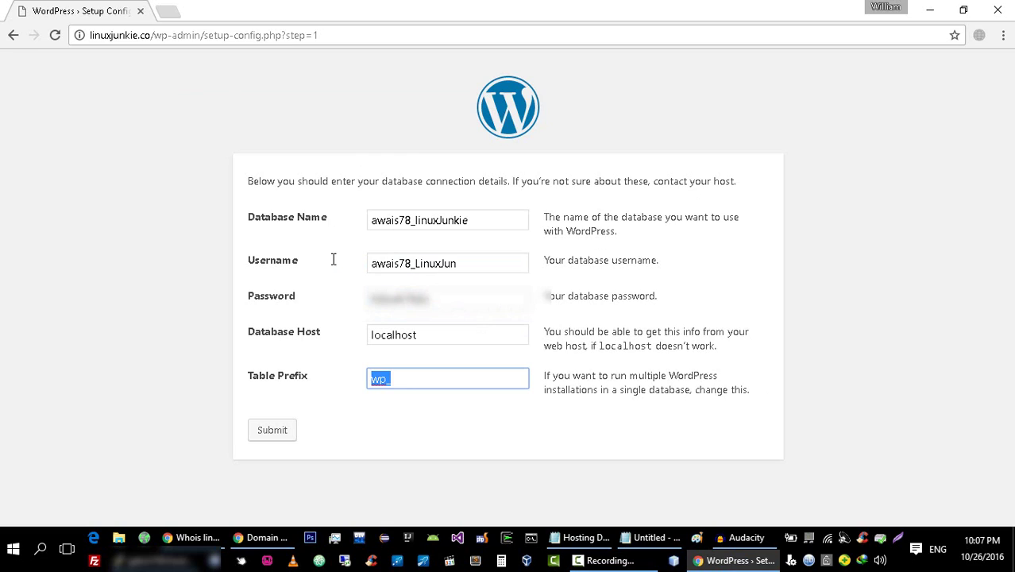
text(wpL_)
text(WPLJ_)
key(Return)
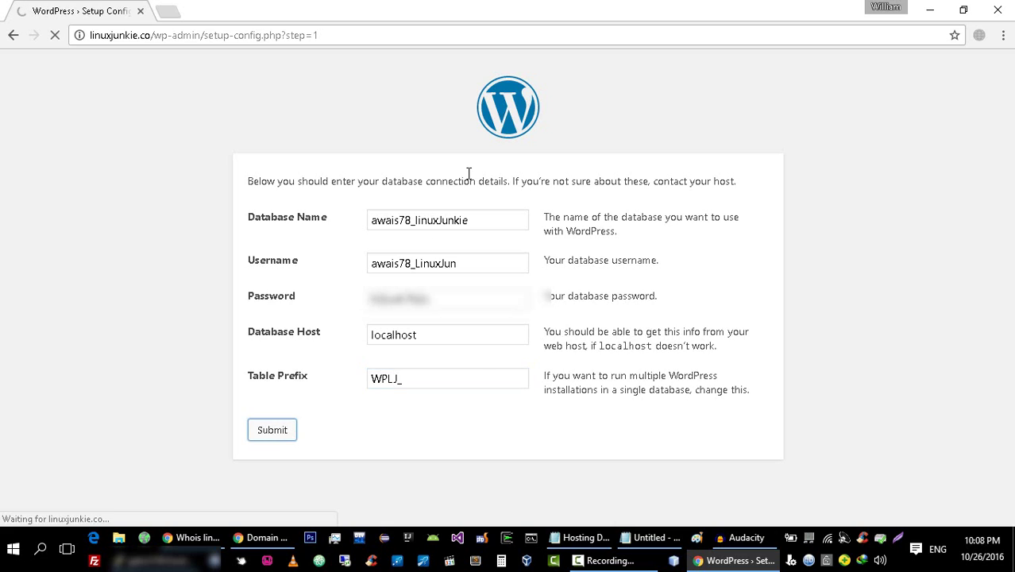
Start the install and enter site title Linux Junkie and the admin username.
click(301, 239)
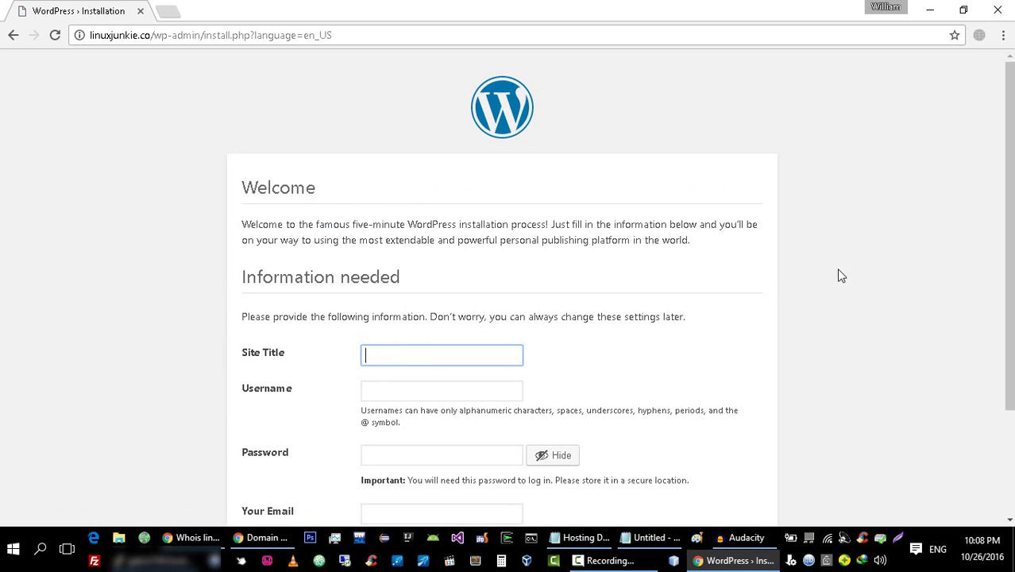
scroll(838, 274, down, 2)
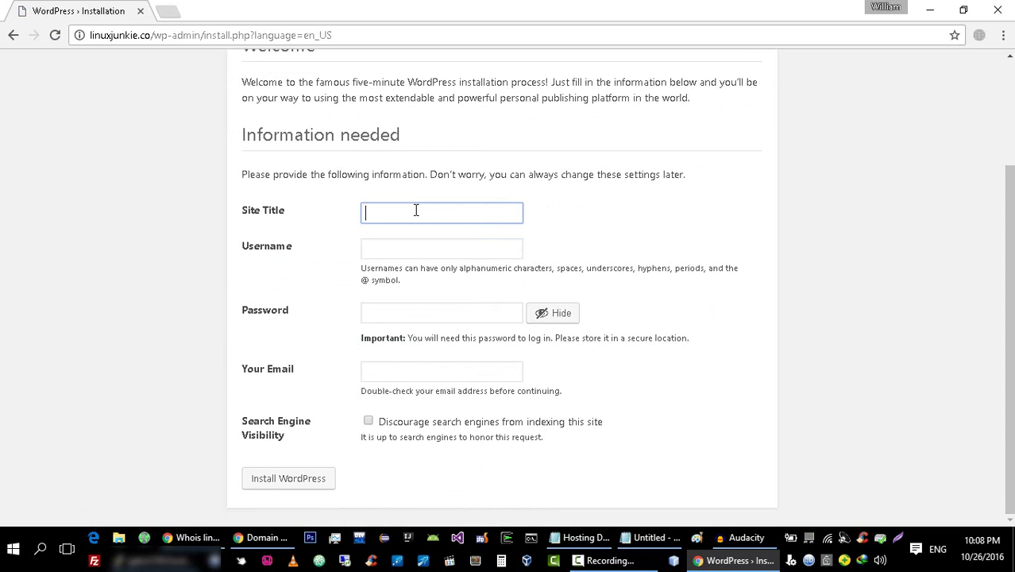
text(Linux Junkie)
key(Tab)
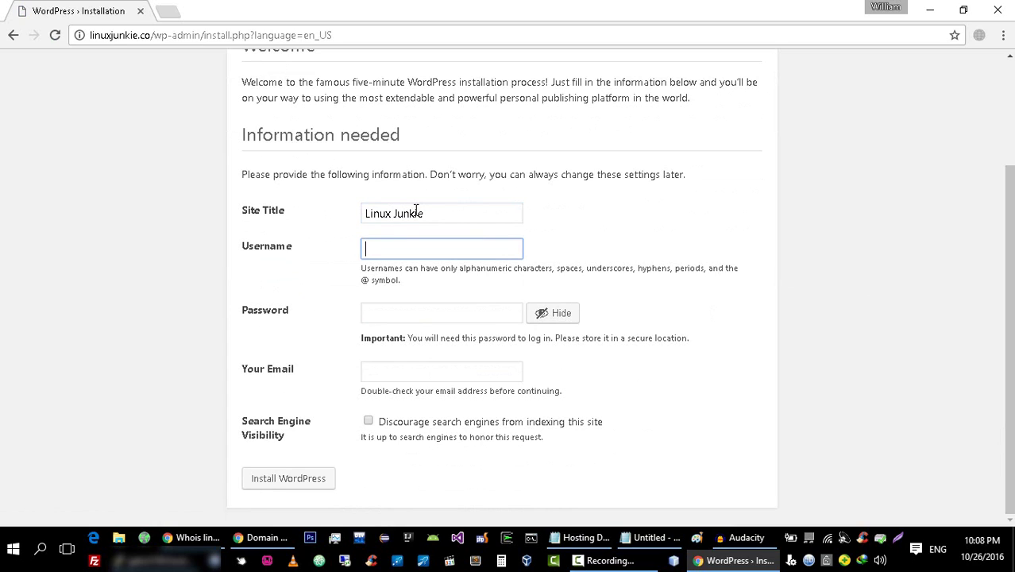
text(azeemtariq)
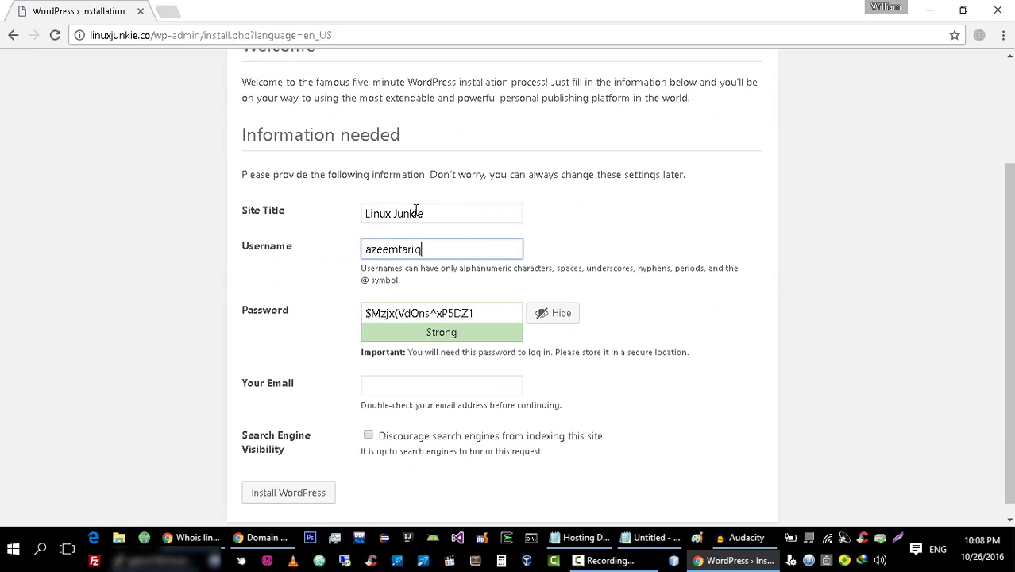
Replace the generated admin password with a custom strong password.
key(Tab)
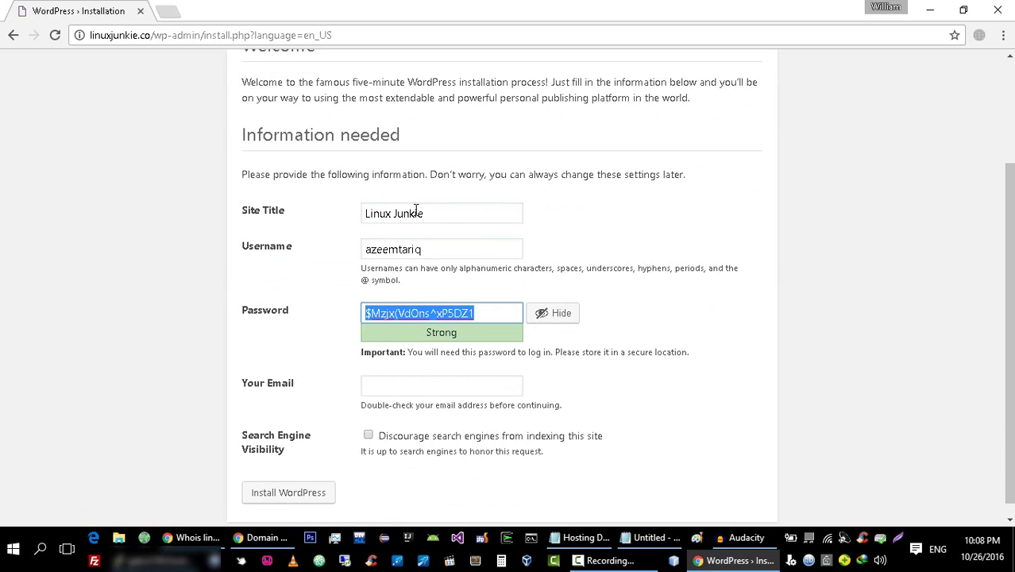
key(BackSpace)
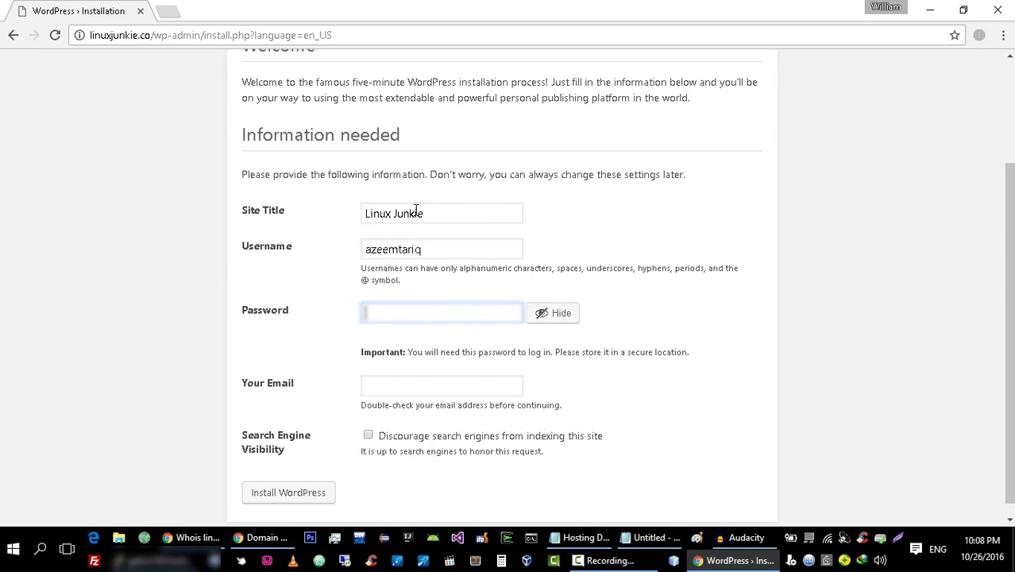
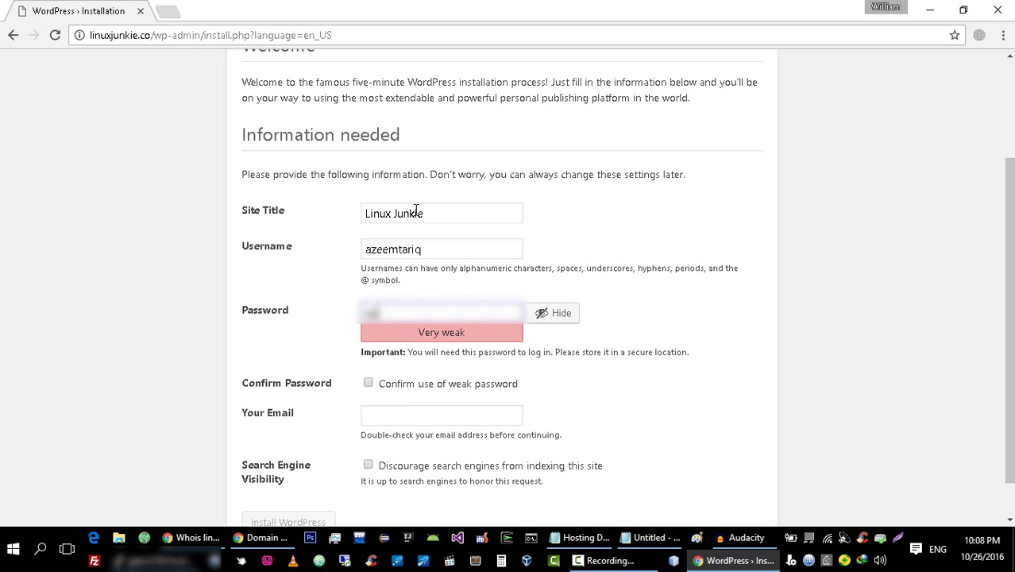
key(BackSpace)
key(BackSpace)
key(BackSpace)
key(BackSpace)
key(BackSpace)
key(BackSpace)
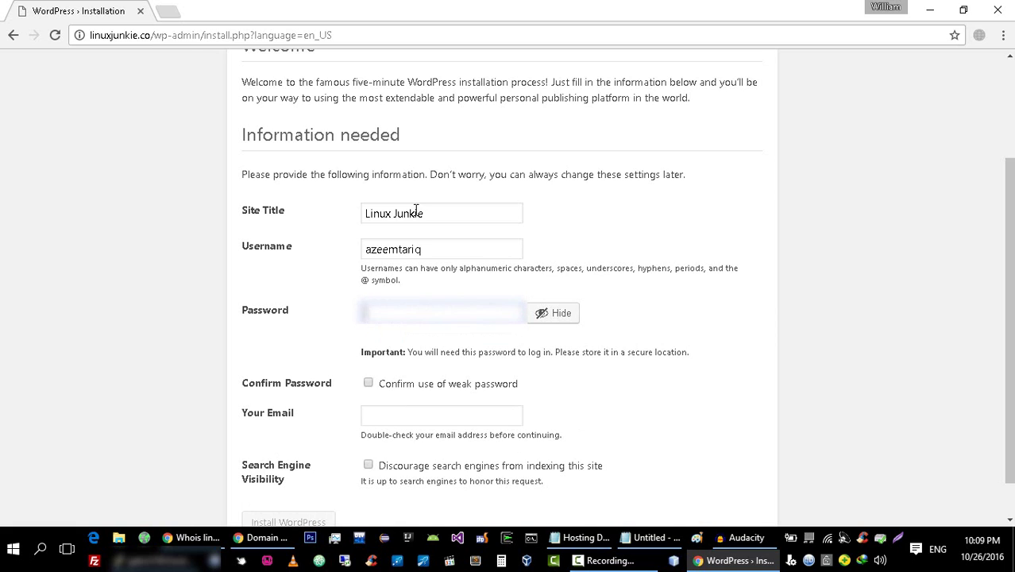
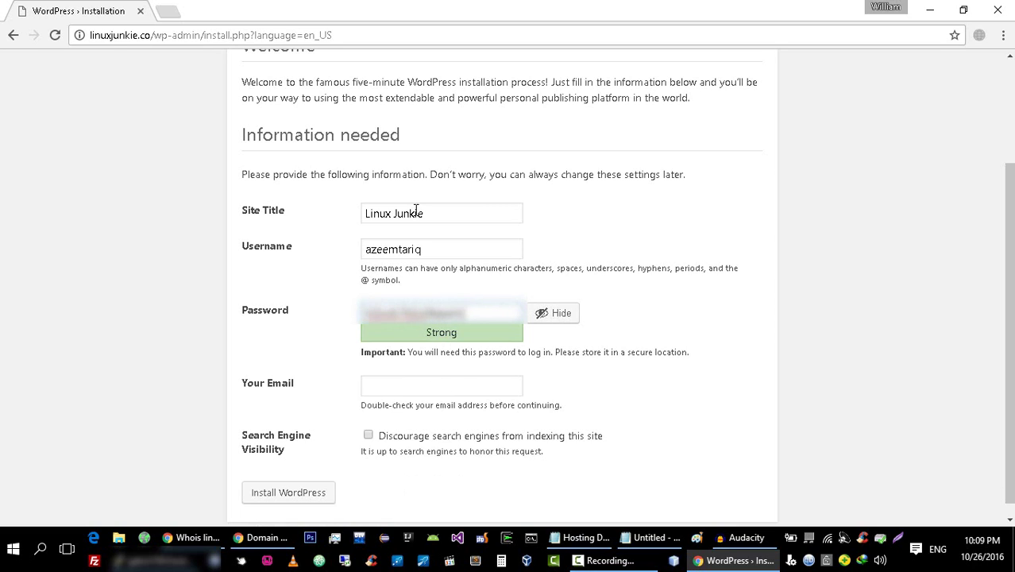
Enter the admin e-mail and tick 'Discourage search engines from indexing this site'.
key(Tab)
key(Tab)
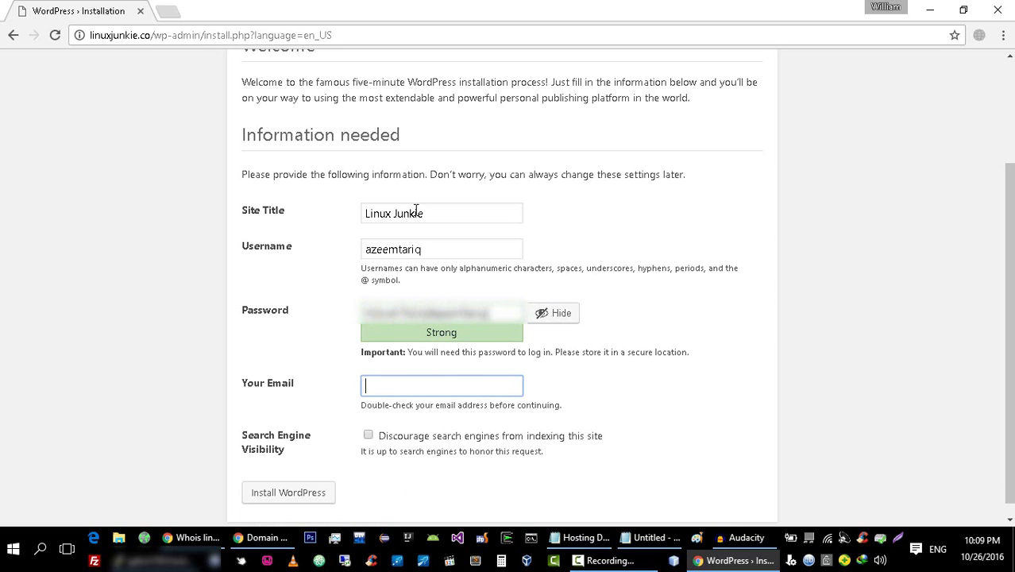
scroll(401, 317, down, 1)
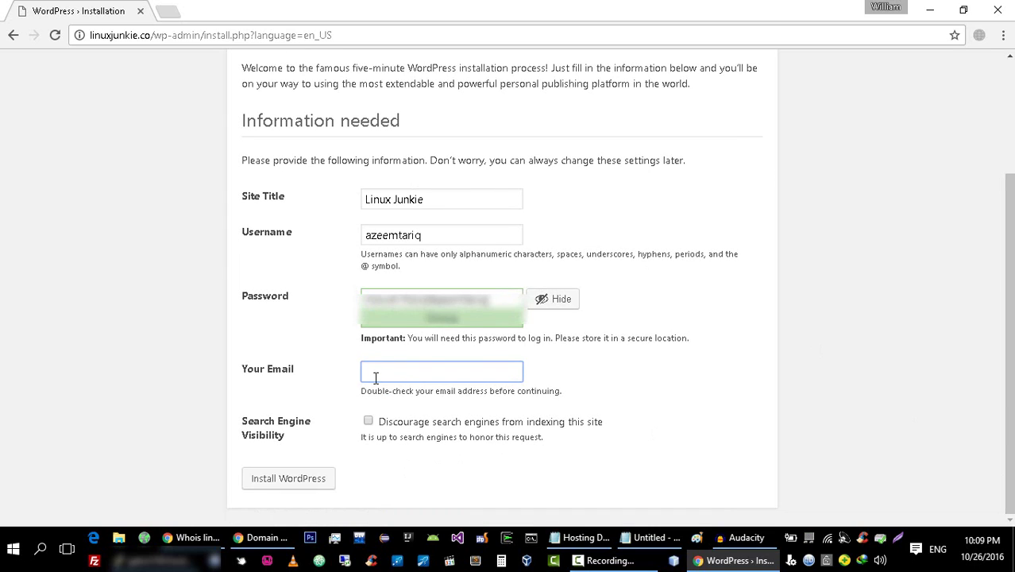
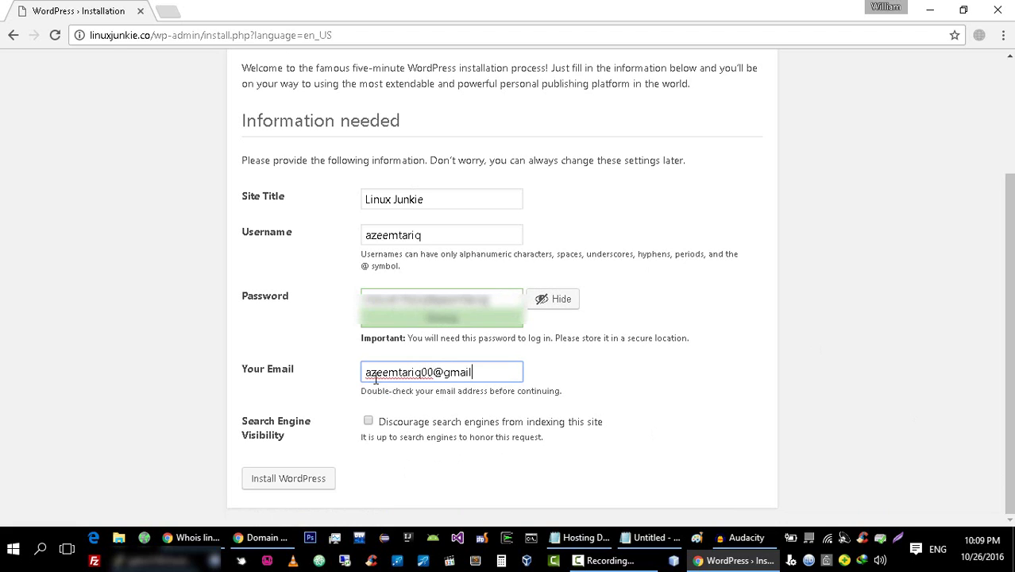
key(Tab)
click(368, 422)
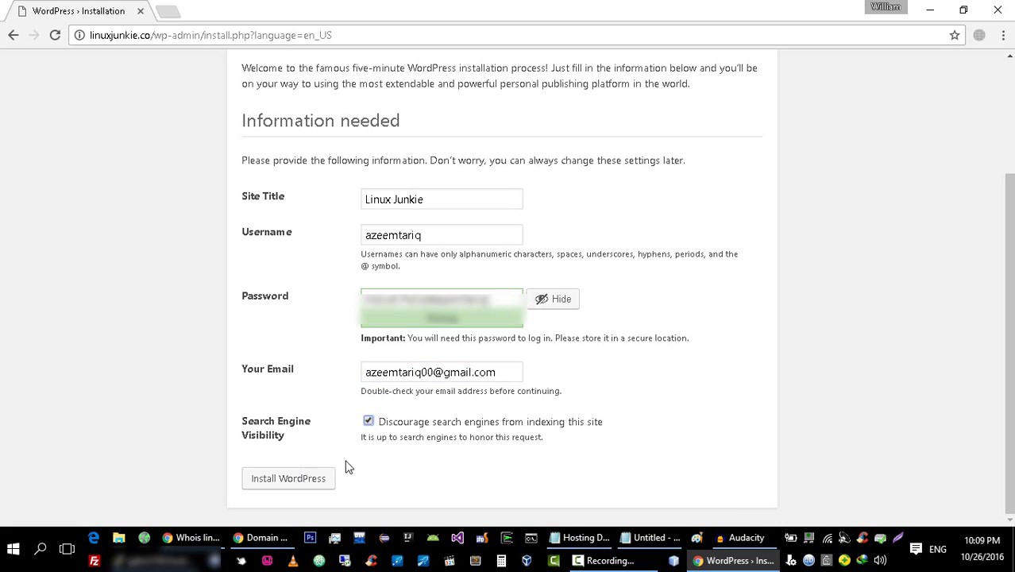
Install WordPress, then log in with the admin username and password, Remember Me ticked.
click(317, 469)
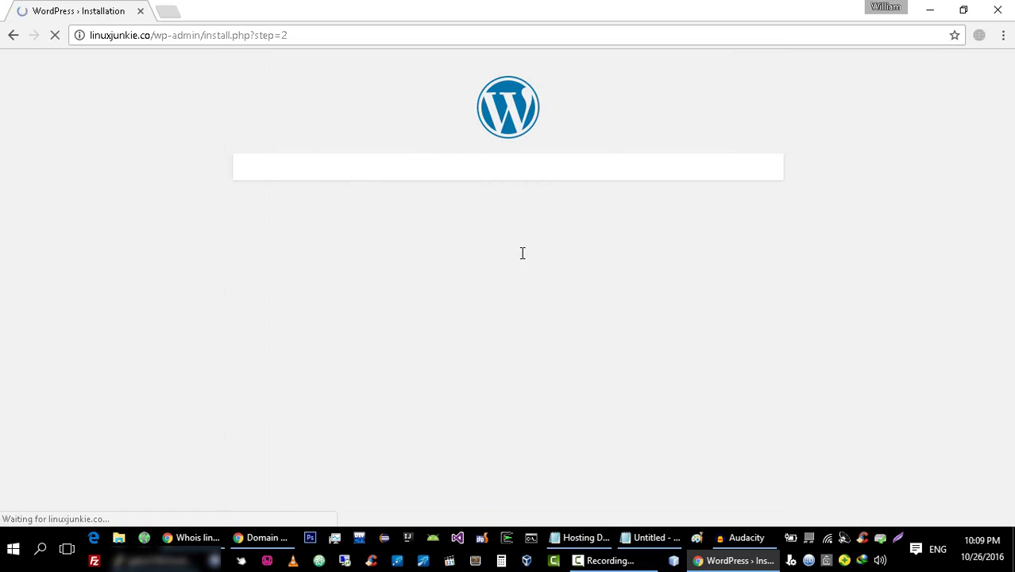
click(271, 351)
text(a)
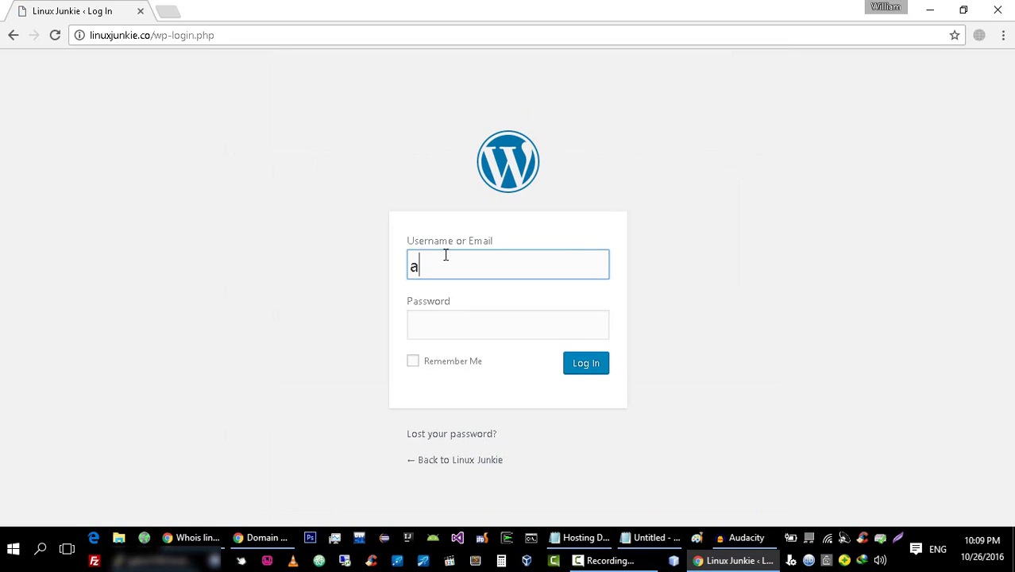
text(zeemtariq)
key(Tab)
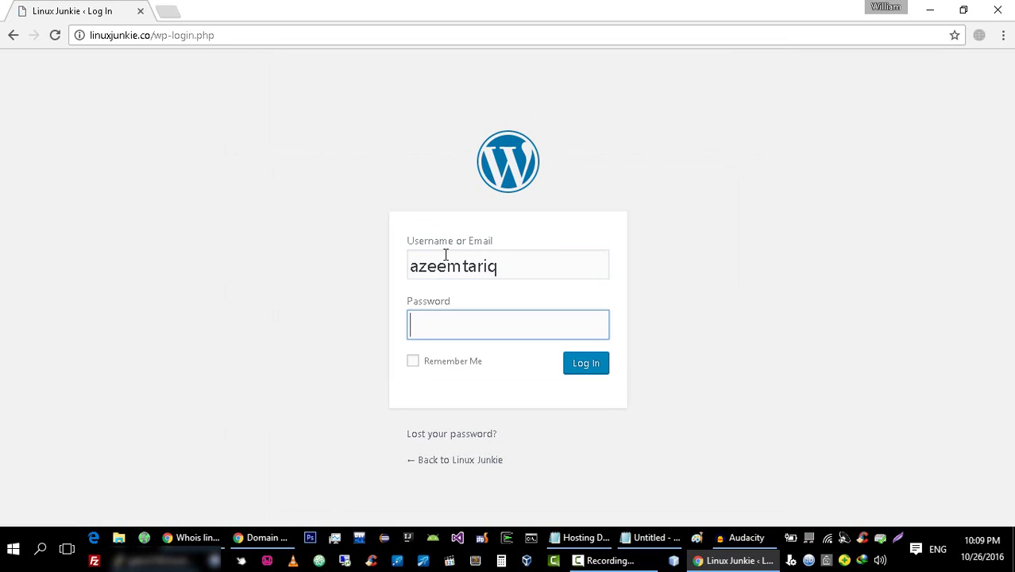
text(*********)
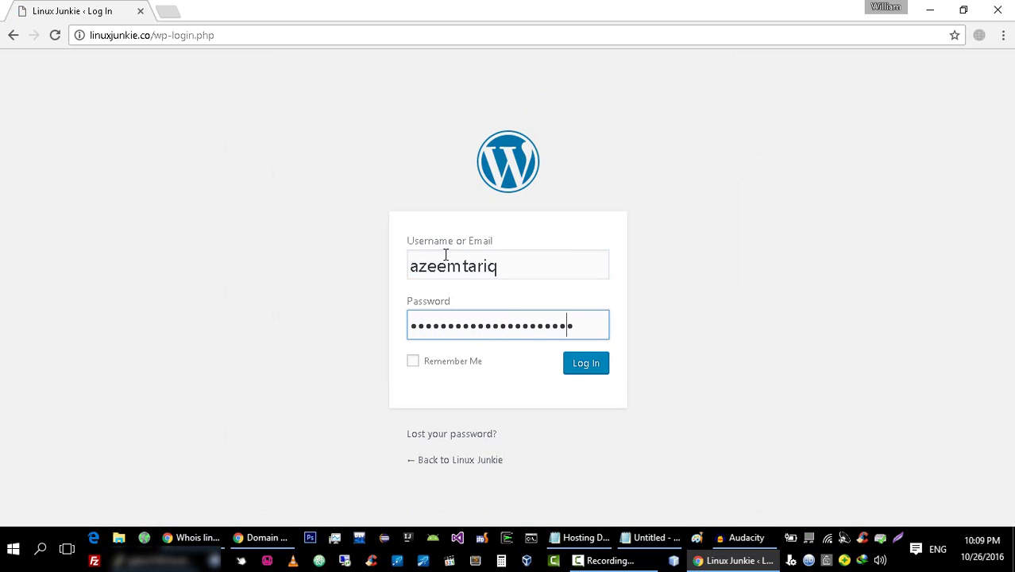
key(Tab)
key(space)
key(Tab)
key(Return)
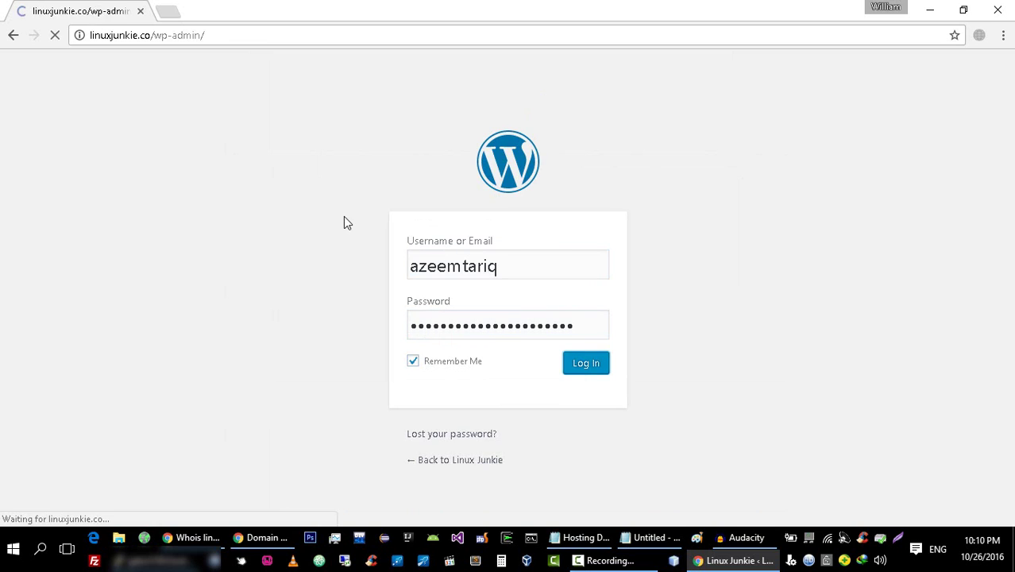
double_click(223, 35)
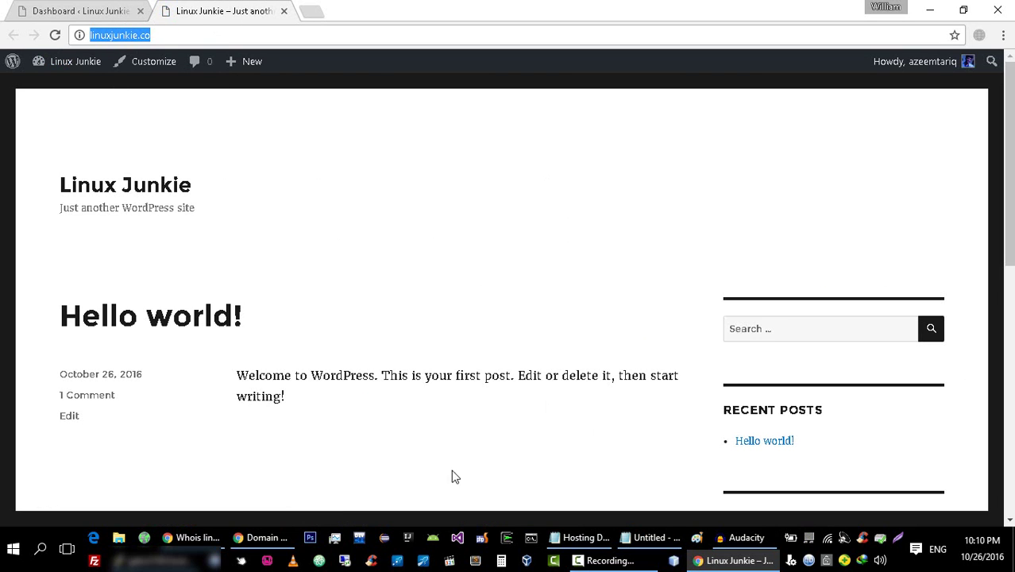
Go to Plugins > Add New and search the directory for 'cloudflare'.
click(92, 10)
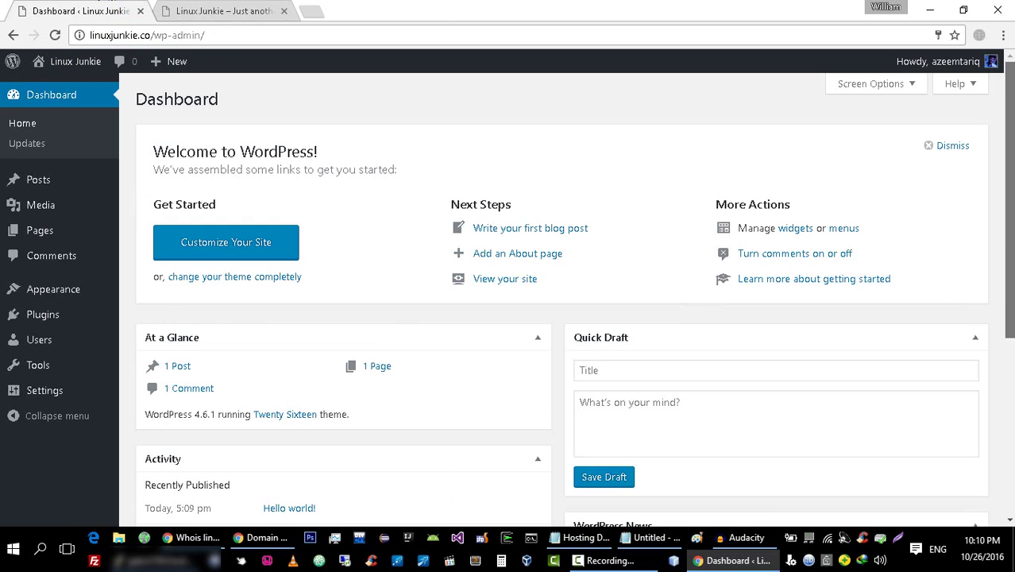
scroll(840, 163, down, 3)
scroll(840, 164, up, 2)
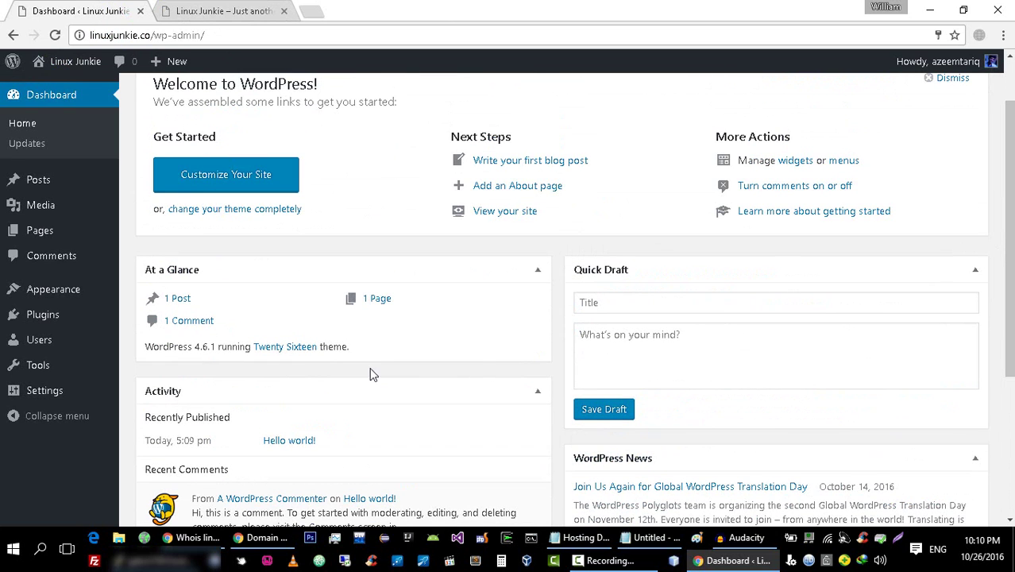
mouse_move(86, 288)
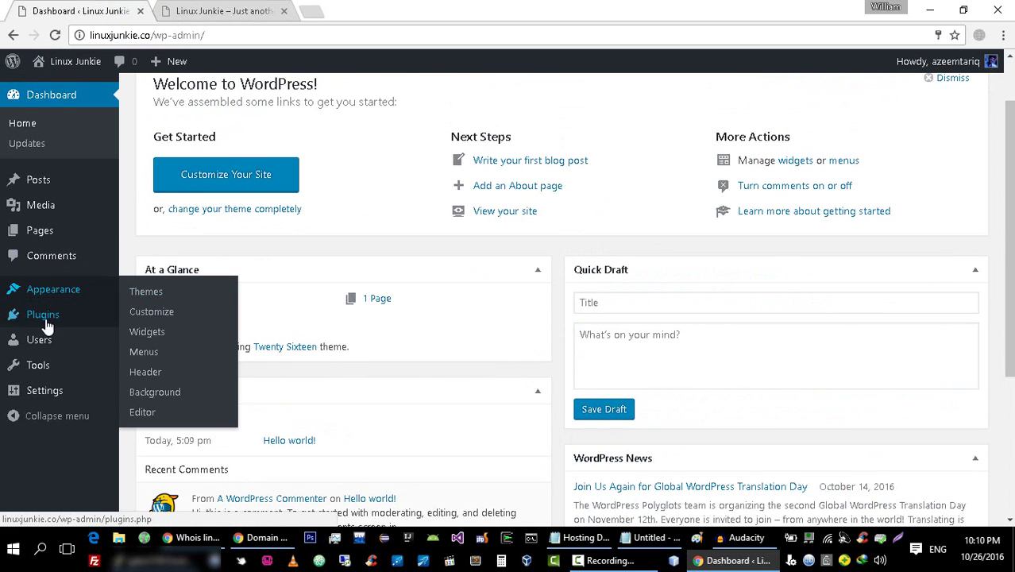
click(140, 336)
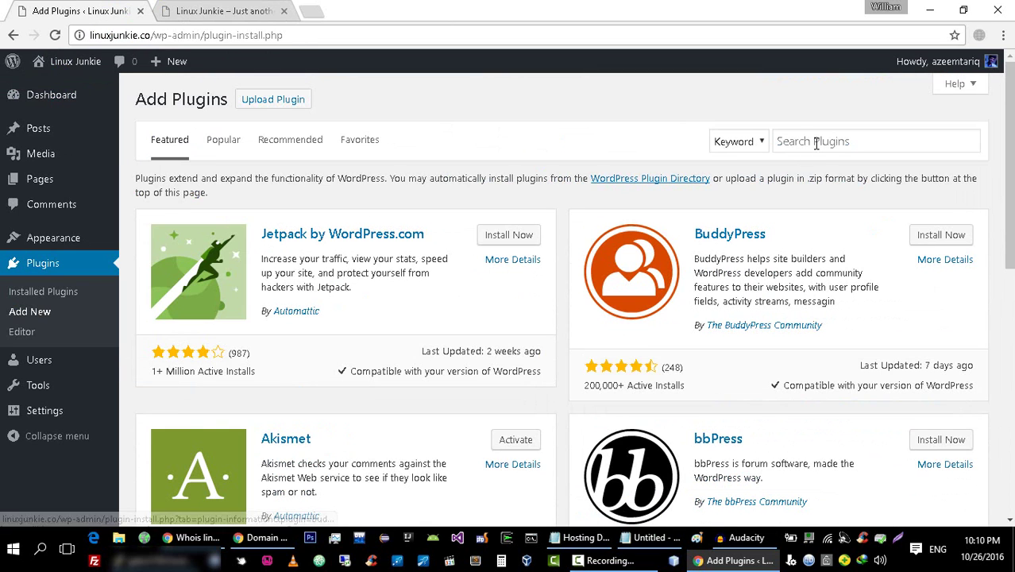
click(817, 143)
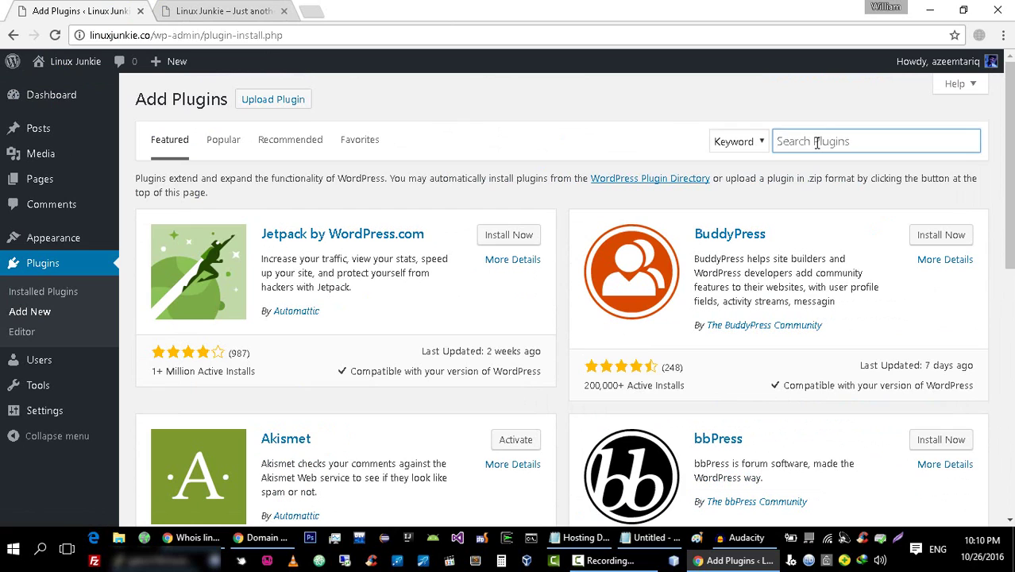
text(cloud)
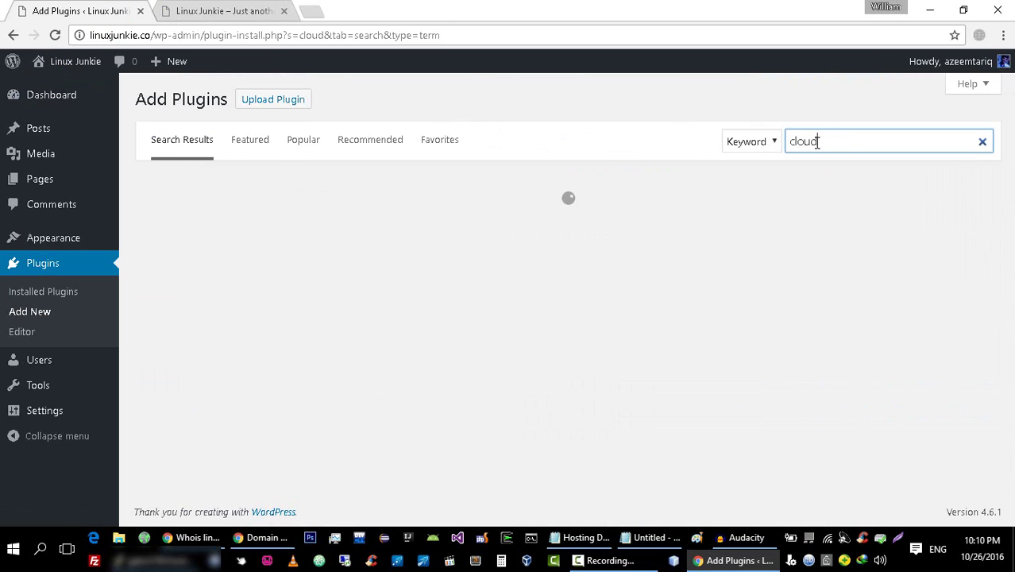
text(flar)
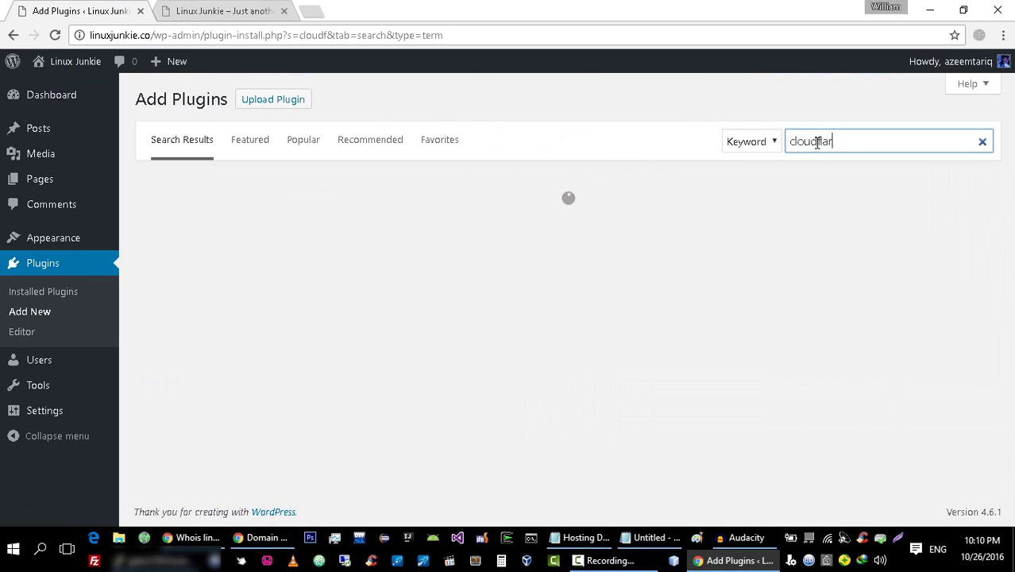
text(e)
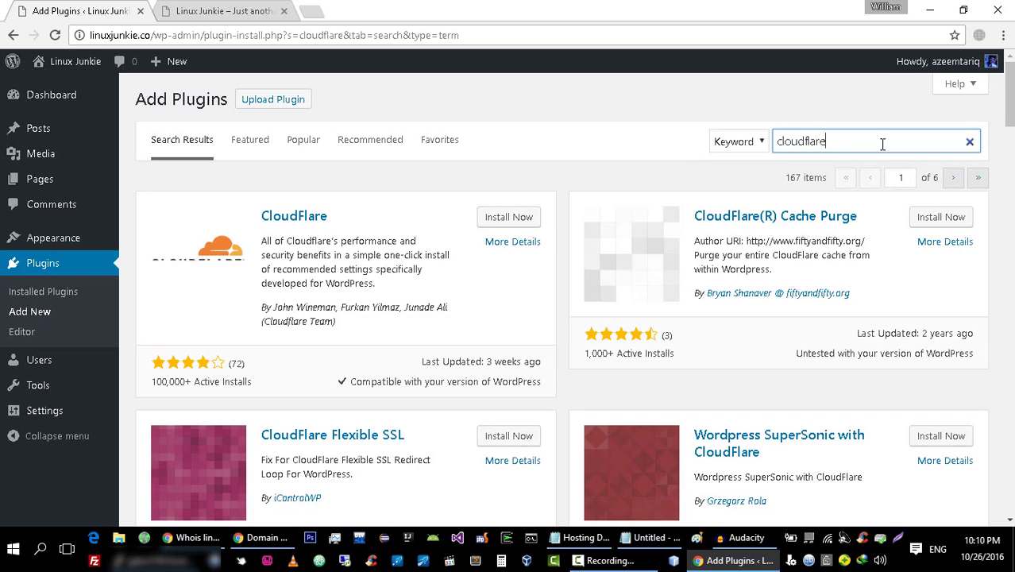
Install and activate the CloudFlare Flexible SSL plugin.
drag(1008, 125, 1007, 153)
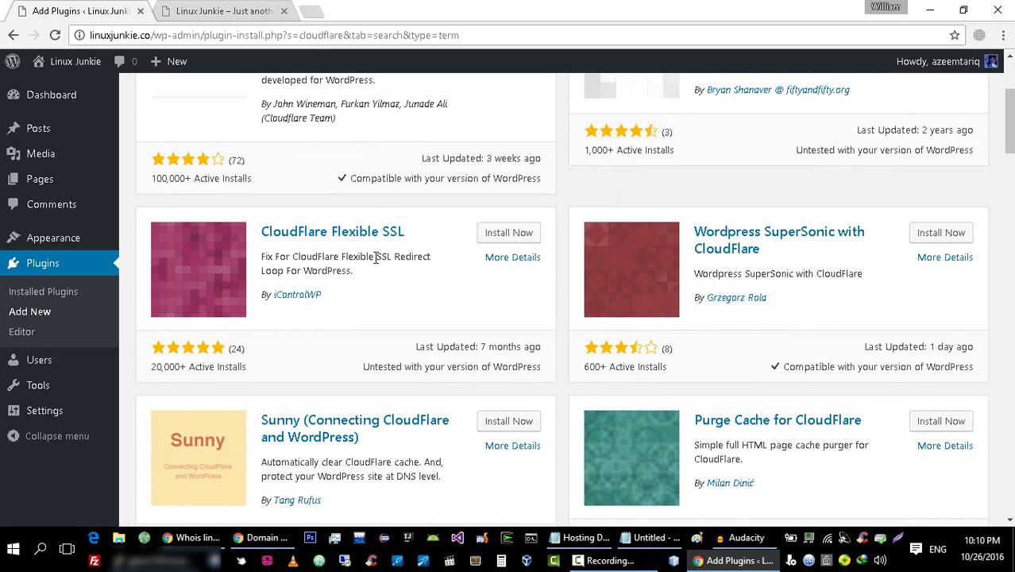
click(509, 232)
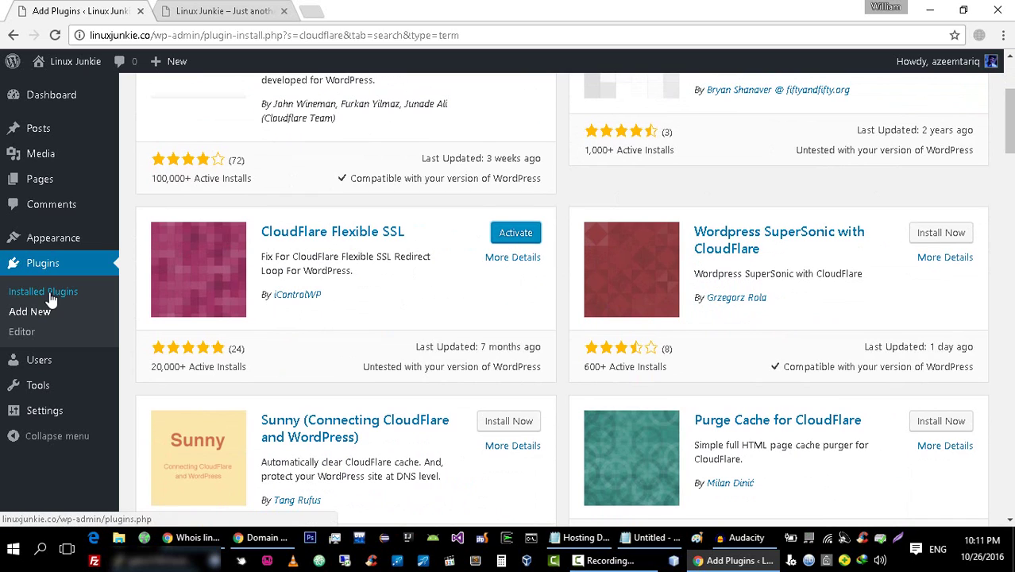
click(516, 232)
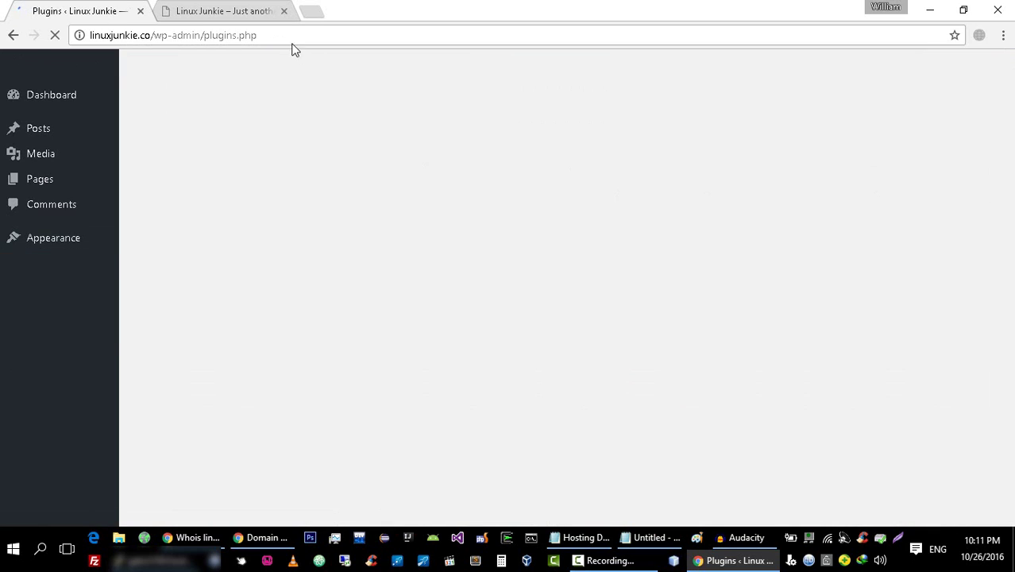
click(532, 41)
Search the web for Cloudflare and log in to the Cloudflare account dashboard.
click(213, 11)
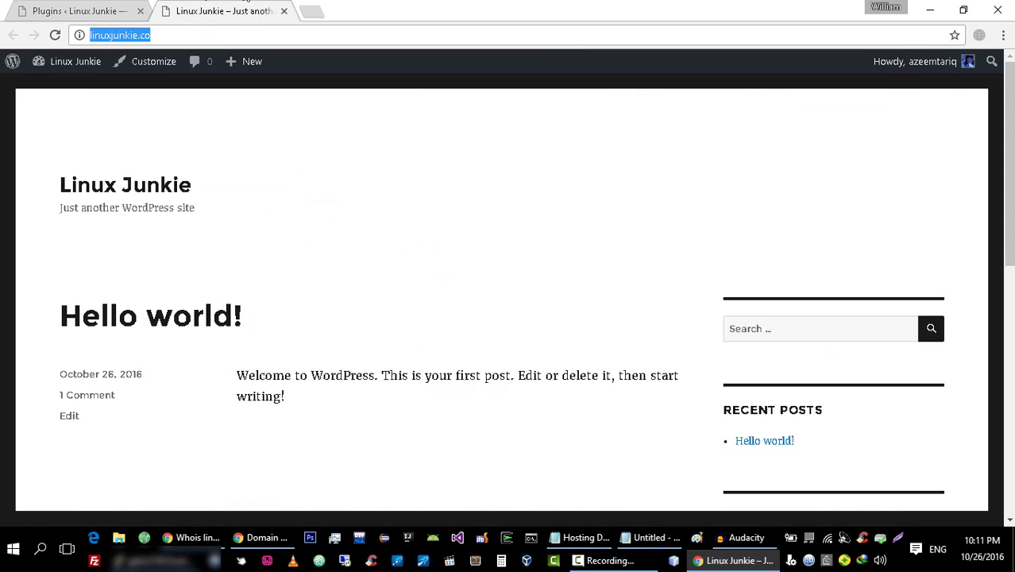
click(190, 538)
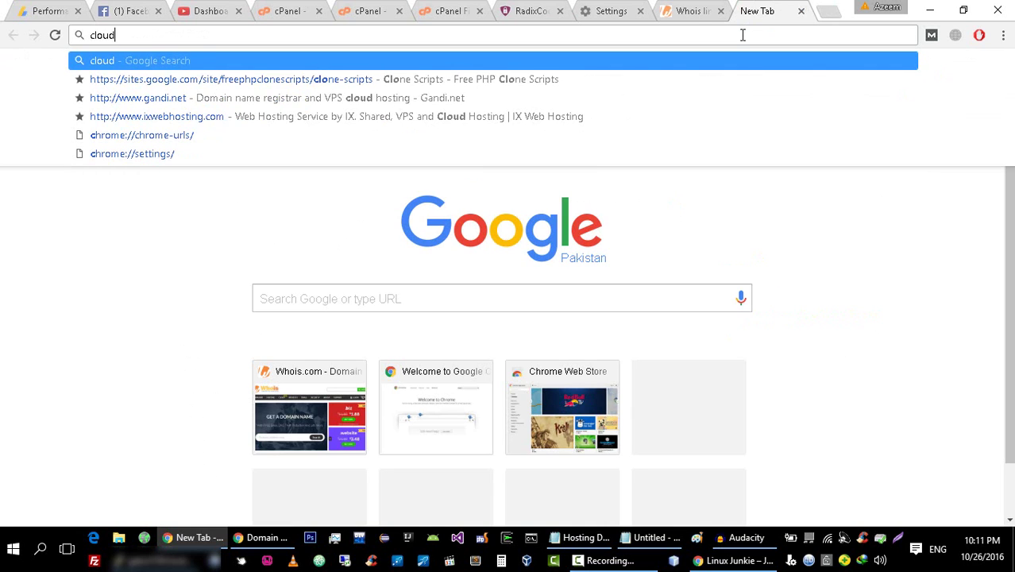
text(falre)
key(Return)
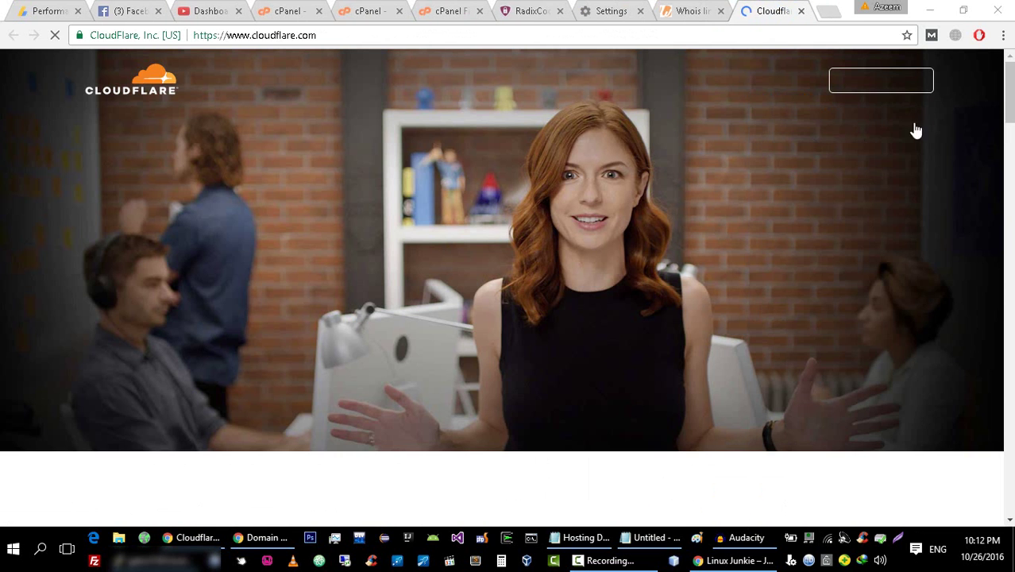
mouse_move(1010, 98)
mouse_down()
mouse_move(1010, 147)
mouse_move(1010, 102)
mouse_up()
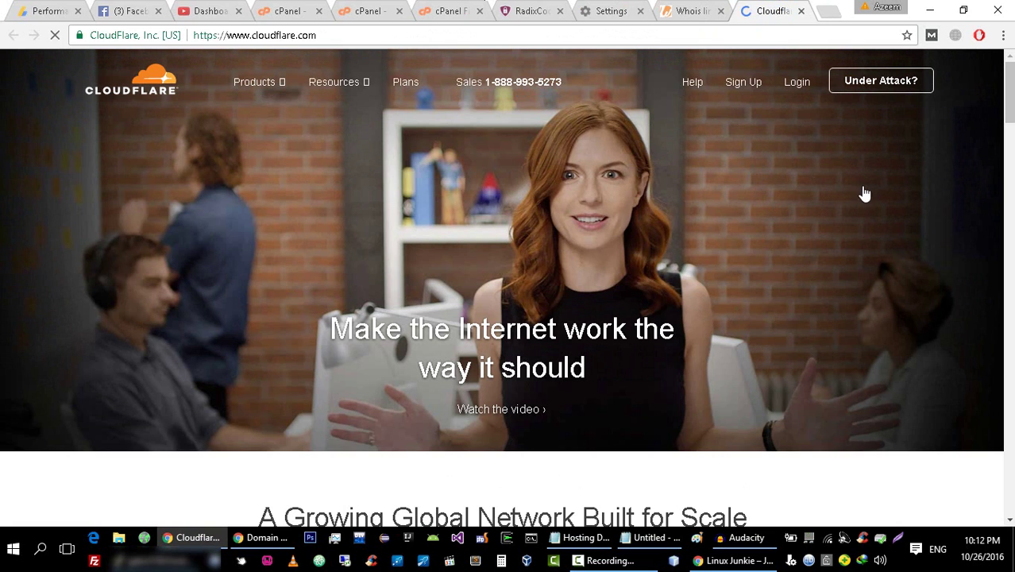
scroll(502, 289, down, 5)
scroll(502, 289, up, 5)
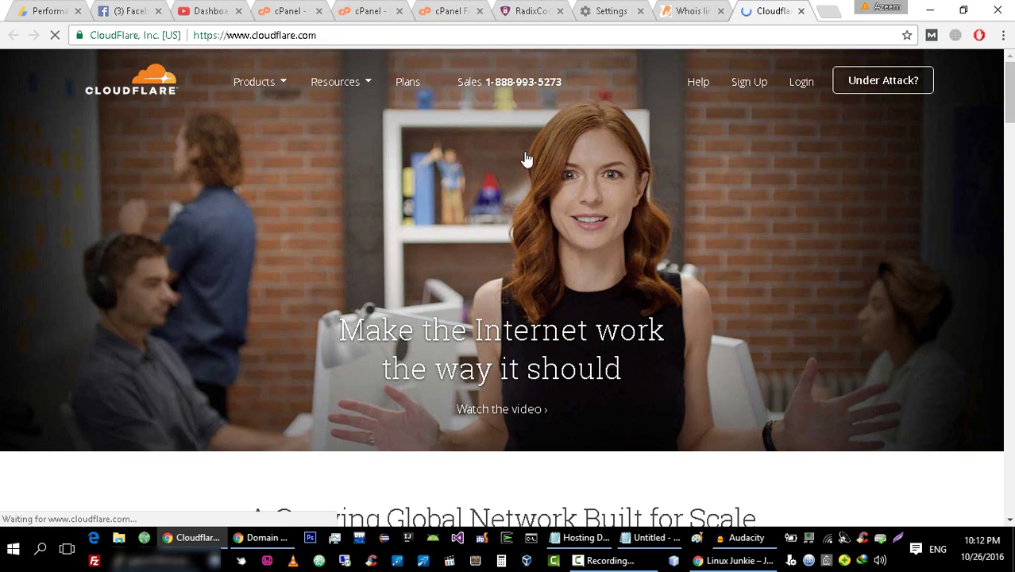
click(803, 83)
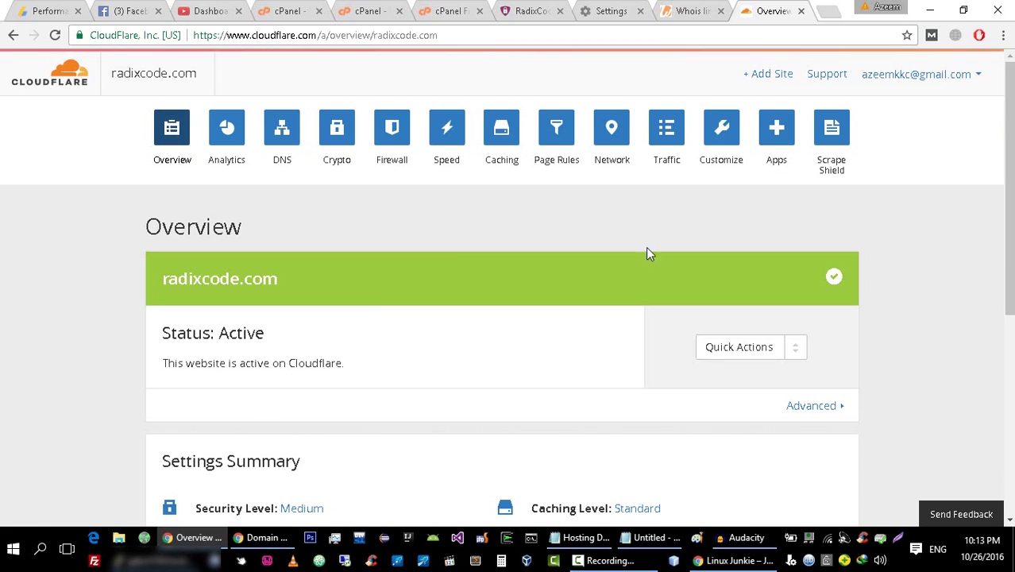
click(771, 77)
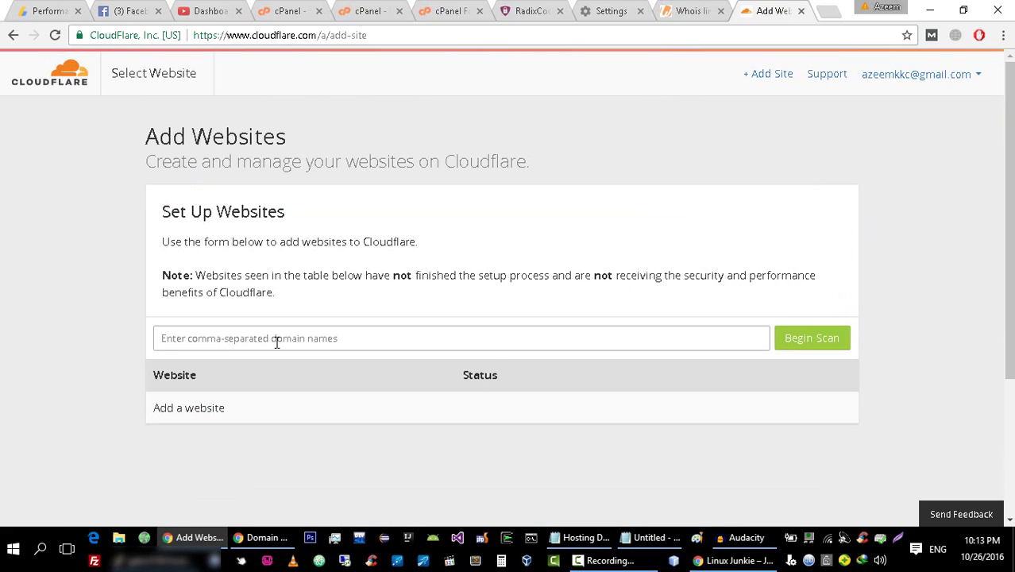
click(277, 340)
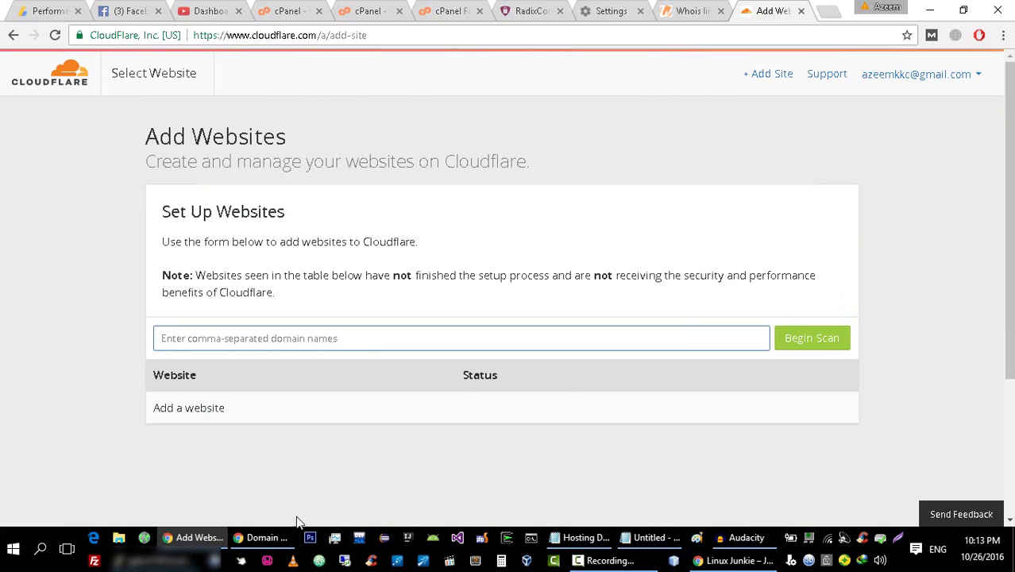
click(262, 538)
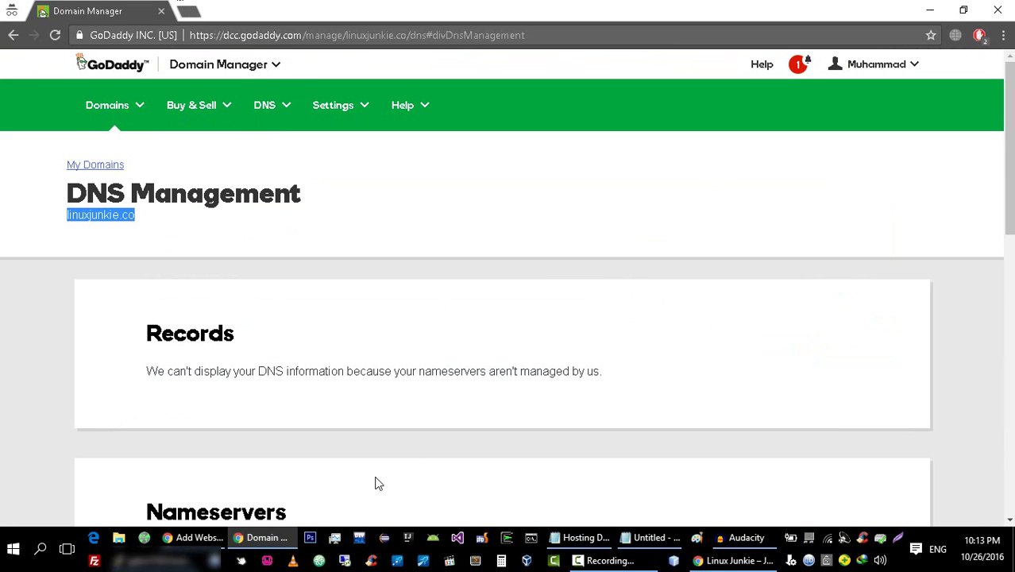
click(732, 560)
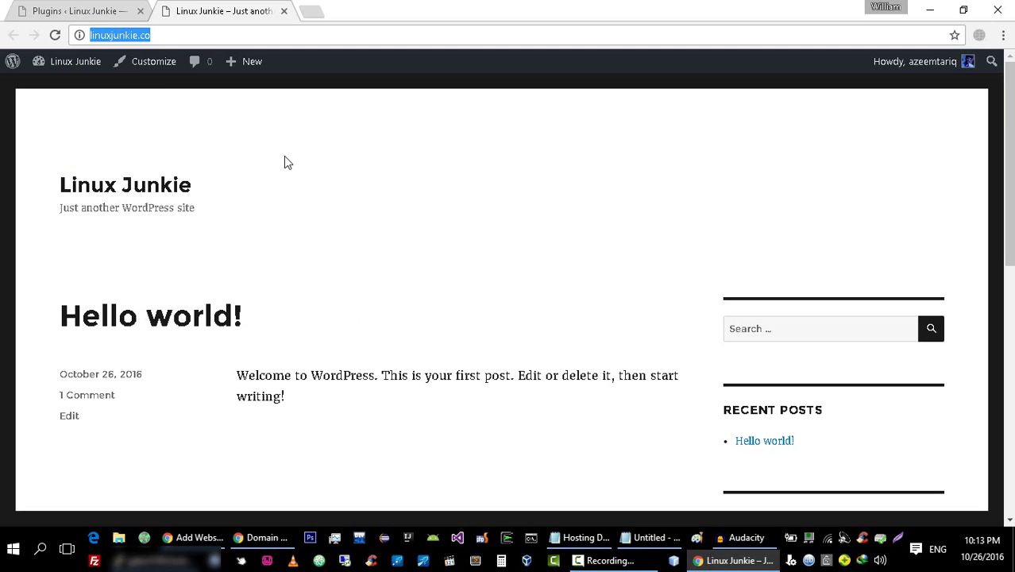
click(199, 538)
click(399, 337)
text(http://linuxjunkie.co/)
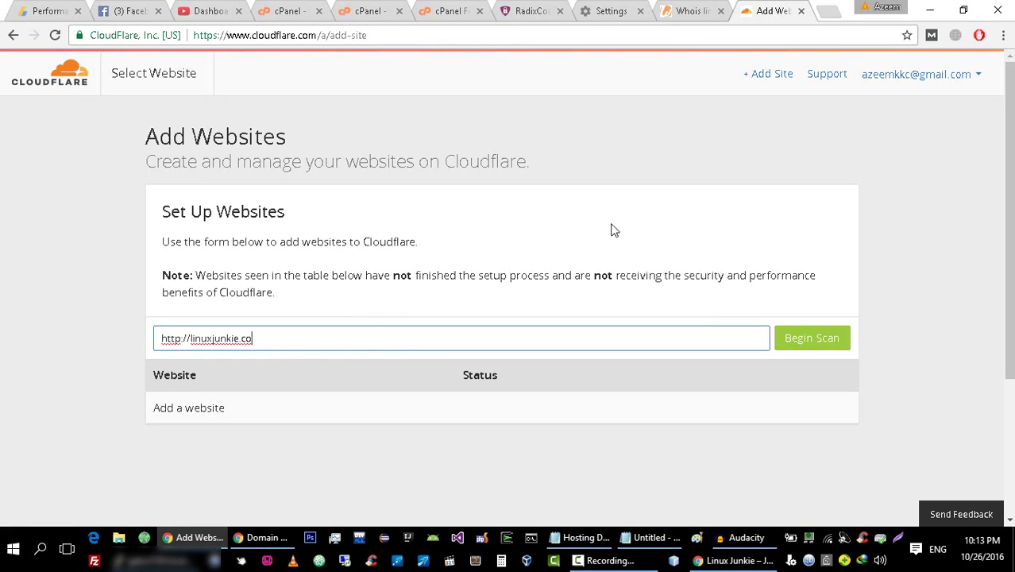
Scan linuxjunkie.co's DNS records and continue to the DNS records step.
click(794, 341)
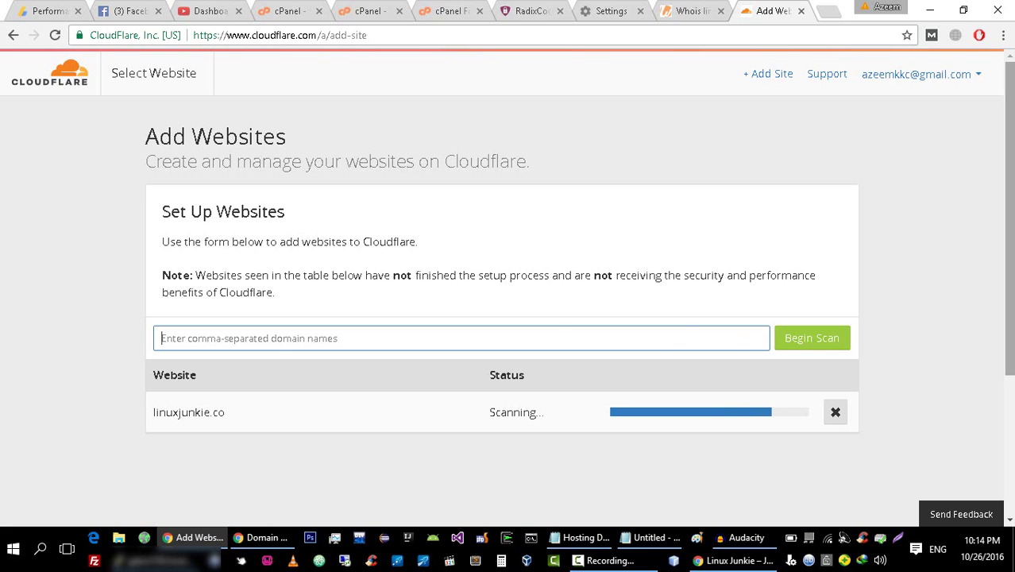
scroll(804, 344, down, 2)
scroll(804, 344, up, 1)
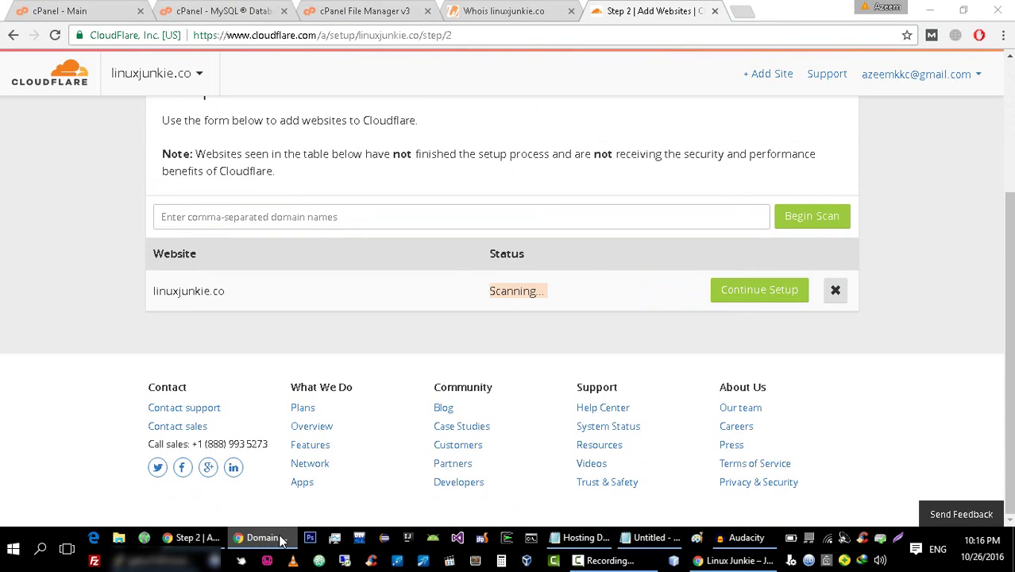
click(759, 288)
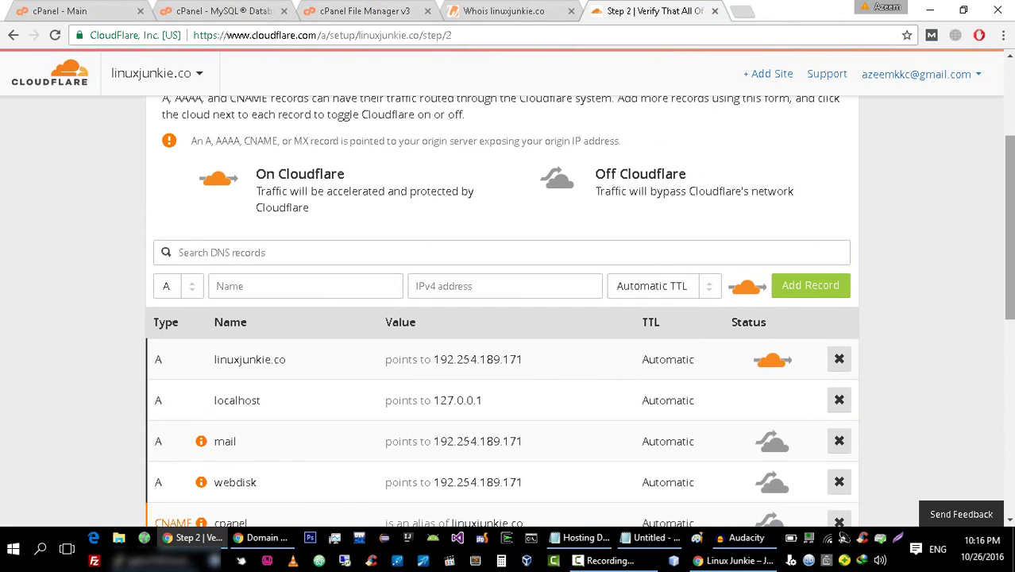
Review the DNS records and choose the Free Website plan over Pro.
scroll(739, 317, down, 6)
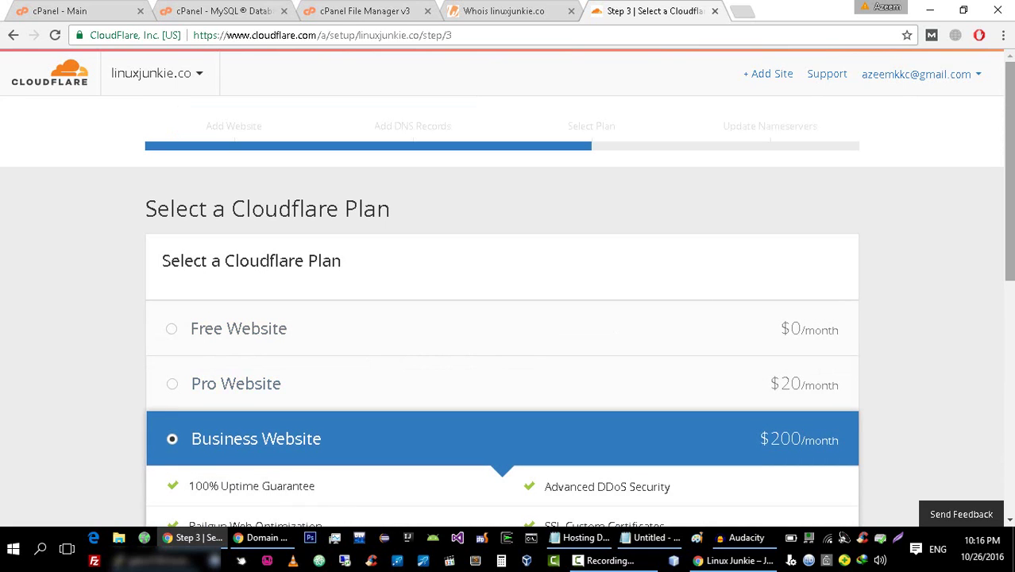
scroll(1012, 183, down, 3)
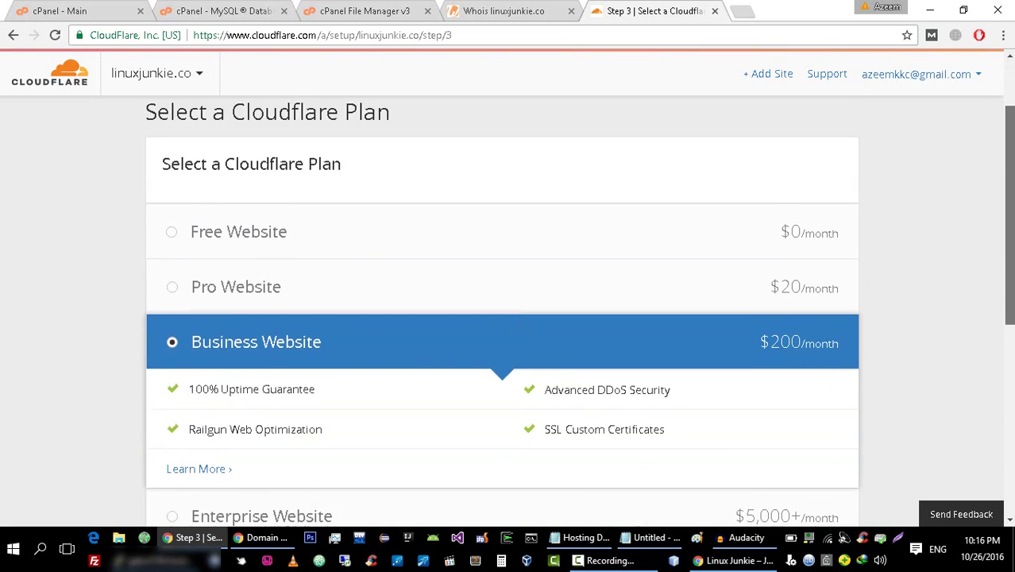
scroll(1009, 262, up, 1)
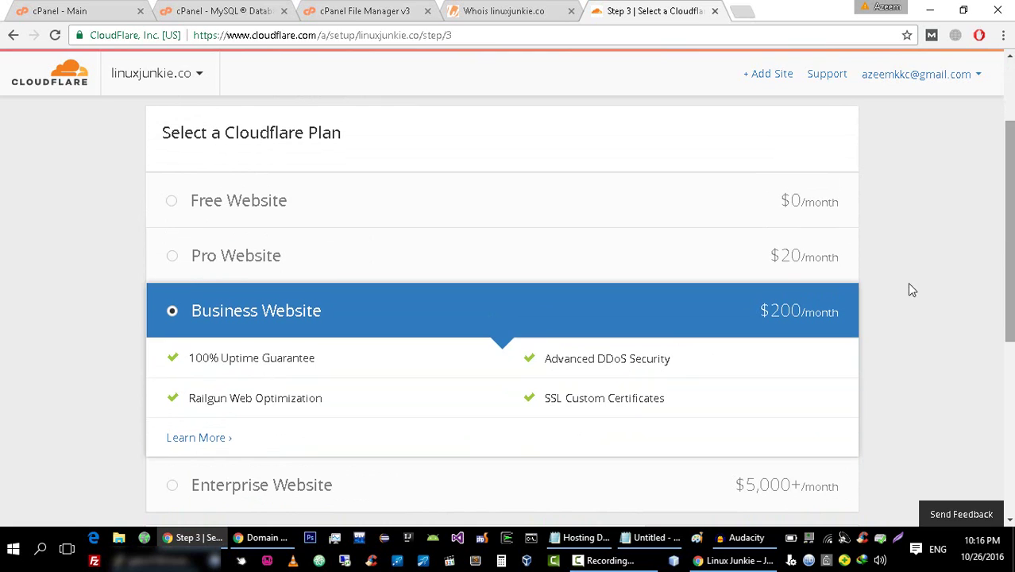
click(365, 275)
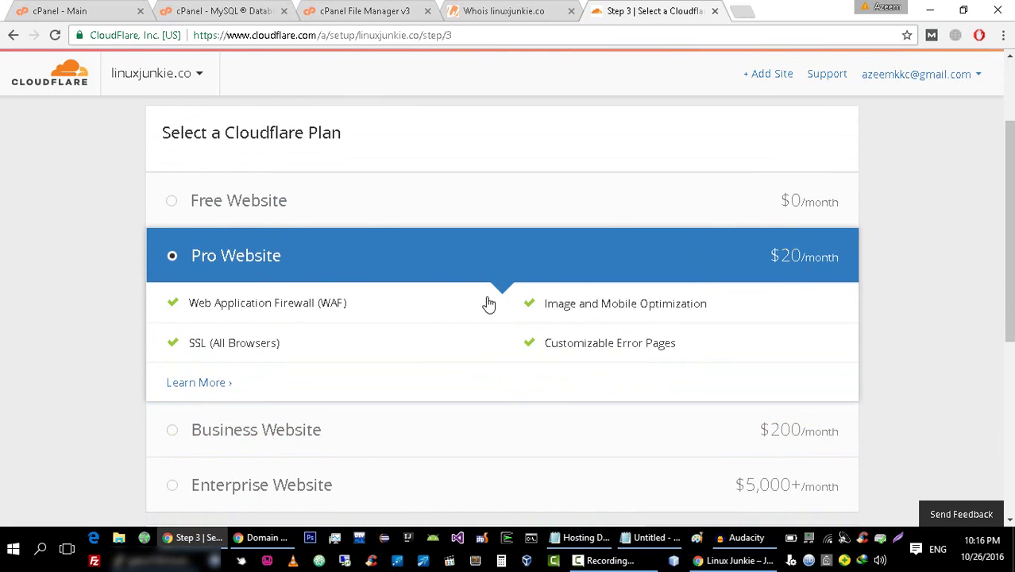
click(345, 217)
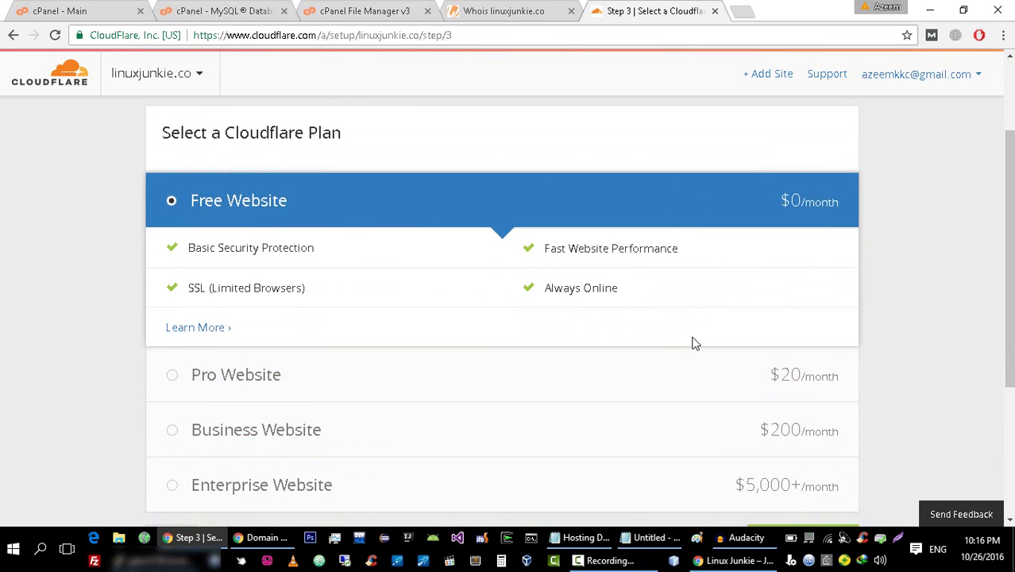
Confirm the Free plan and copy abby.ns.cloudflare.com from the nameserver list.
scroll(947, 236, down, 3)
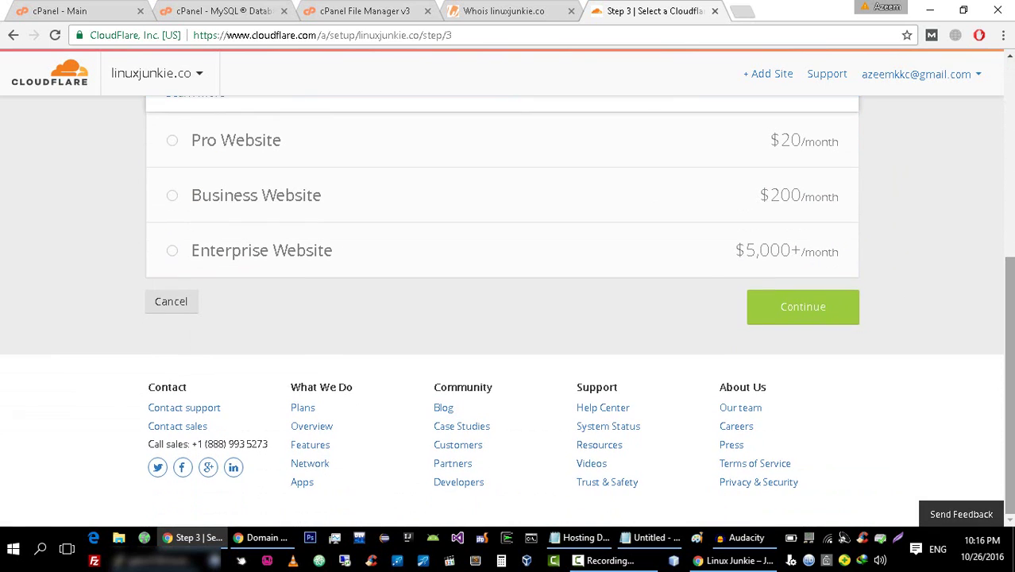
click(808, 311)
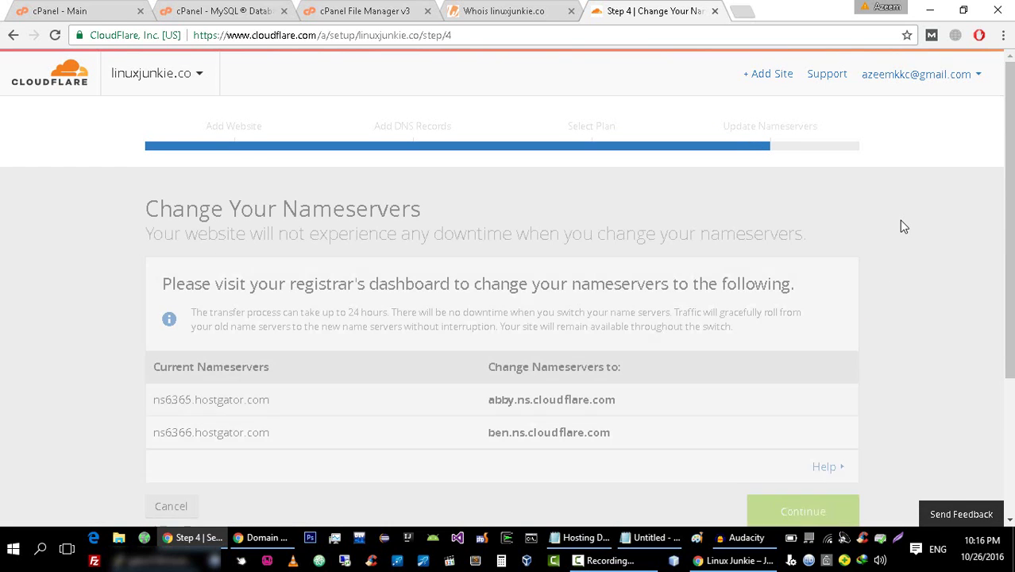
drag(273, 401, 159, 401)
drag(483, 401, 636, 399)
key(ctrl+c)
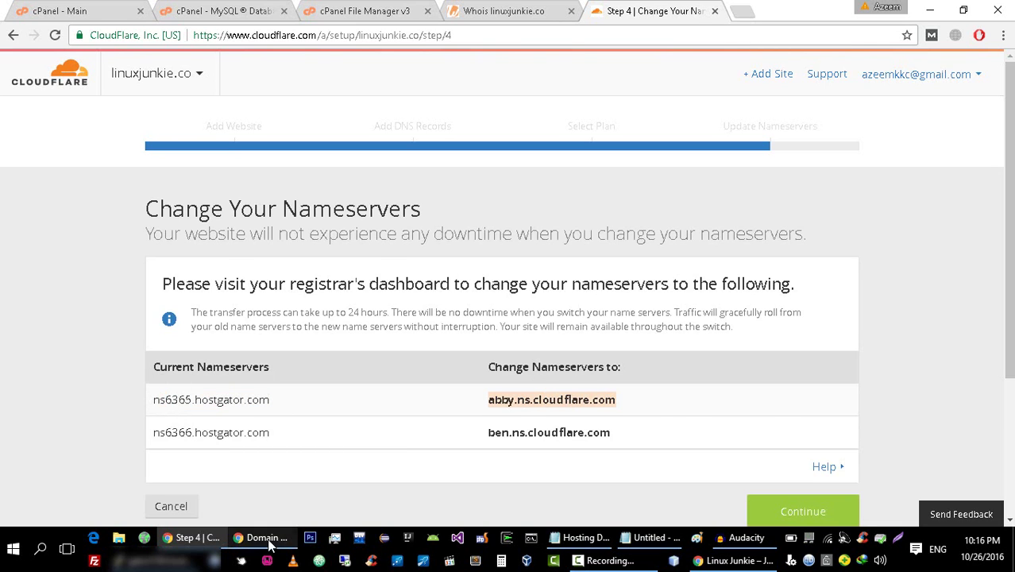
In GoDaddy, switch to custom nameservers with abby.ns.cloudflare.com as the first entry.
click(262, 537)
drag(1010, 190, 1011, 308)
scroll(1010, 309, down, 2)
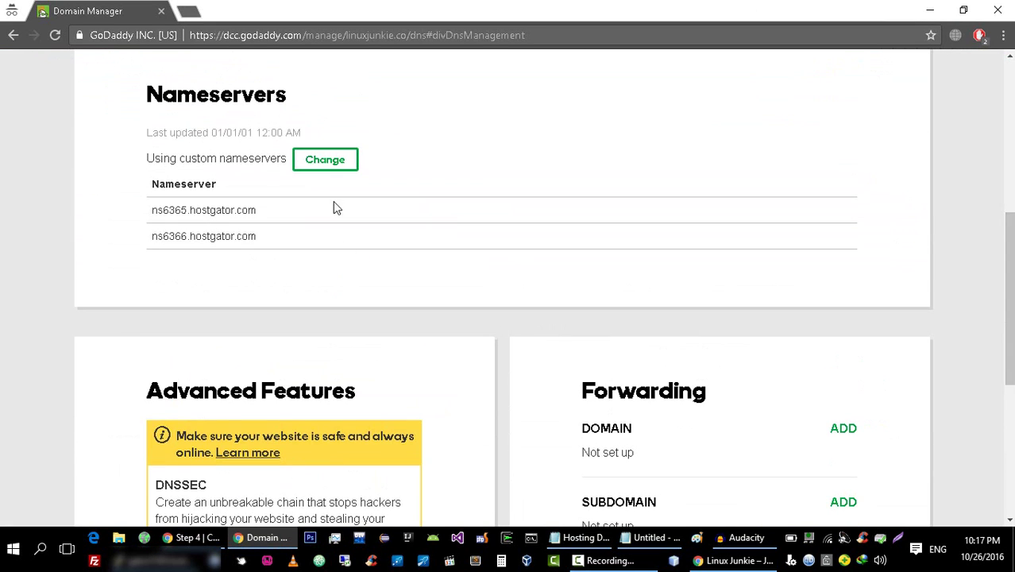
click(325, 159)
drag(299, 271, 113, 265)
key(ctrl+v)
Copy ben.ns.cloudflare.com from Cloudflare and paste it as the second nameserver.
click(190, 538)
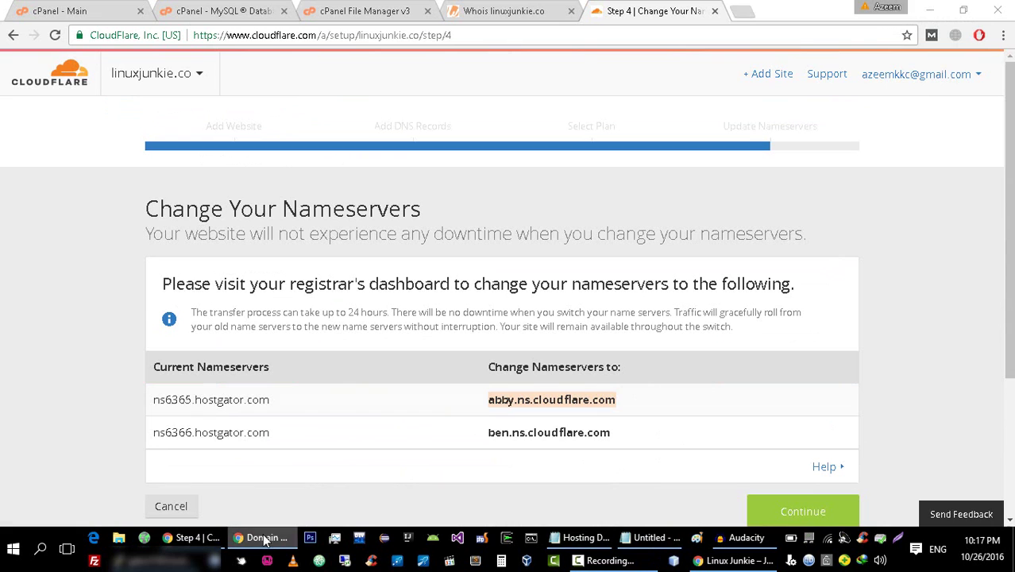
drag(613, 432, 476, 430)
key(ctrl+c)
click(262, 538)
double_click(268, 316)
drag(268, 316, 131, 310)
key(ctrl+v)
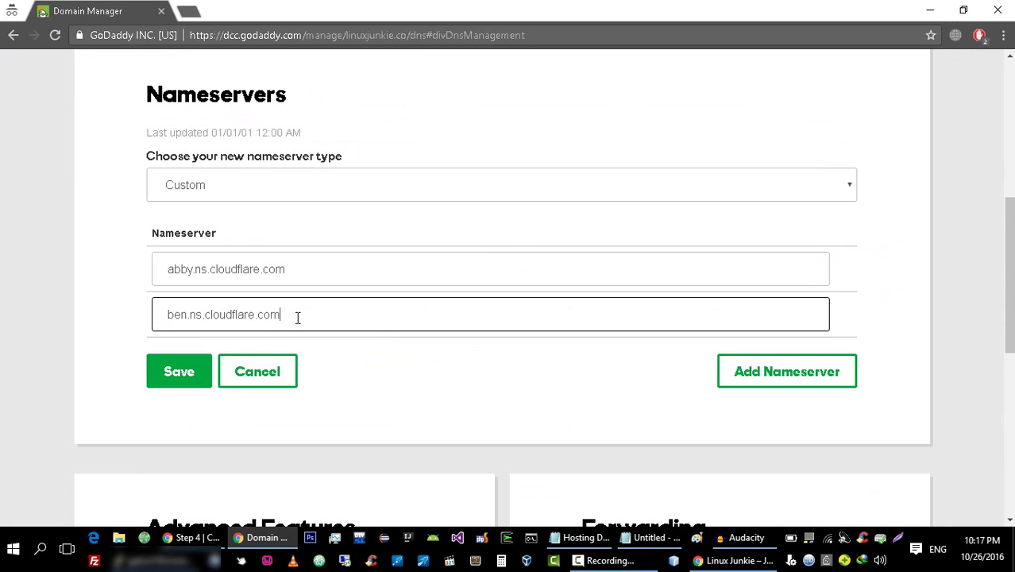
Save both Cloudflare nameservers and dismiss the update-processing notice.
click(168, 271)
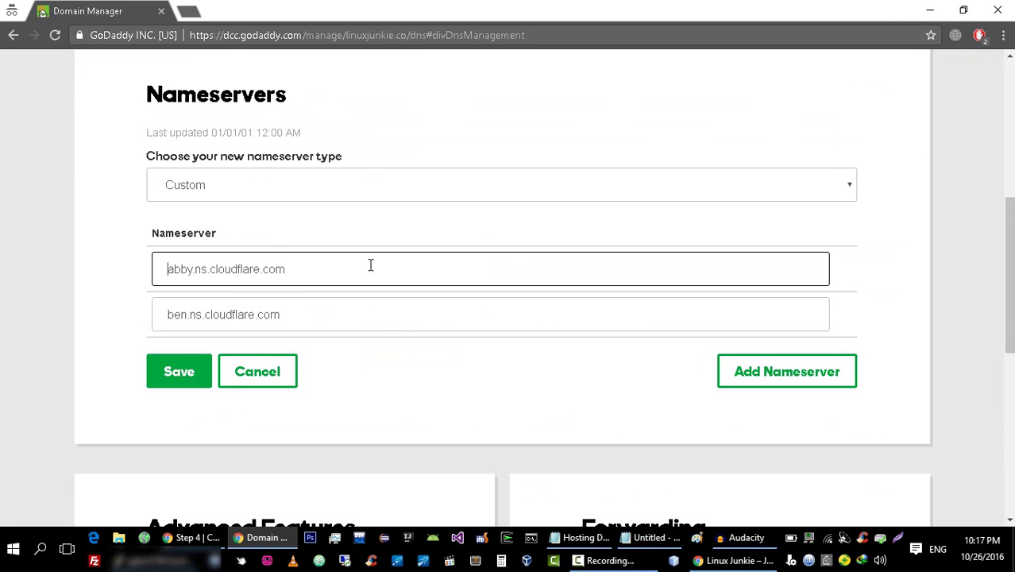
click(164, 373)
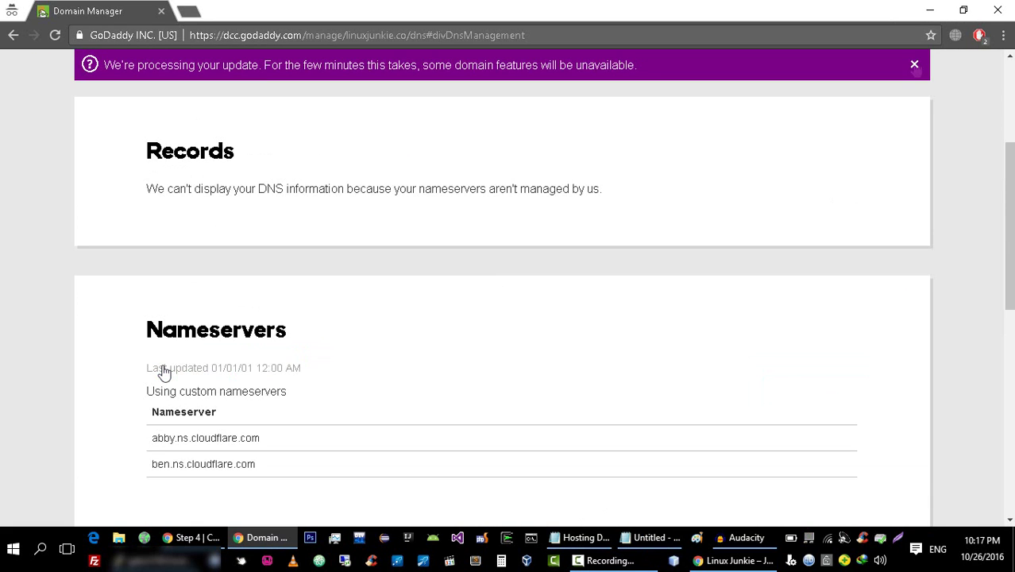
click(914, 65)
double_click(567, 32)
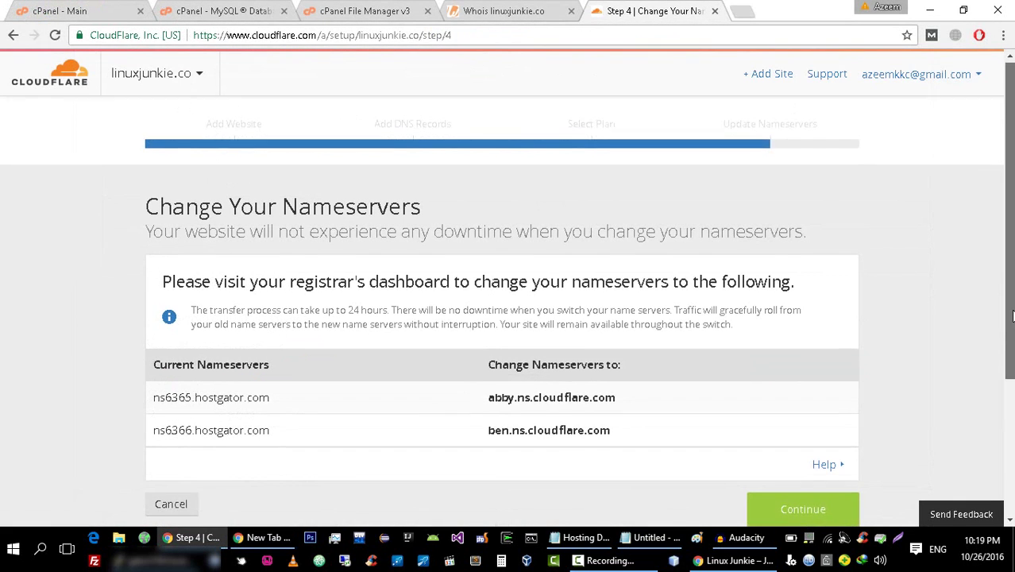
Finish Cloudflare setup, recheck the nameservers on the Overview page, and reload to refresh status.
scroll(1012, 316, down, 2)
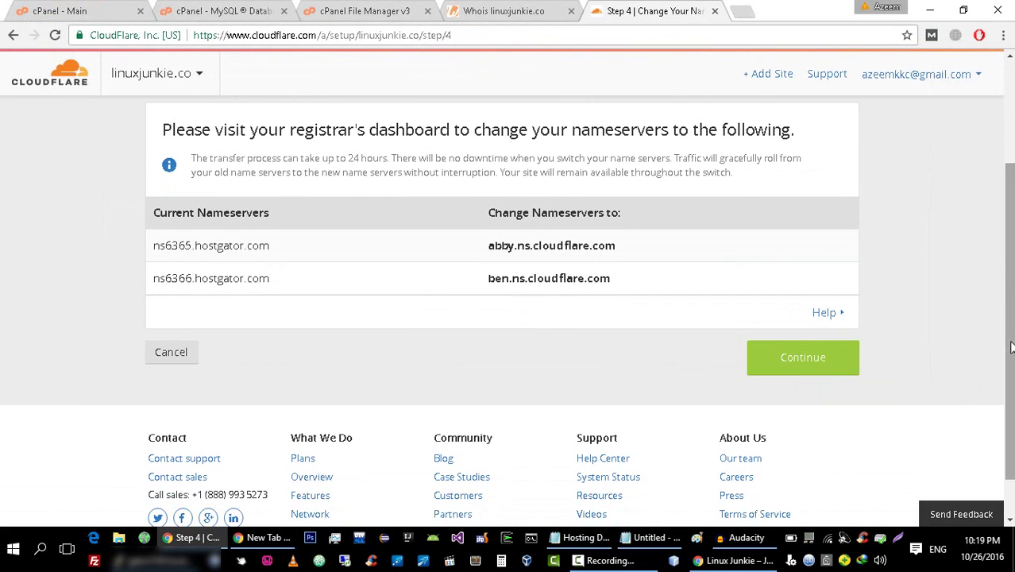
click(810, 359)
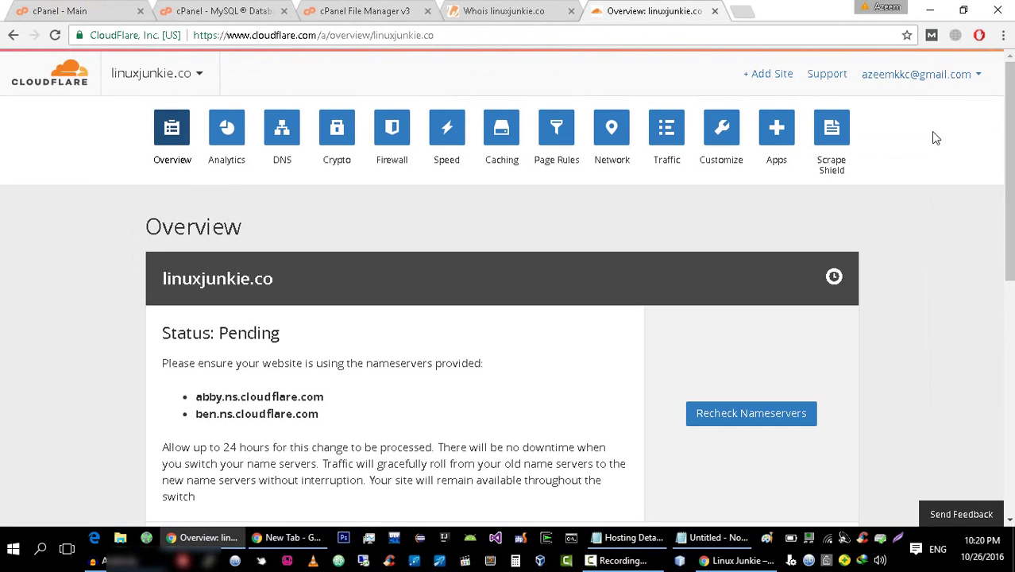
scroll(931, 131, down, 2)
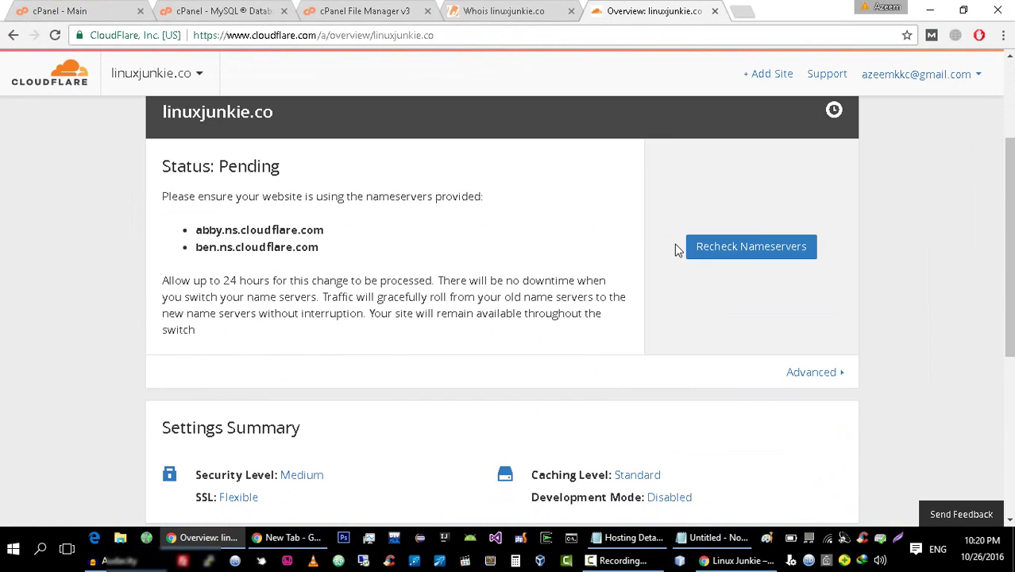
click(747, 251)
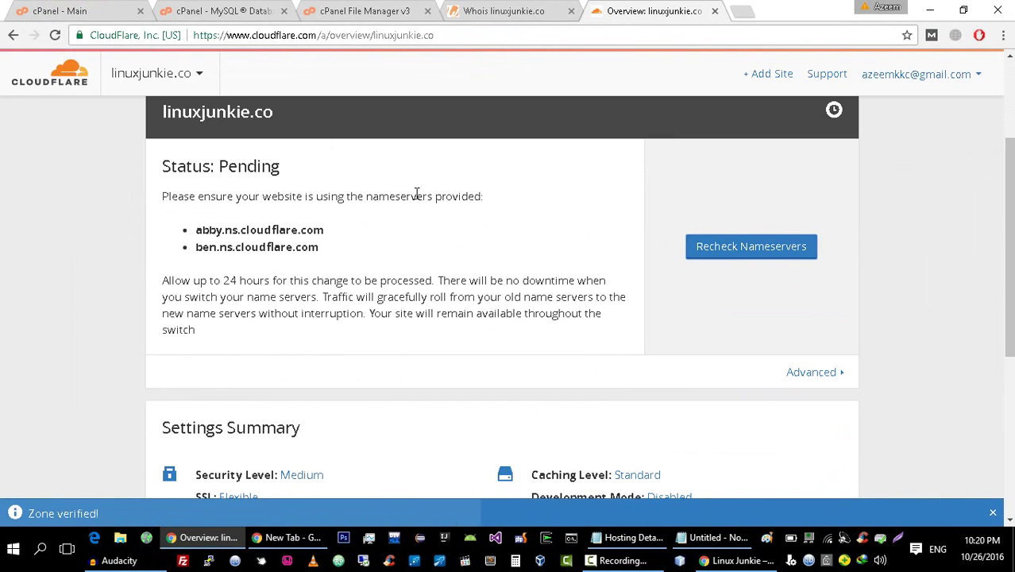
scroll(710, 216, up, 2)
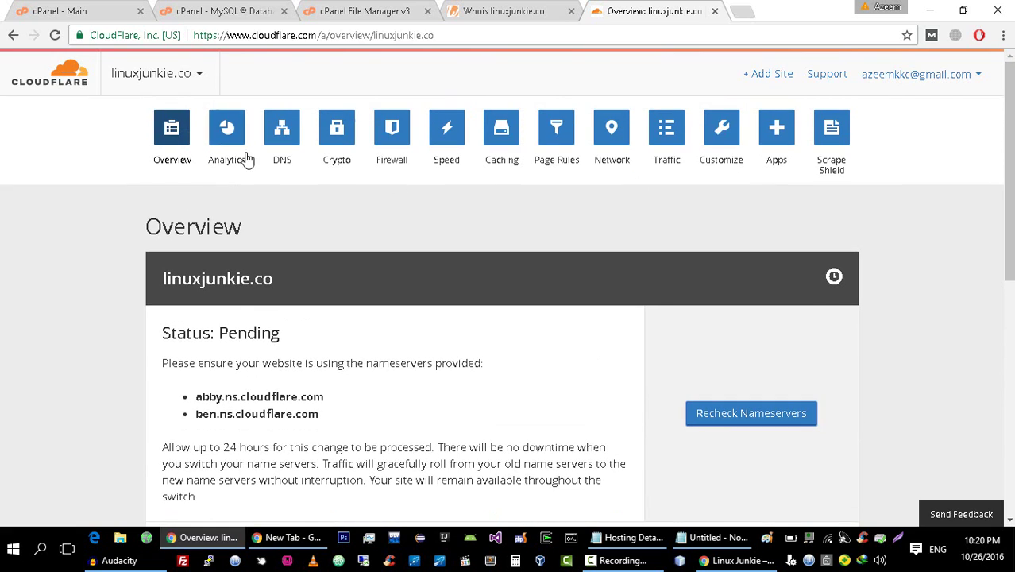
click(426, 35)
key(Return)
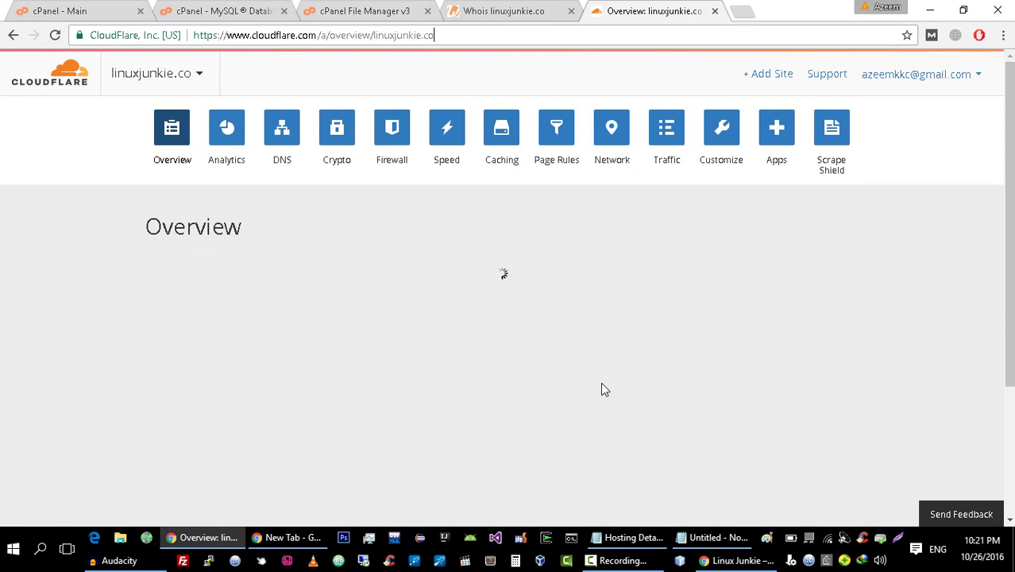
Activate the CloudFlare Flexible SSL plugin on the WordPress Plugins page.
click(286, 538)
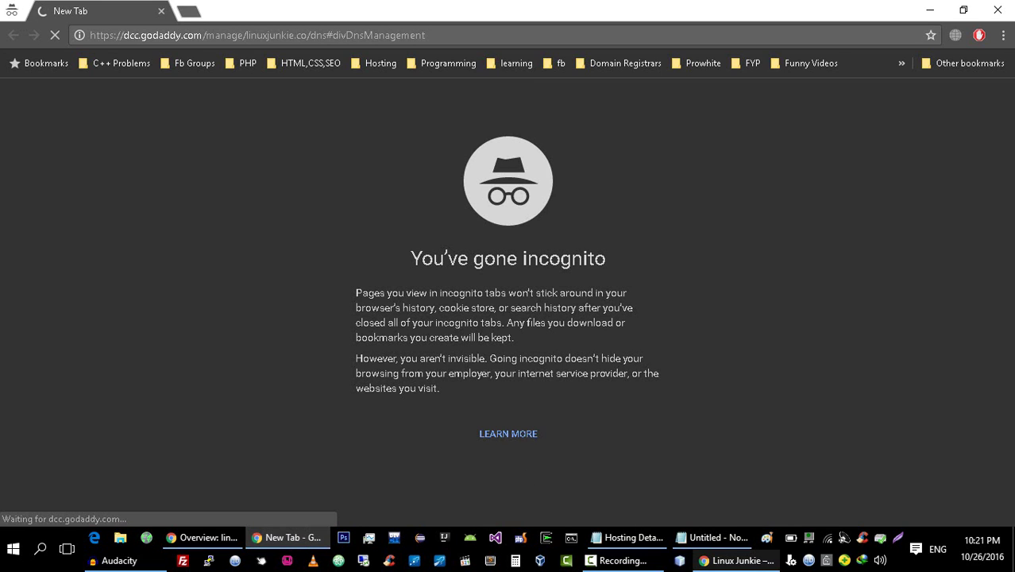
click(732, 558)
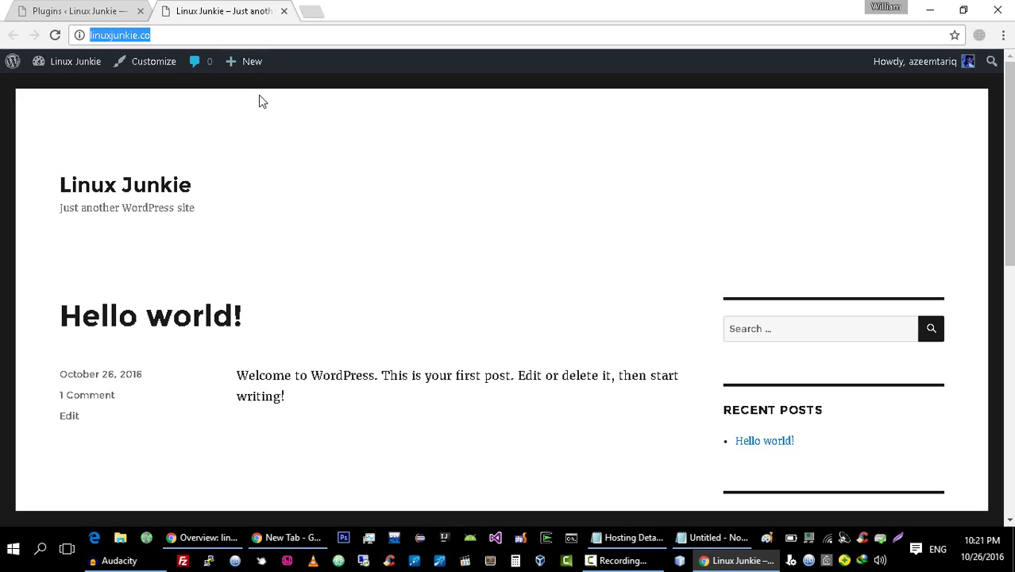
click(95, 10)
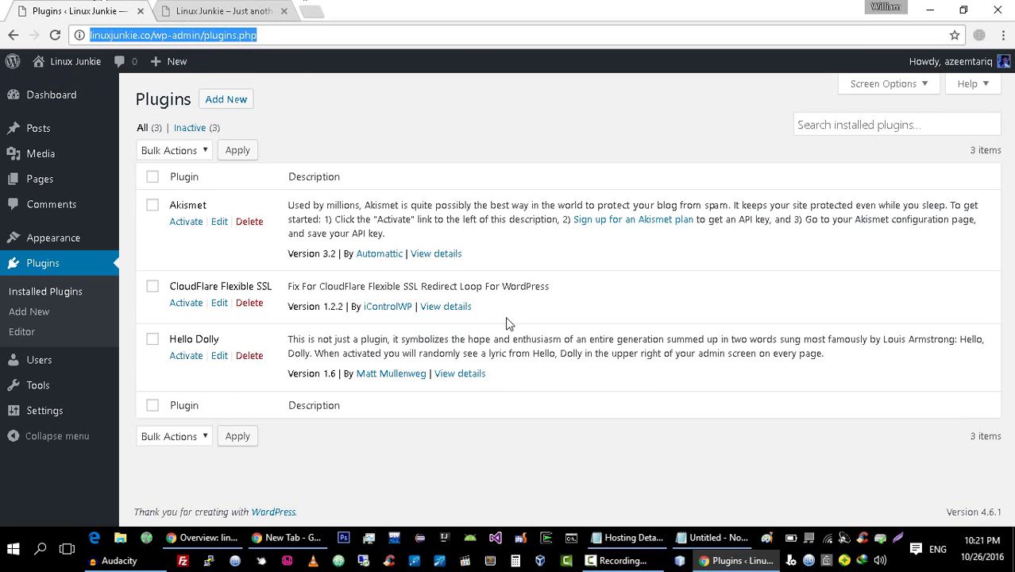
drag(171, 286, 218, 287)
click(186, 303)
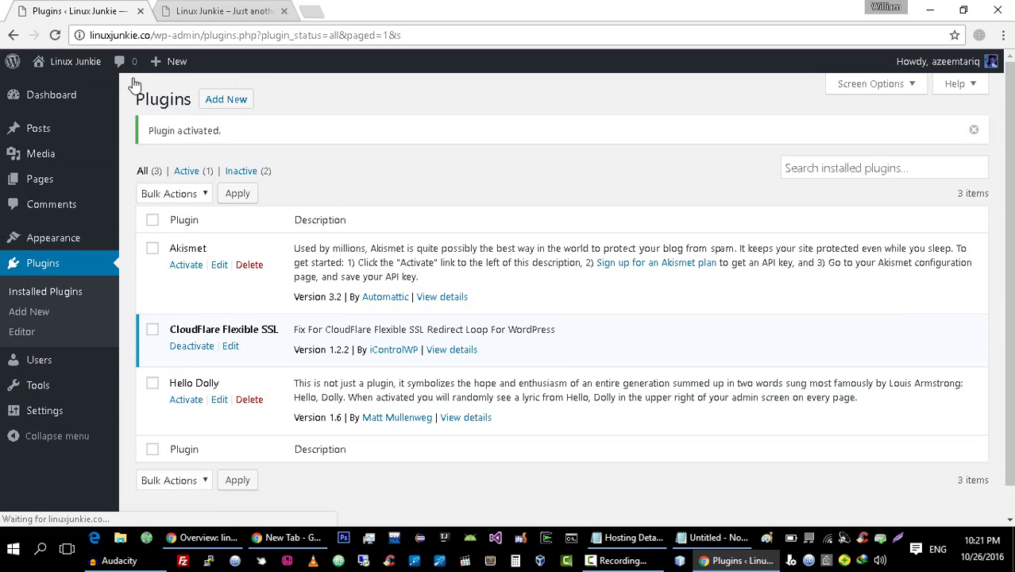
mouse_move(64, 410)
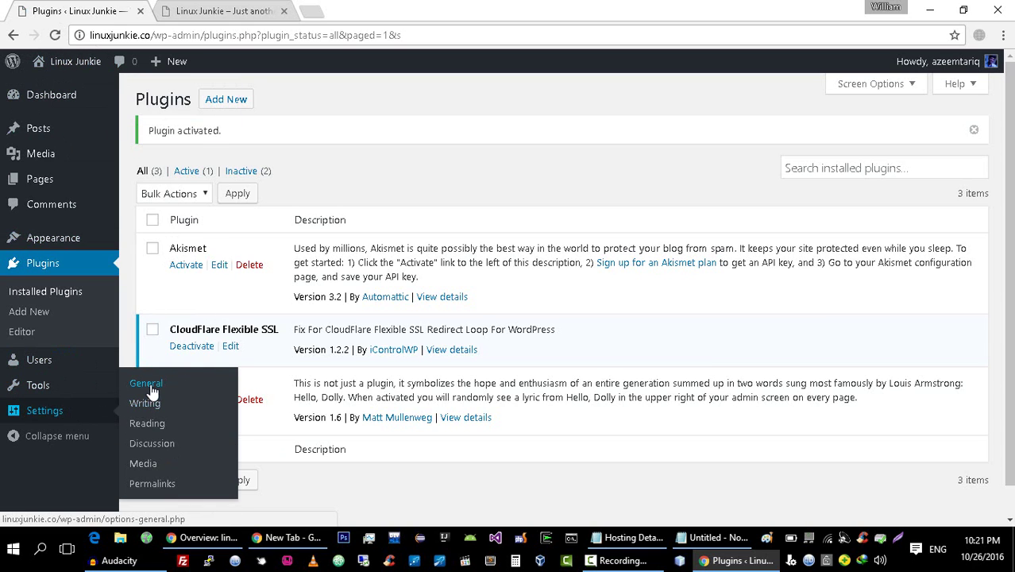
click(149, 385)
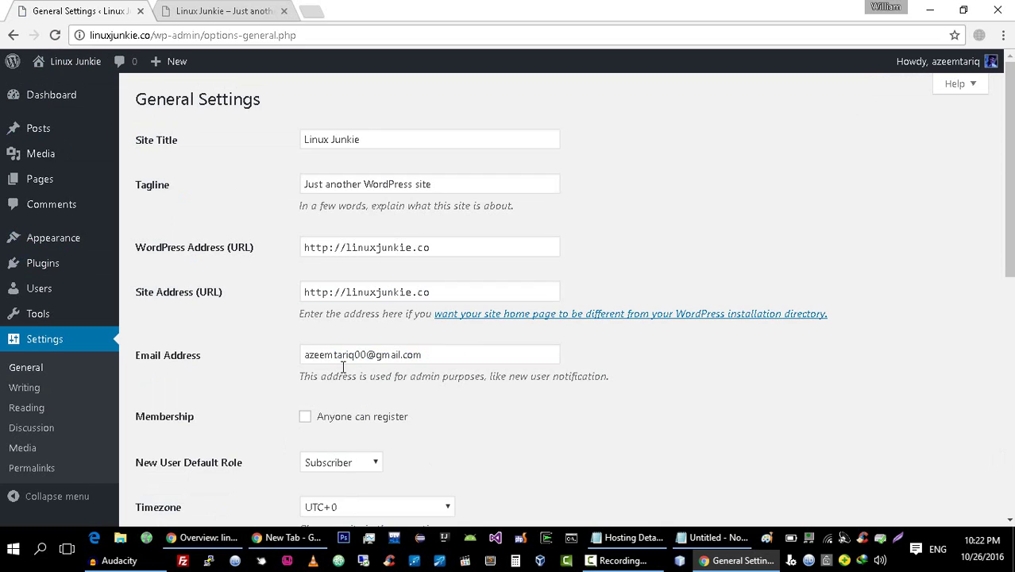
click(328, 291)
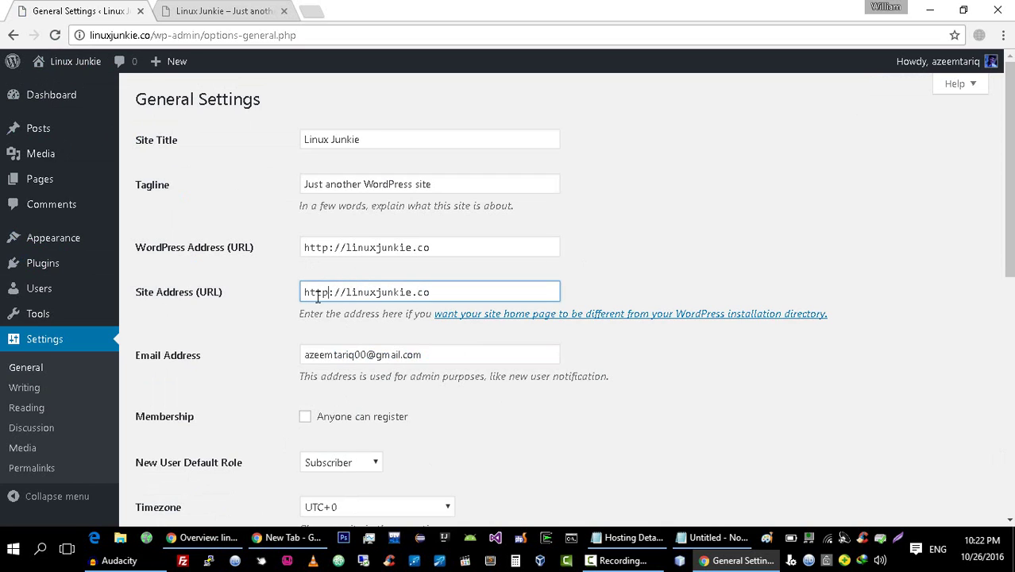
text(s)
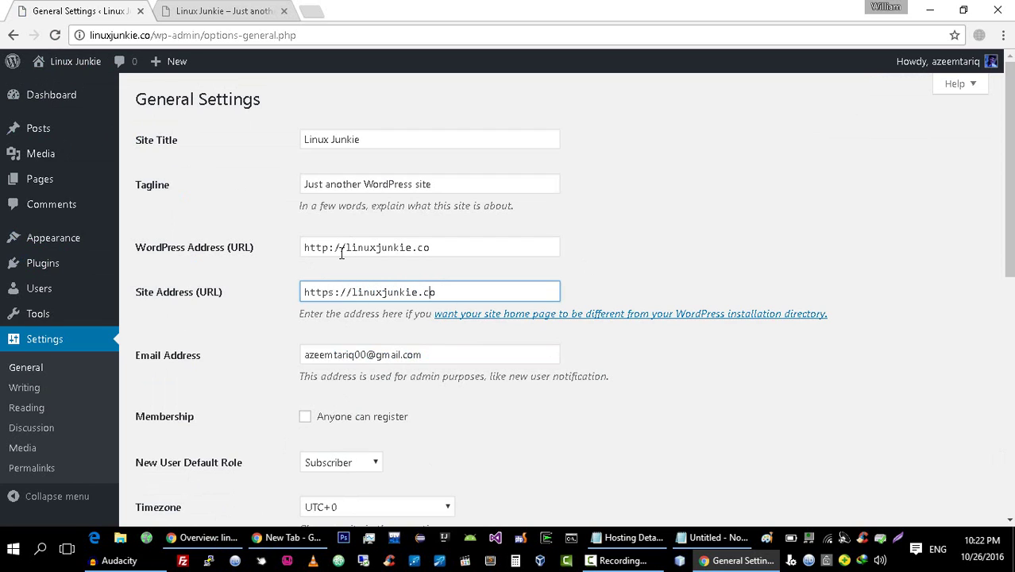
drag(336, 251, 428, 249)
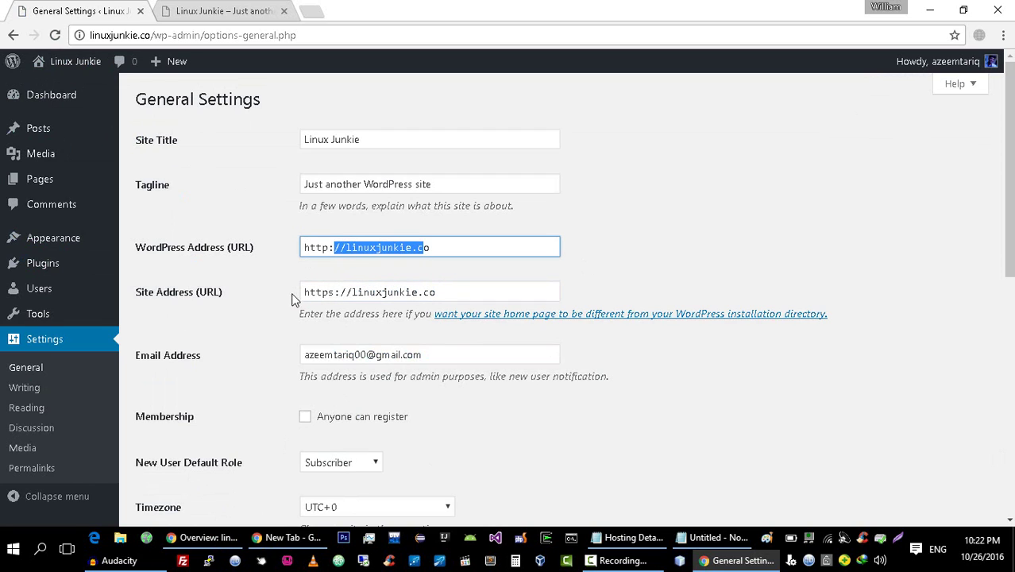
click(130, 296)
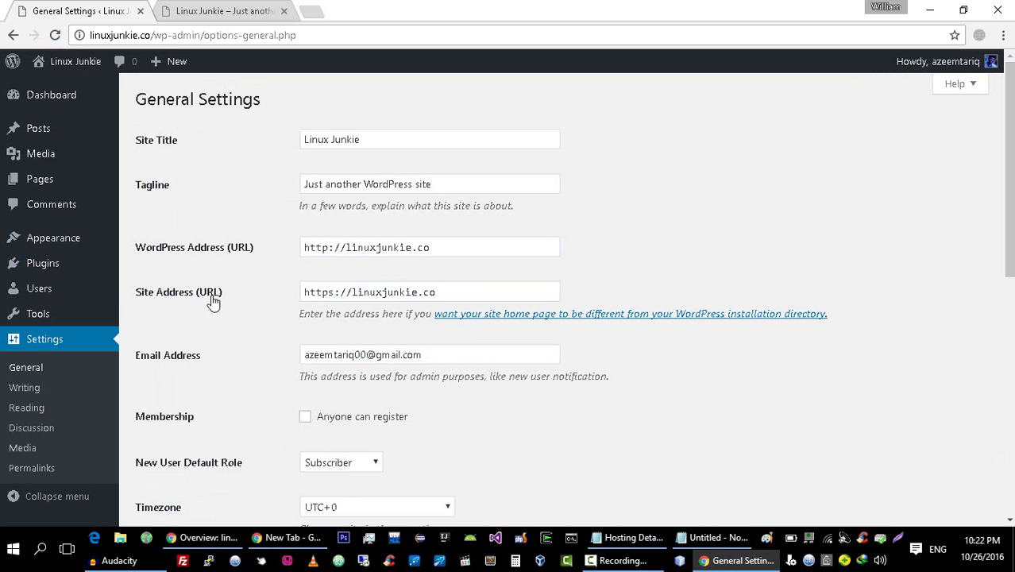
click(339, 294)
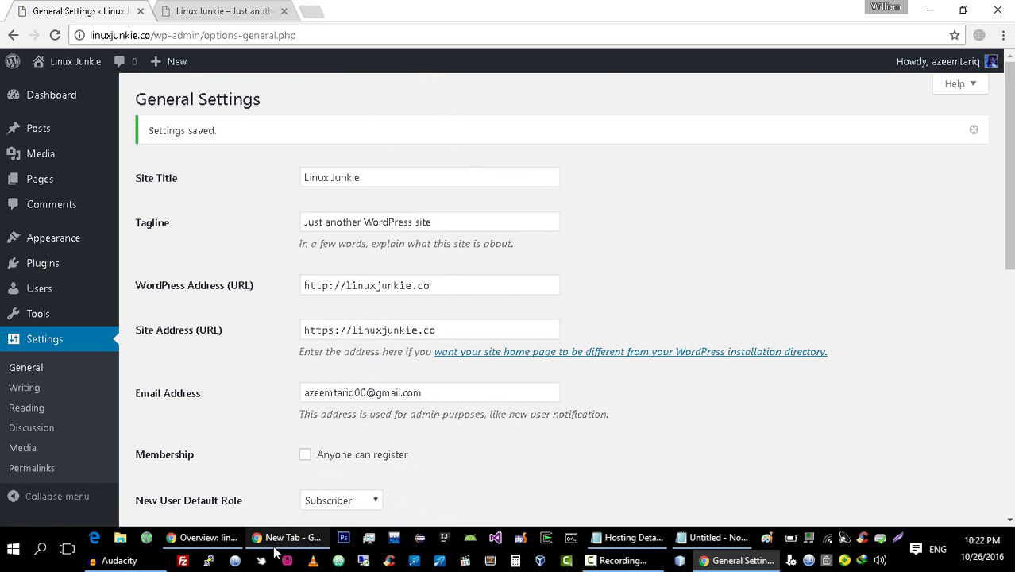
Check Cloudflare's Crypto page for linuxjunkie.co, leaving SSL on Flexible with its active certificate.
click(208, 538)
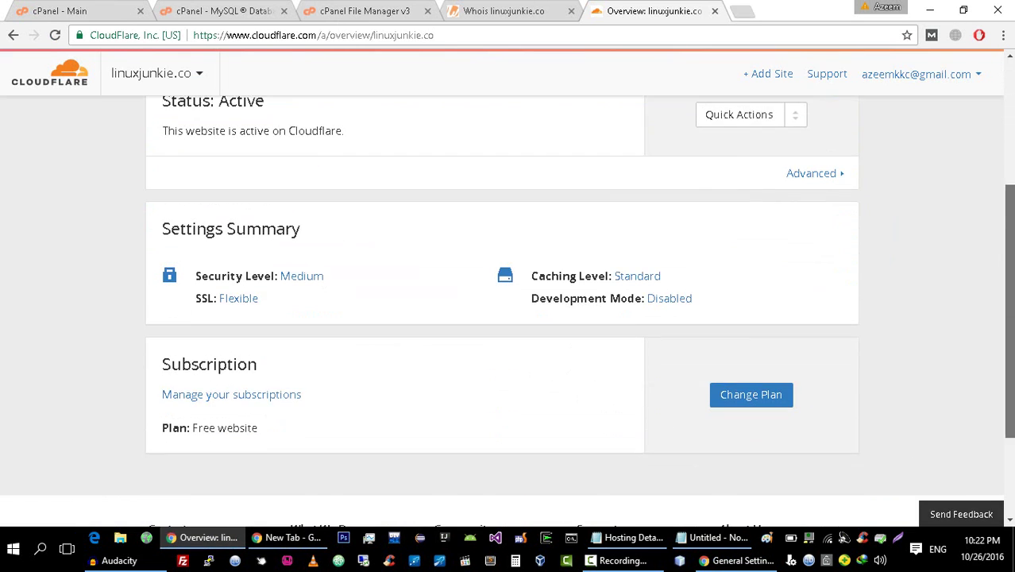
scroll(486, 270, up, 3)
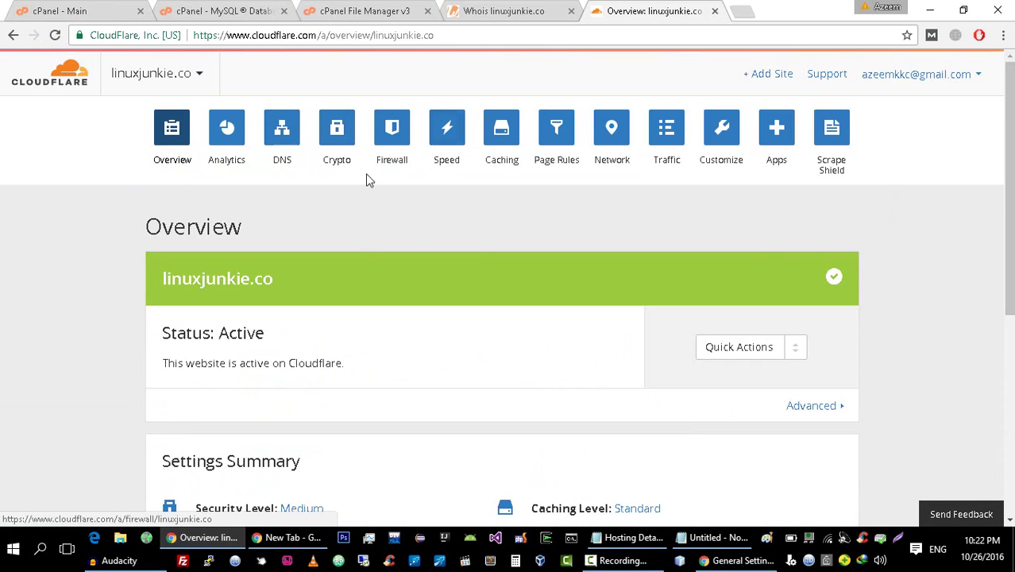
click(332, 137)
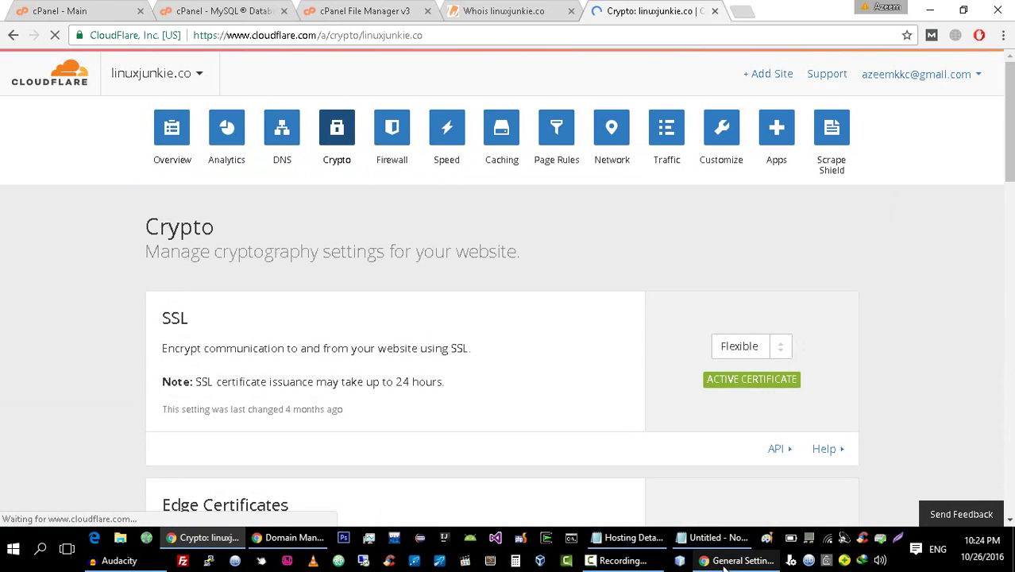
click(772, 356)
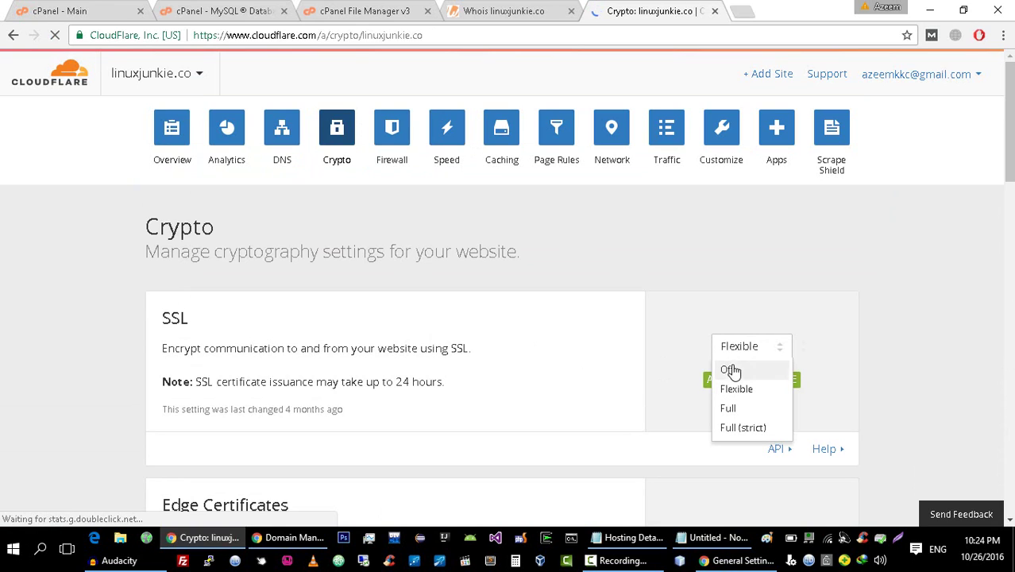
click(291, 345)
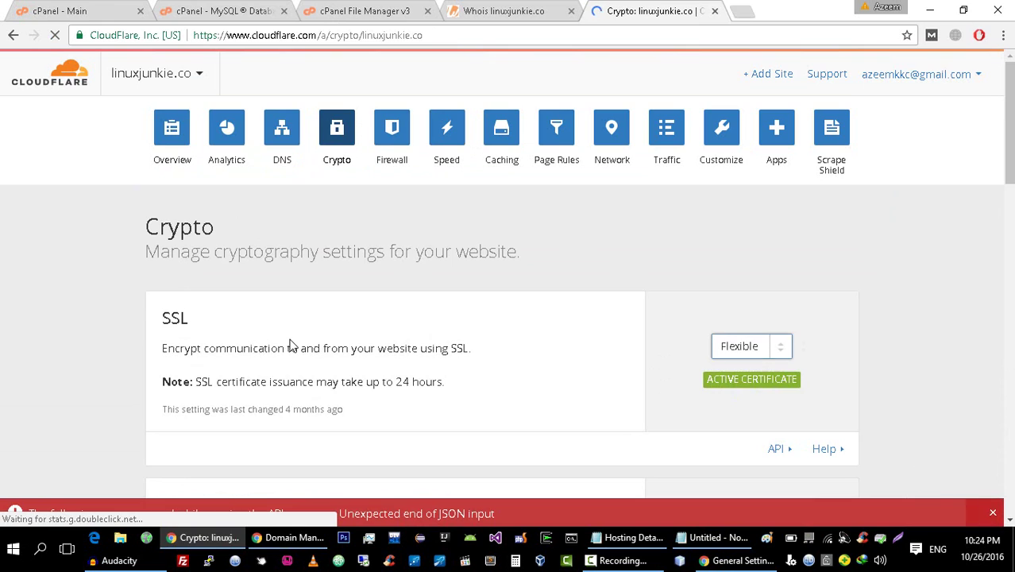
click(729, 349)
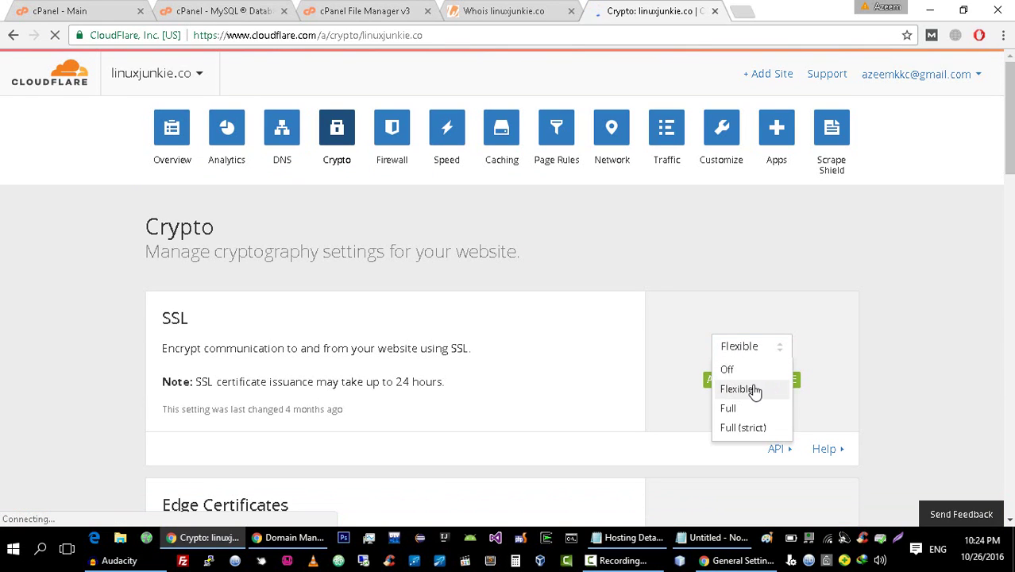
click(737, 390)
scroll(904, 283, down, 6)
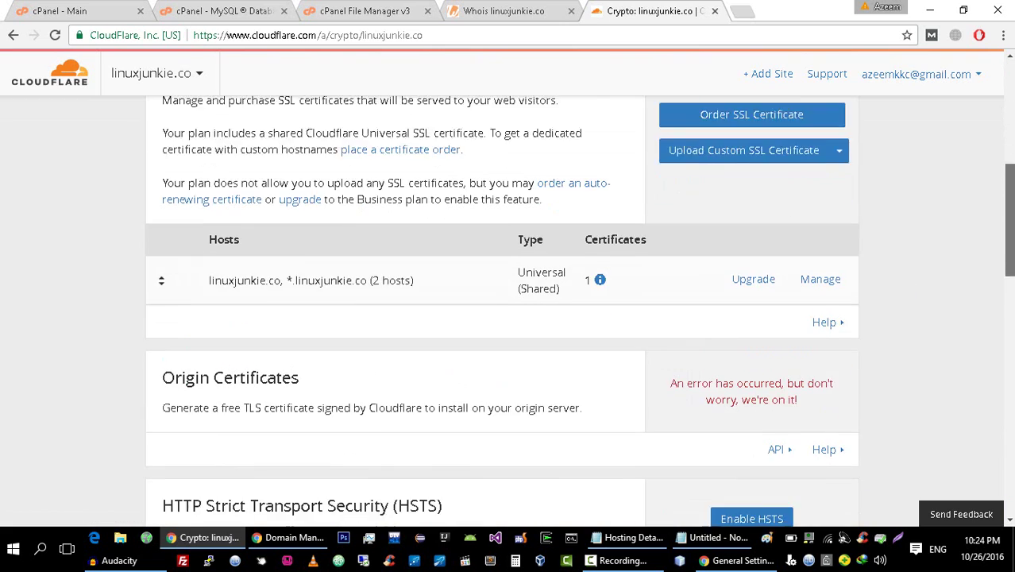
scroll(991, 205, down, 5)
scroll(991, 205, up, 20)
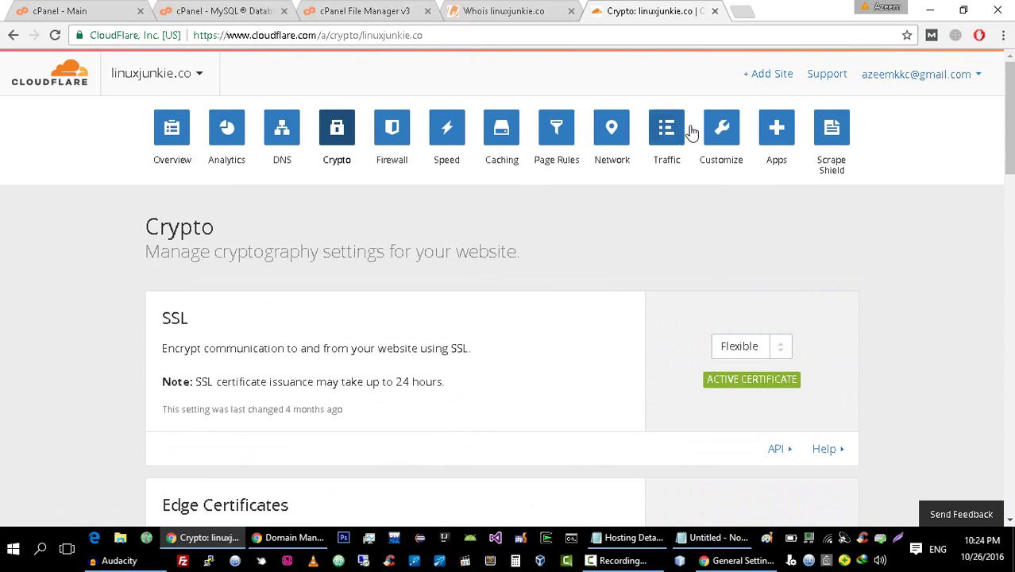
click(288, 537)
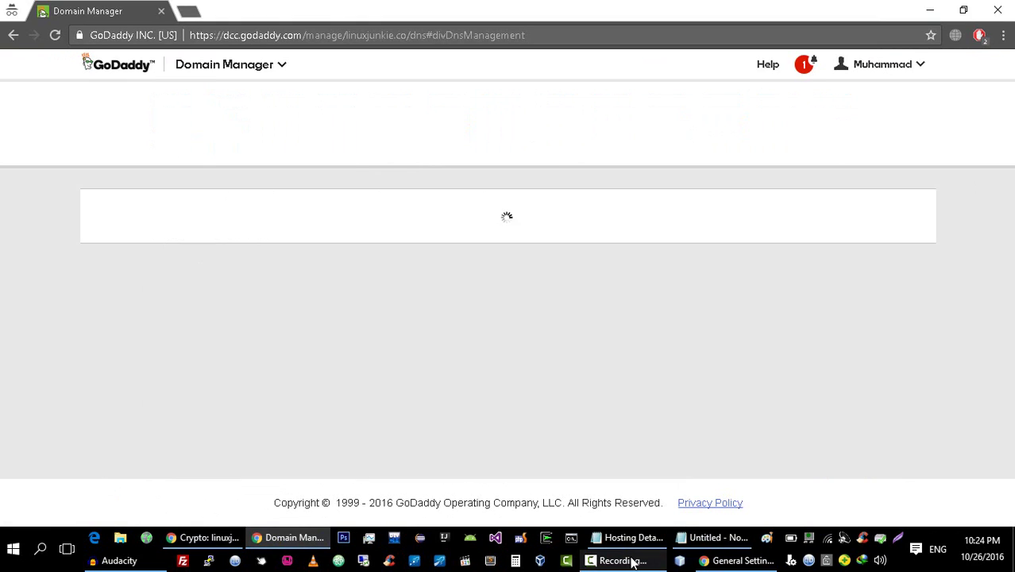
click(739, 560)
click(311, 12)
click(223, 11)
click(225, 35)
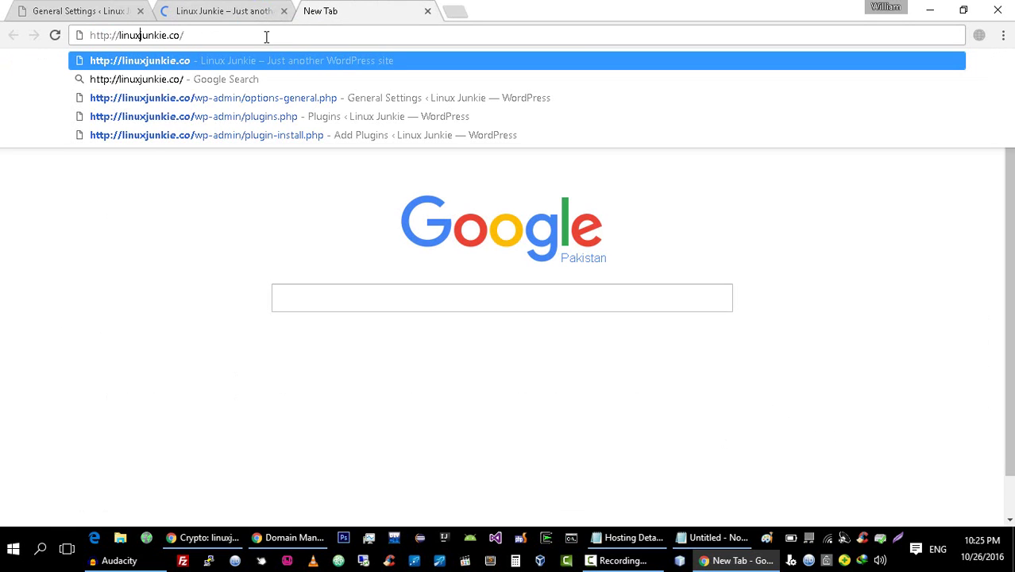
text(s)
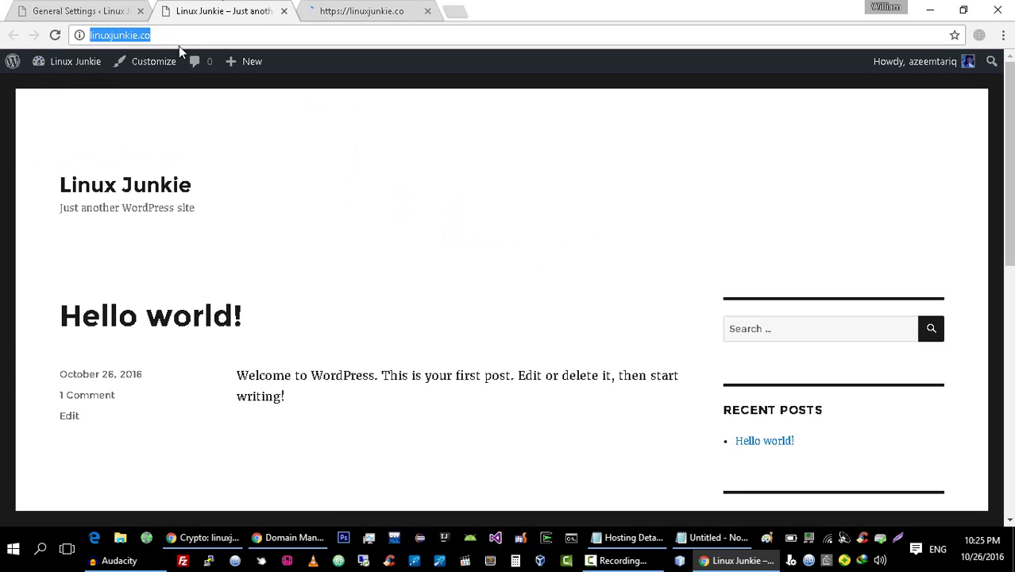
click(346, 7)
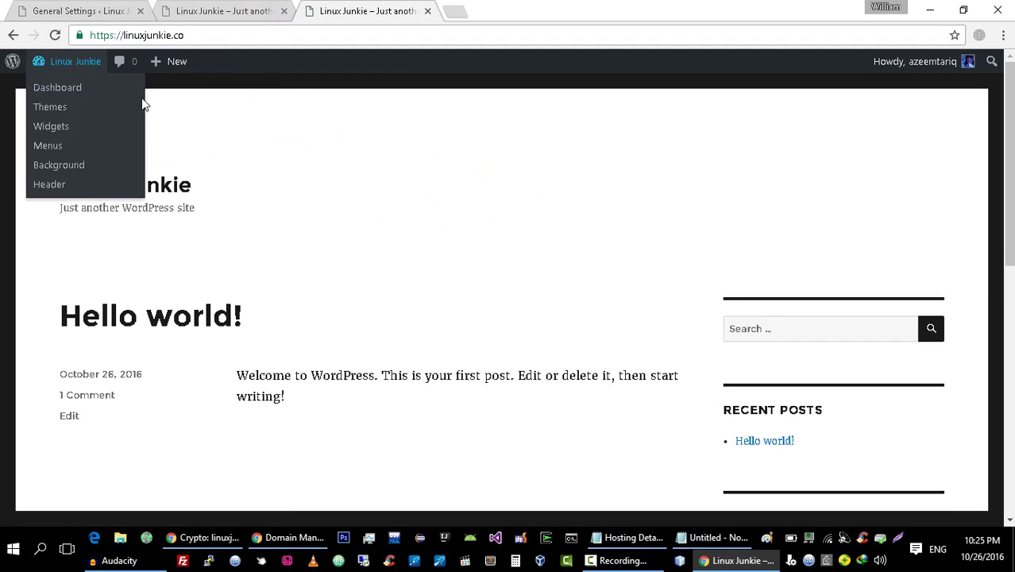
click(79, 36)
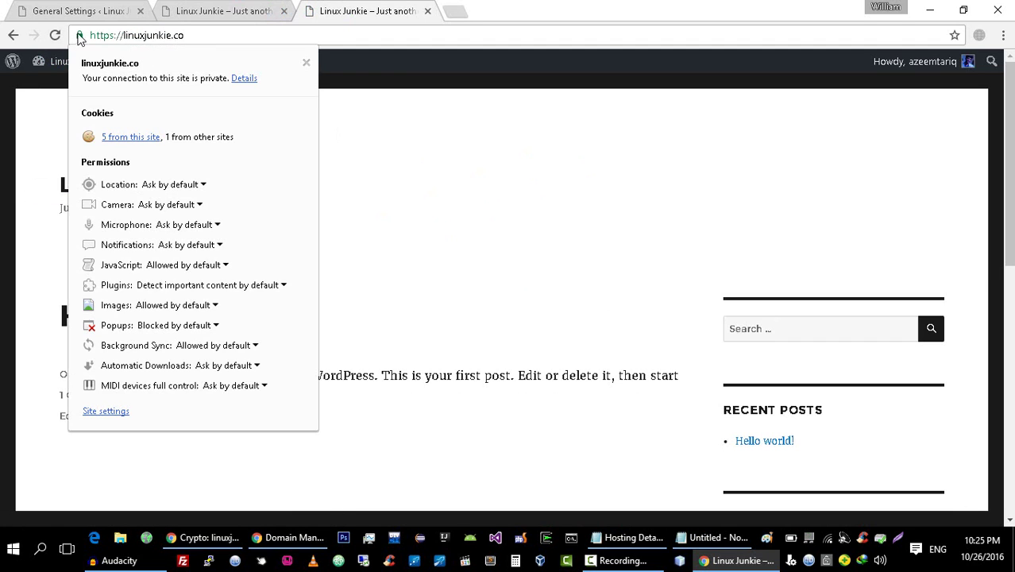
click(412, 230)
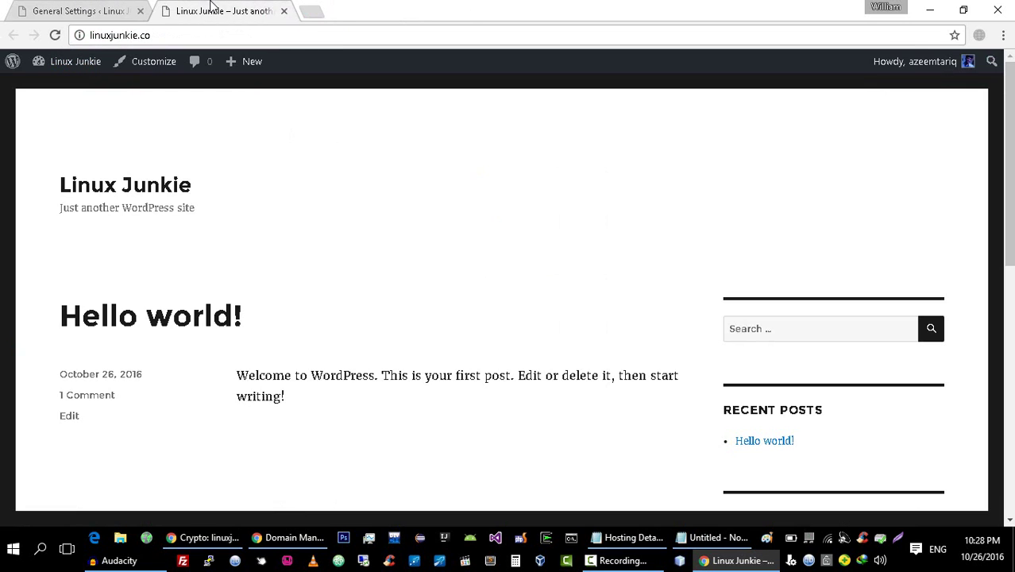
Search plugins for 'force https', then install and activate Force HTTPS.
click(89, 11)
mouse_move(77, 270)
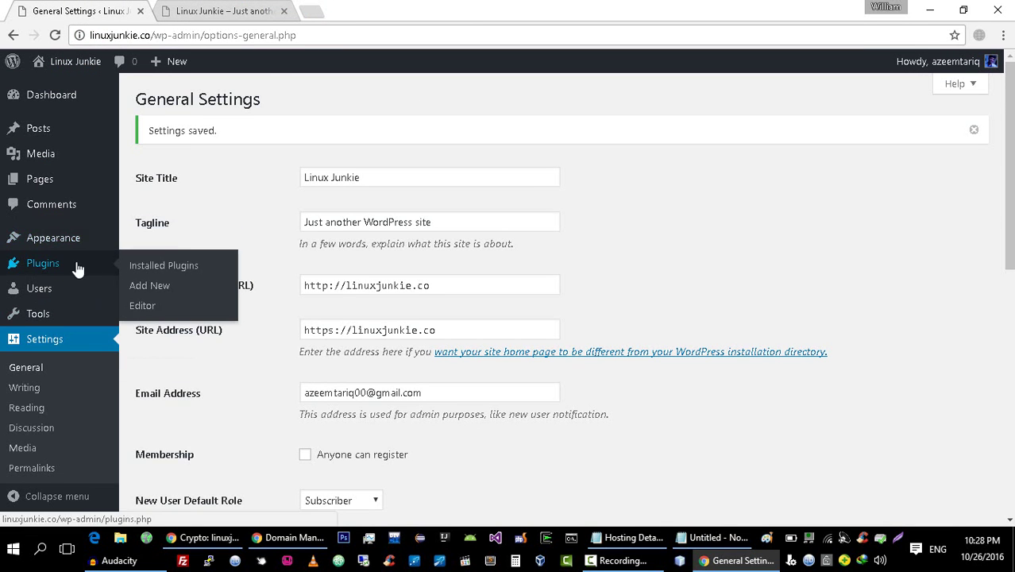
click(151, 286)
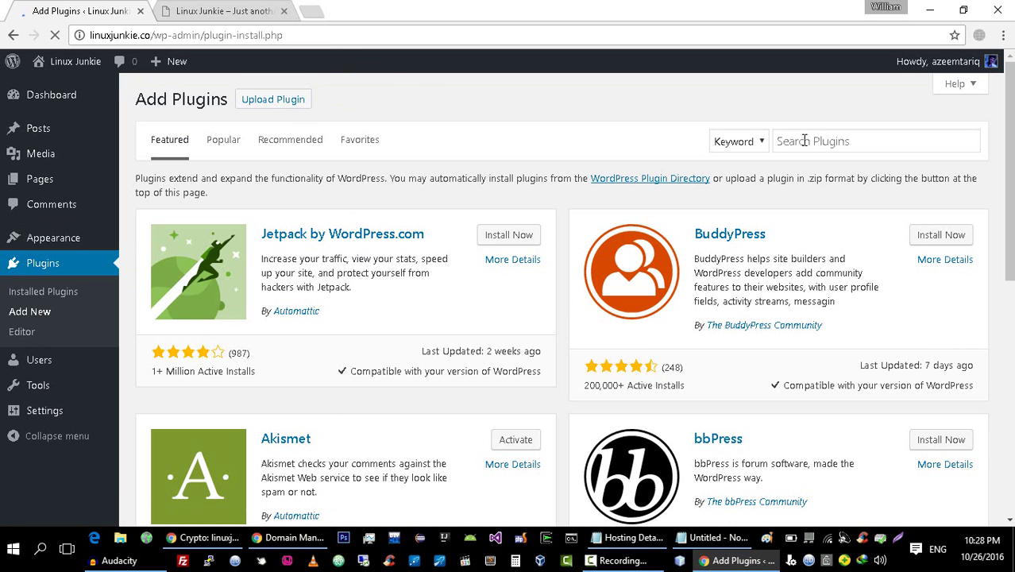
click(804, 140)
text(force)
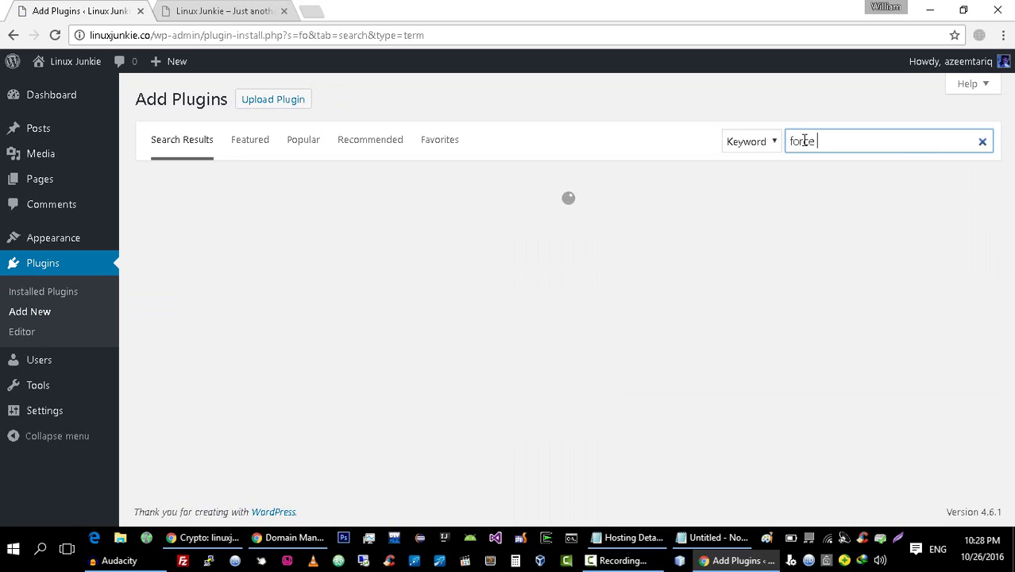
text( https)
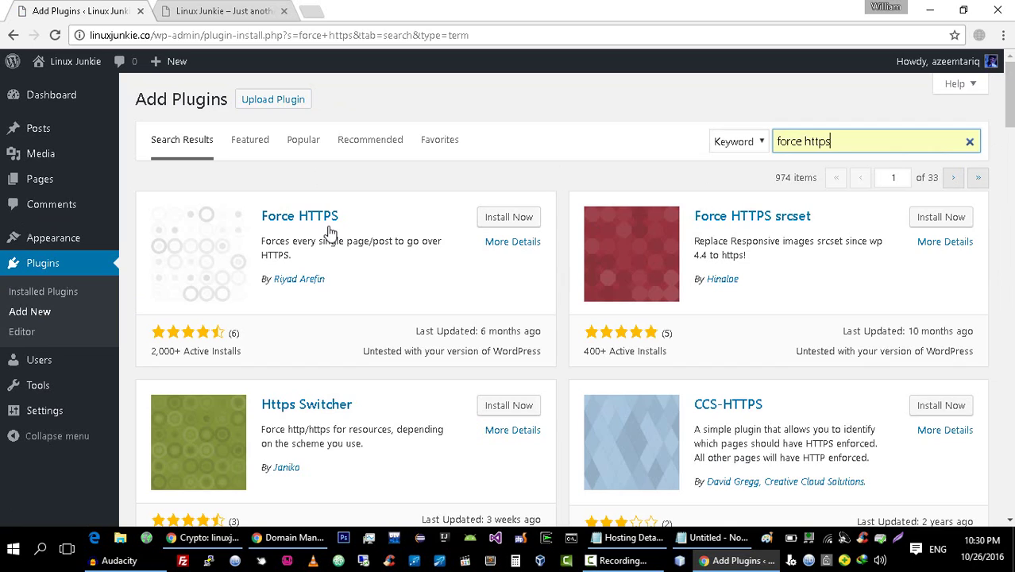
click(511, 219)
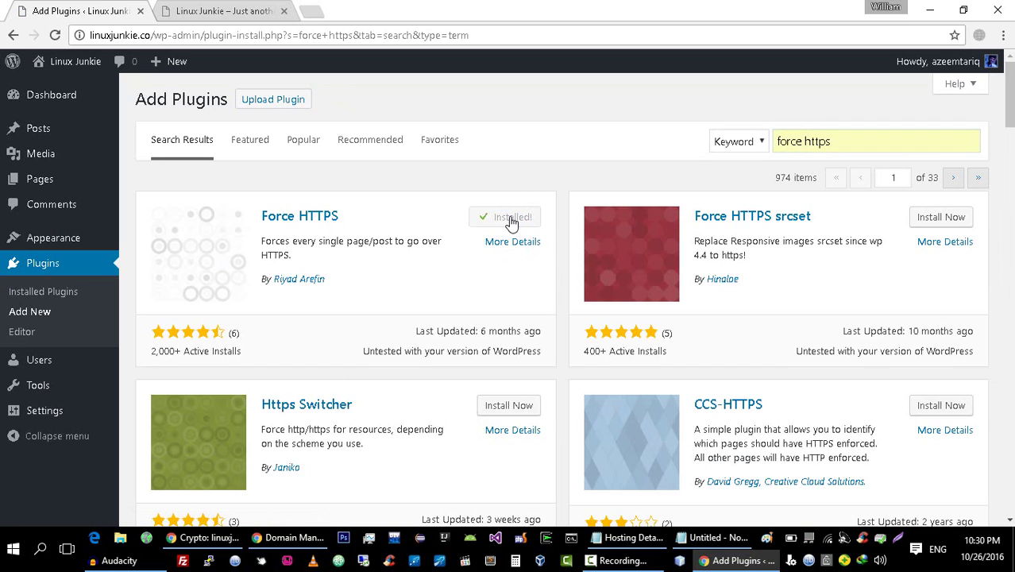
click(514, 218)
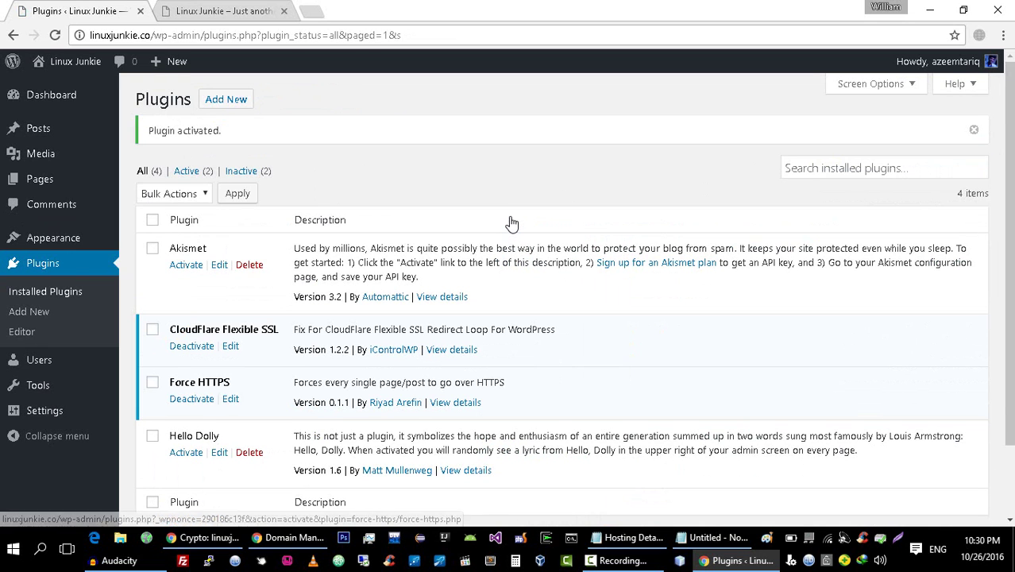
Reload the site over https and inspect its COMODO certificate, valid 10/26/2016 to 5/1/2017.
click(208, 11)
click(201, 39)
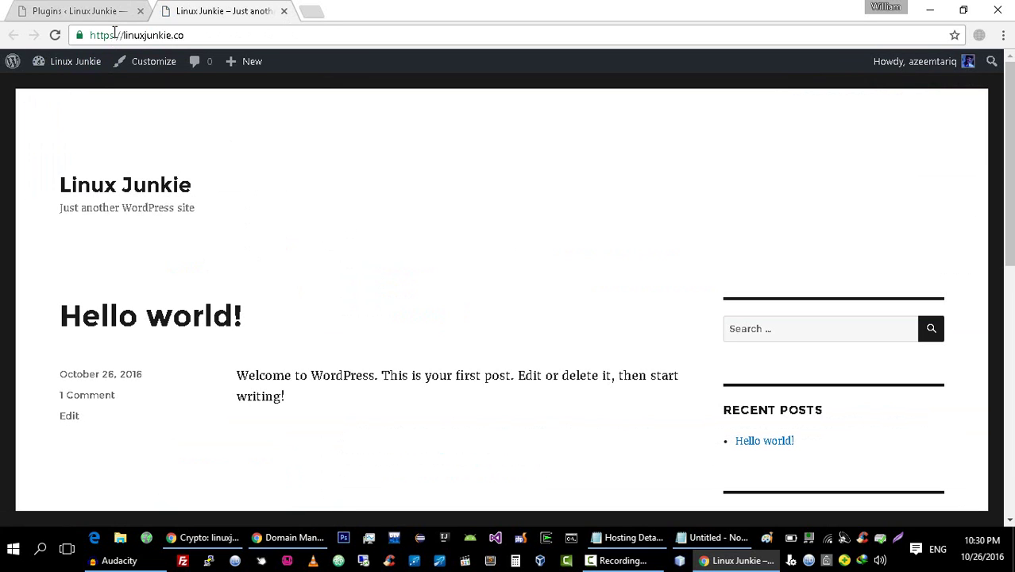
click(79, 35)
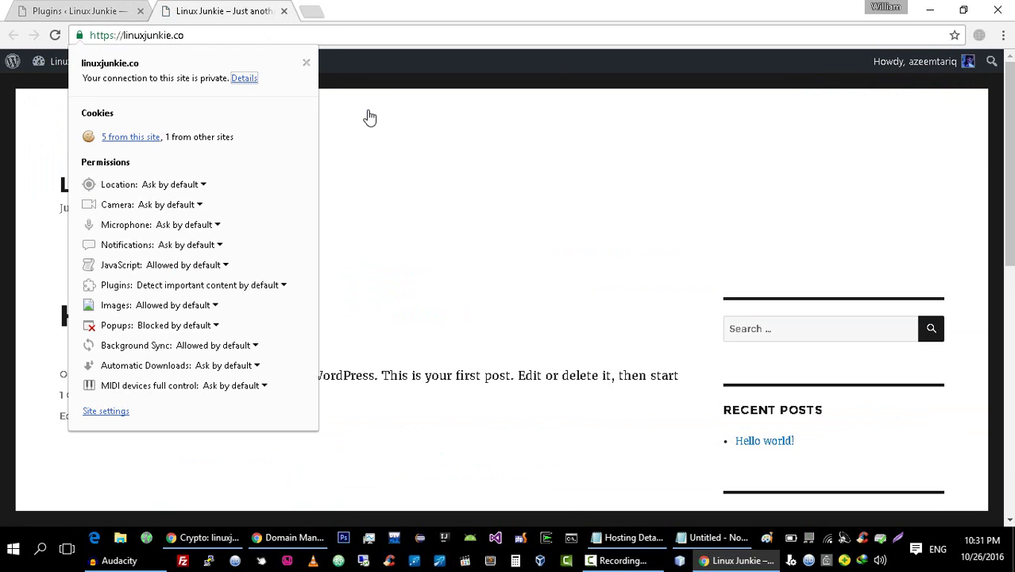
key(ctrl+shift+i)
click(808, 229)
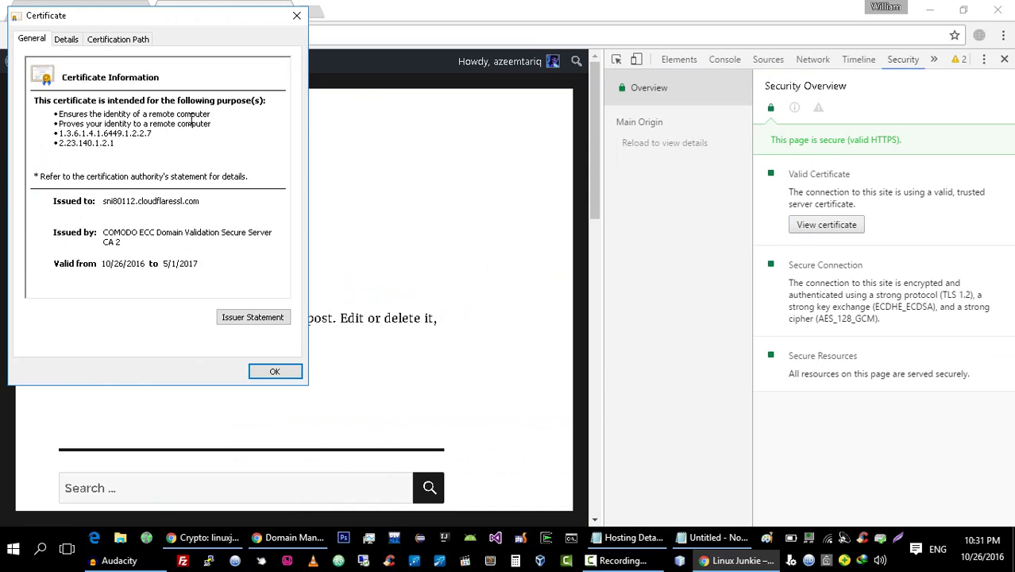
click(272, 372)
click(1004, 58)
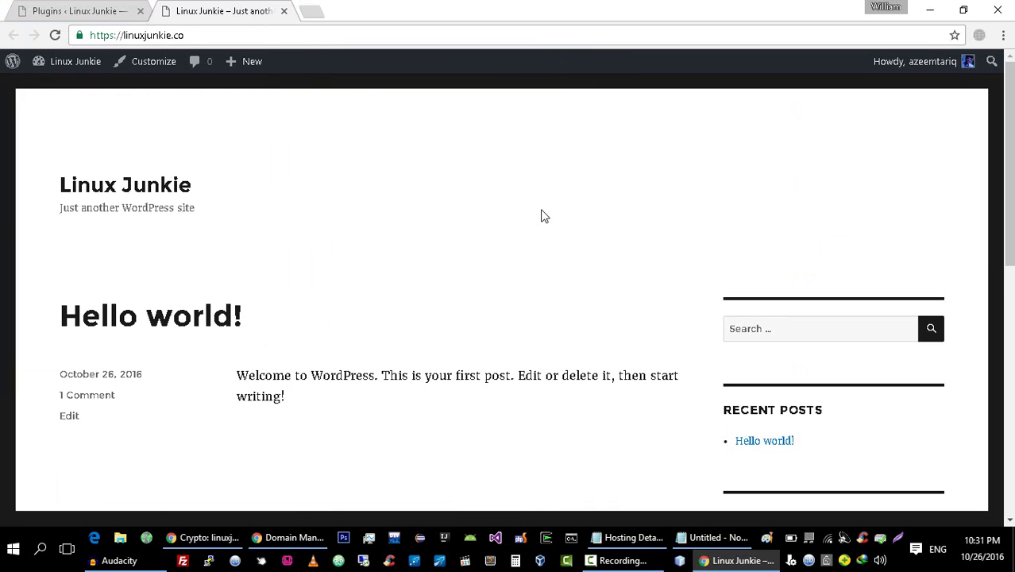